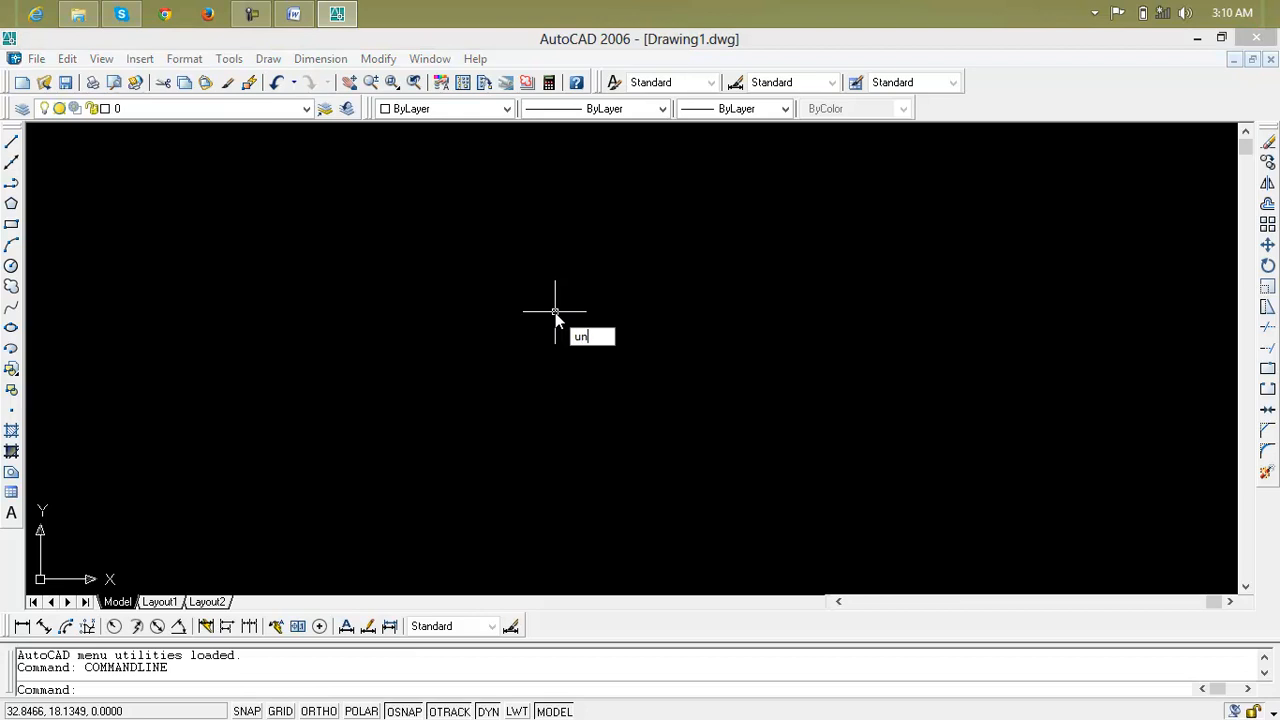
Set the drawing's length units to Architectural with 0'-0" precision
left_click(556, 289)
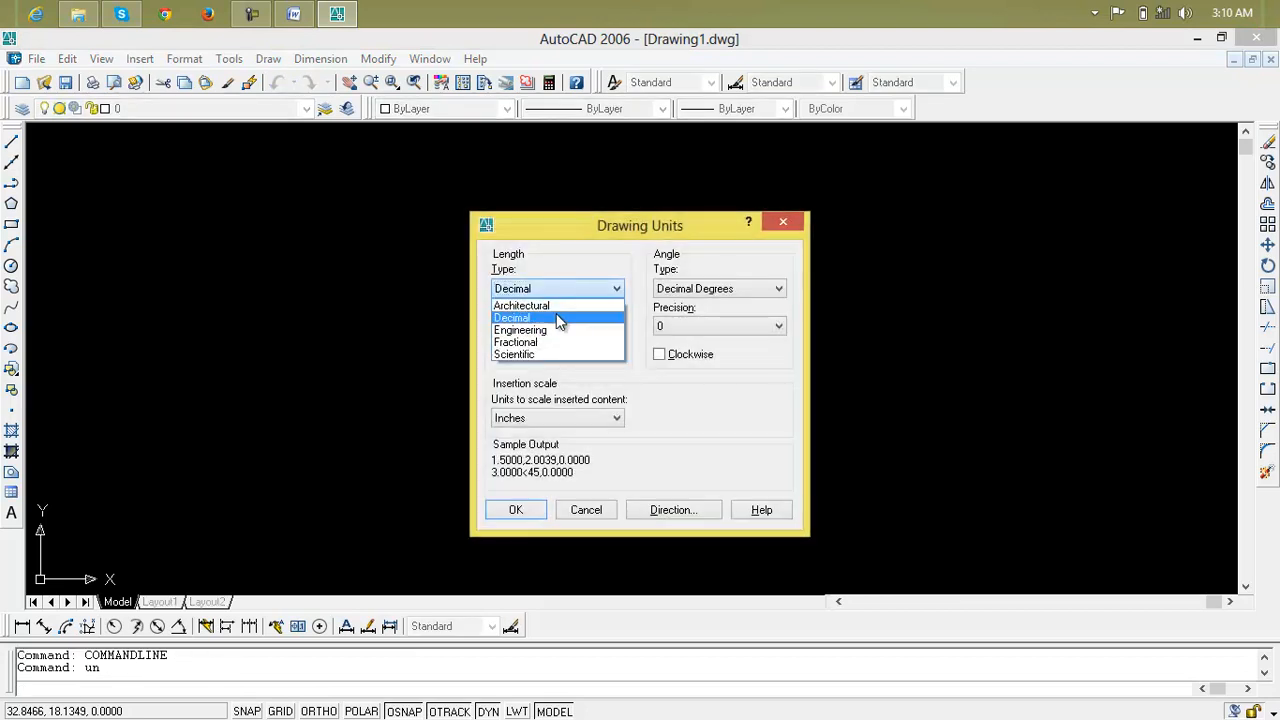
left_click(558, 316)
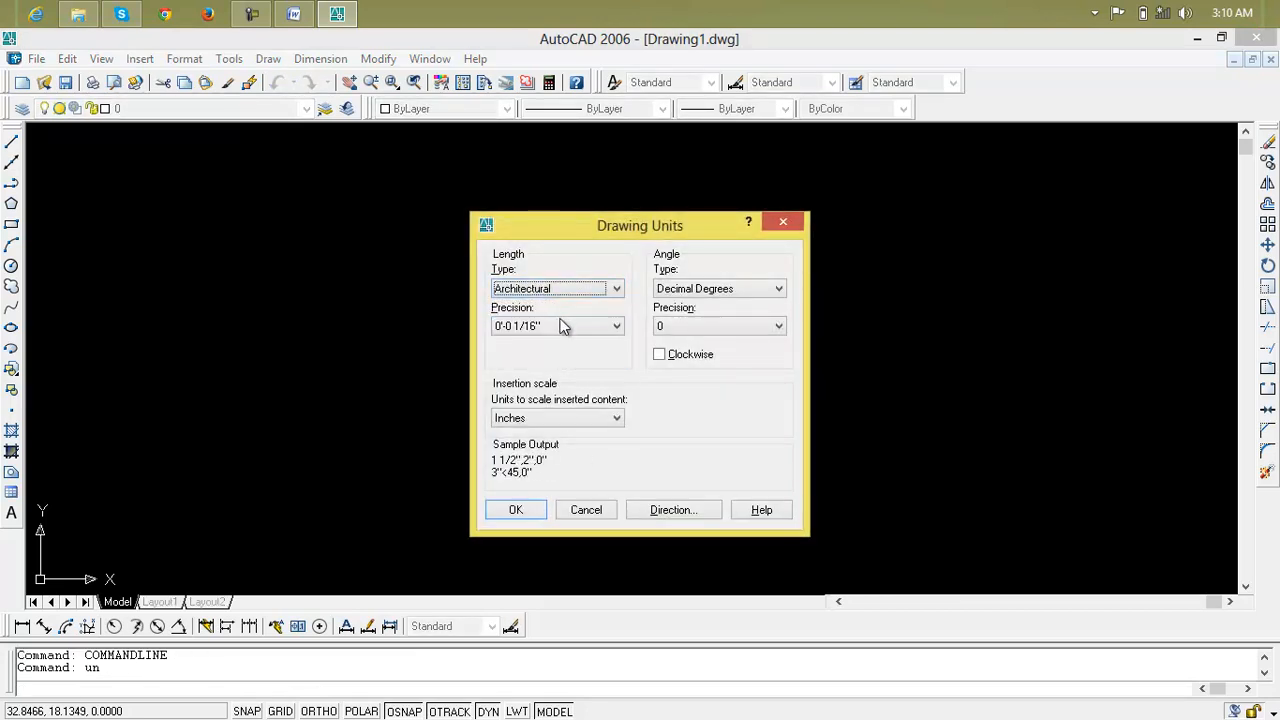
left_click(566, 325)
left_click(565, 338)
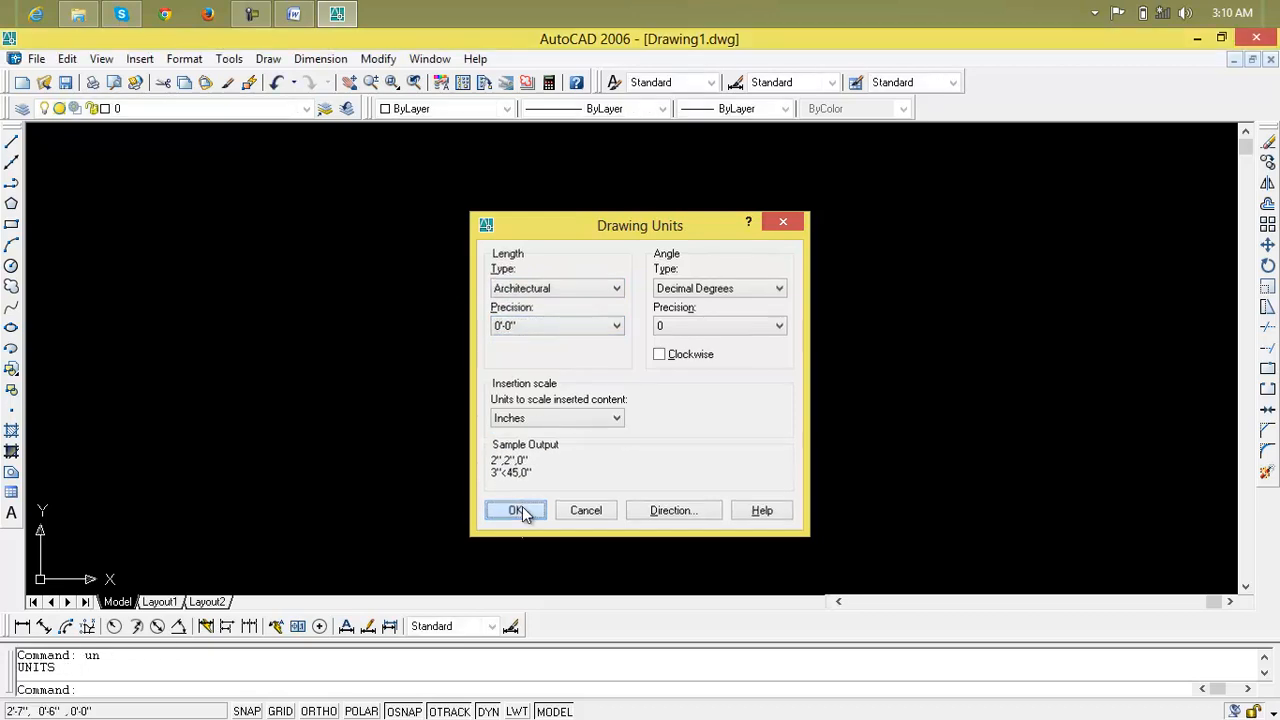
left_click(520, 509)
Modify the Standard dimension style so its linear primary units are Architectural with 0'-0" precision
type("d")
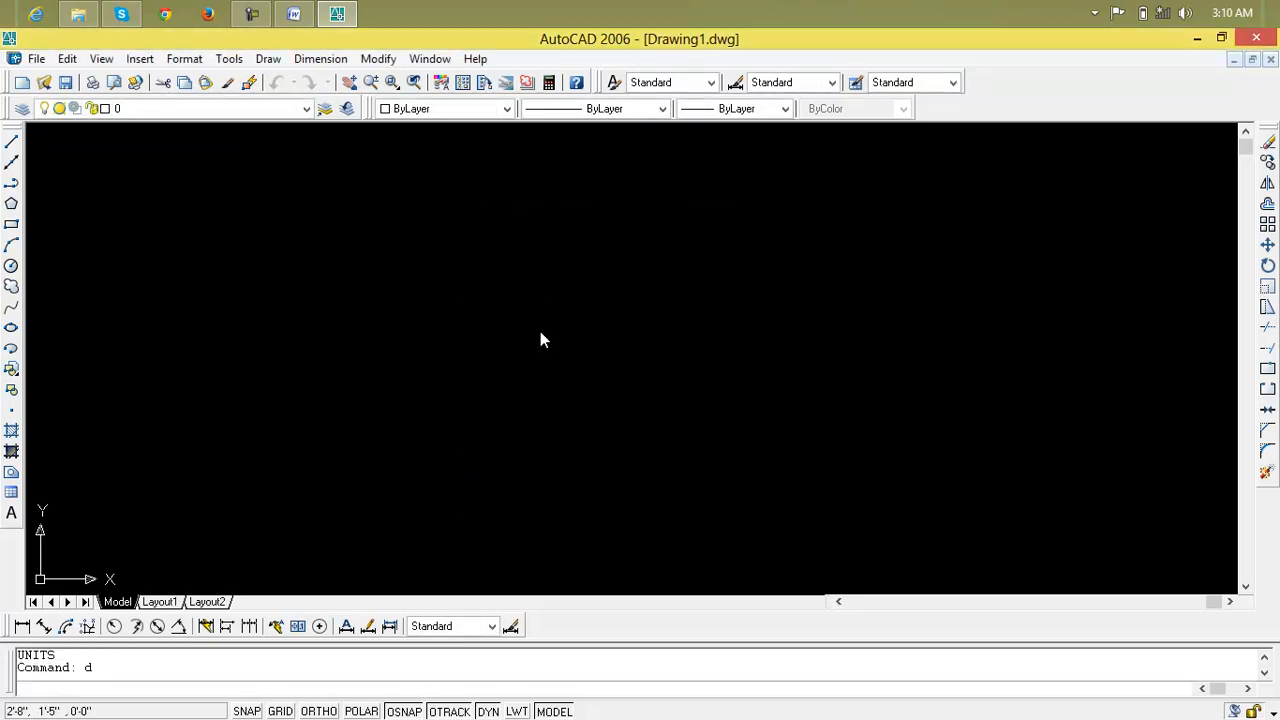
key("Return")
left_click(866, 342)
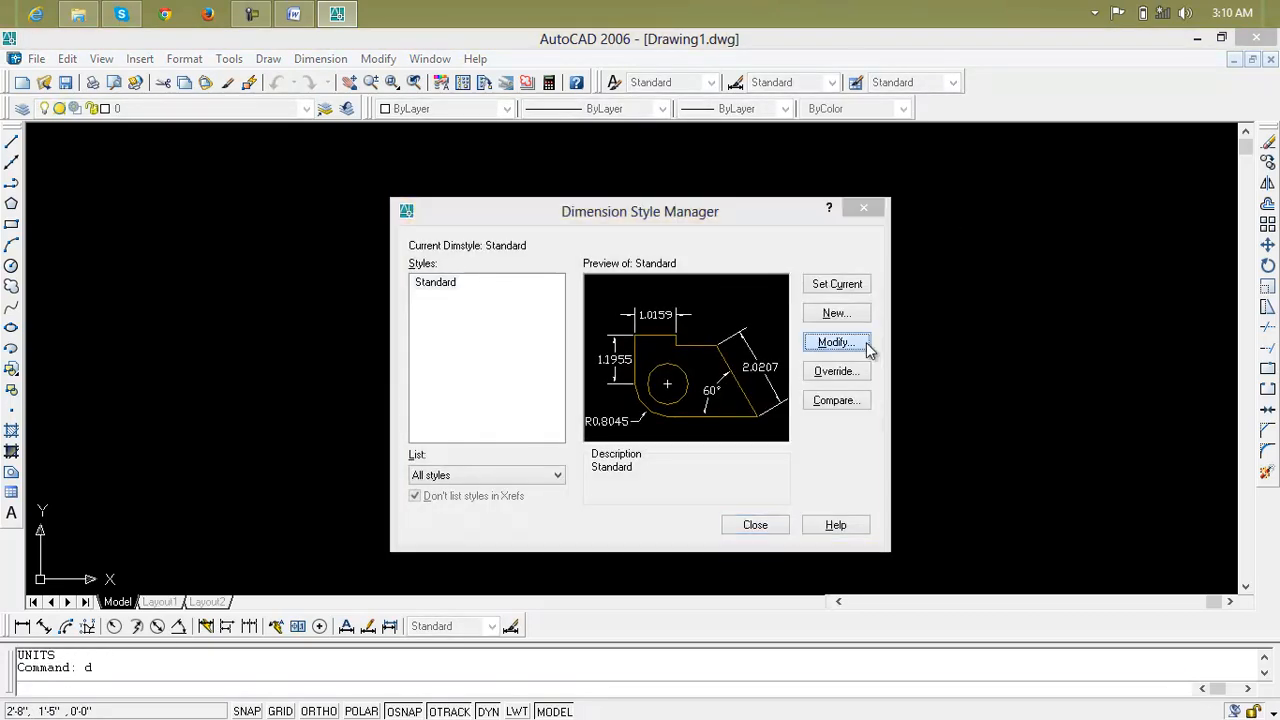
left_click(620, 240)
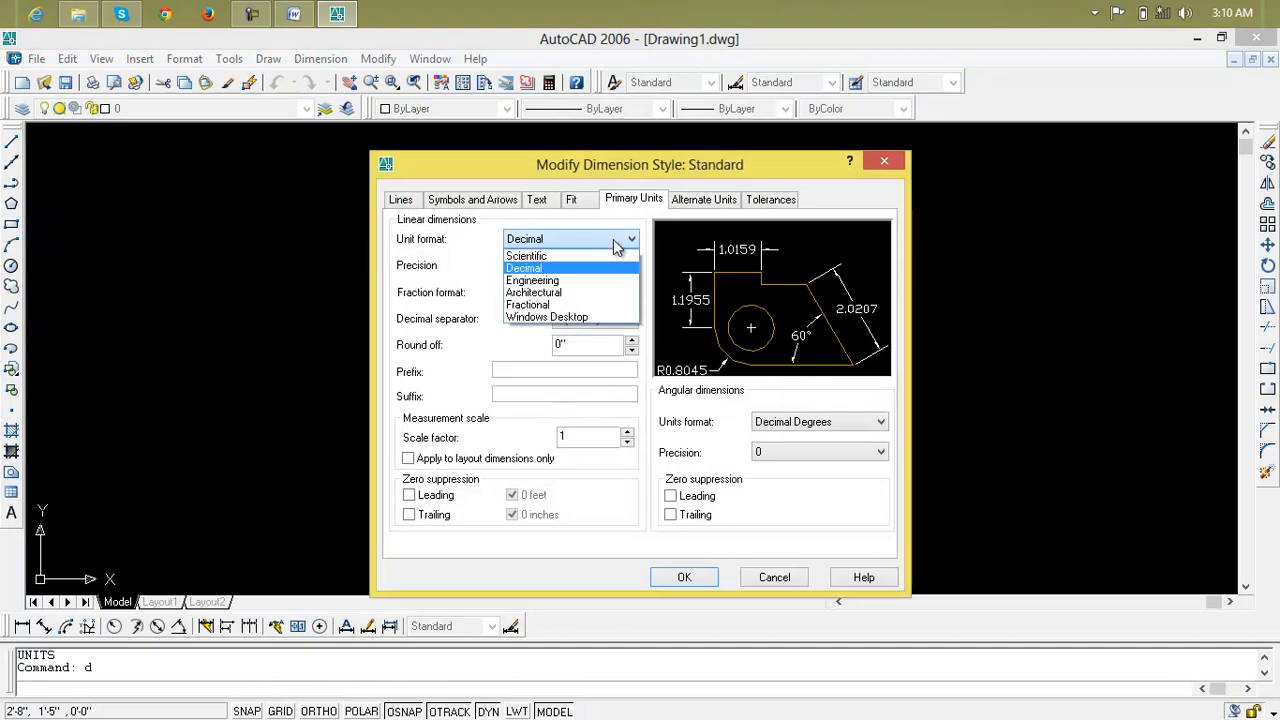
left_click(605, 292)
left_click(594, 265)
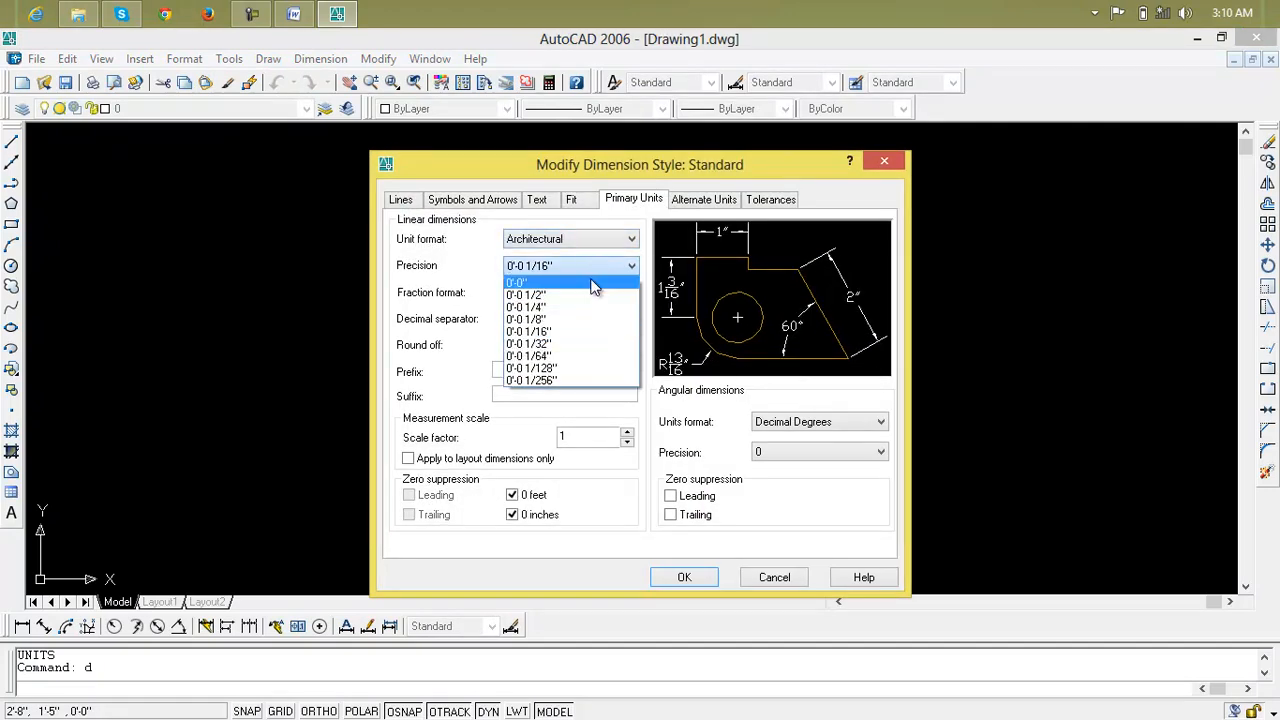
left_click(594, 281)
left_click(698, 578)
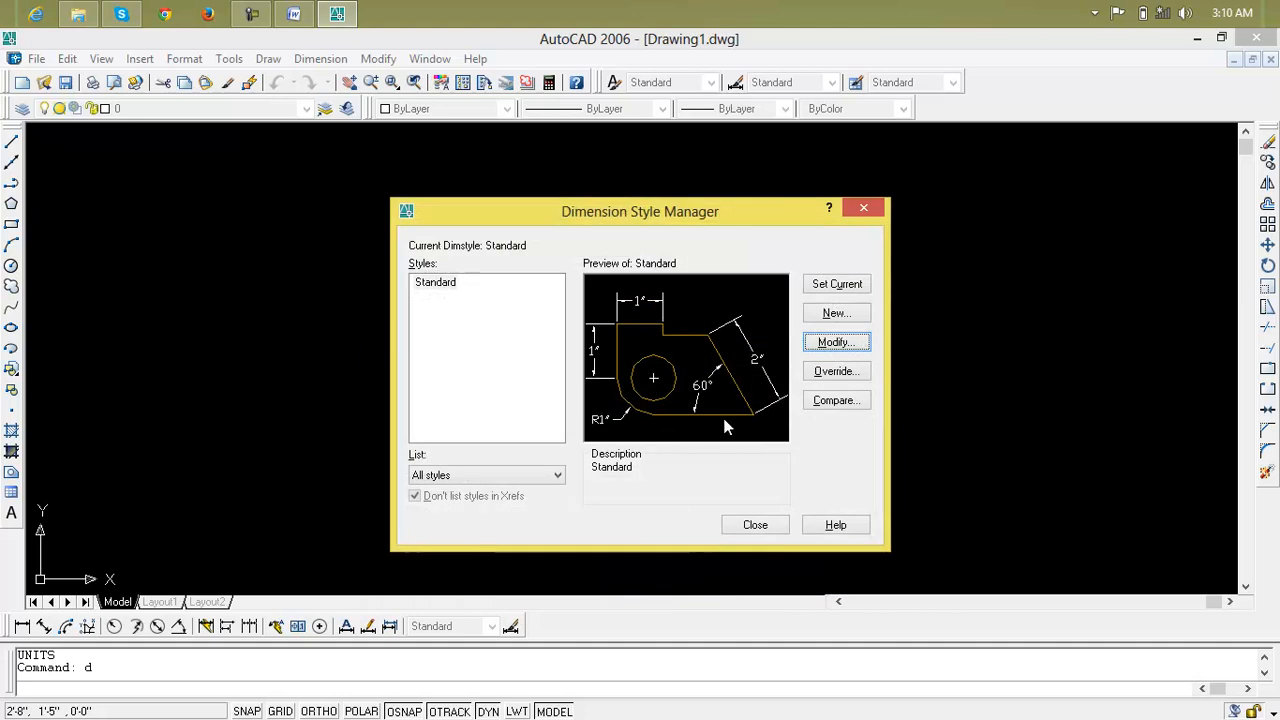
left_click(758, 527)
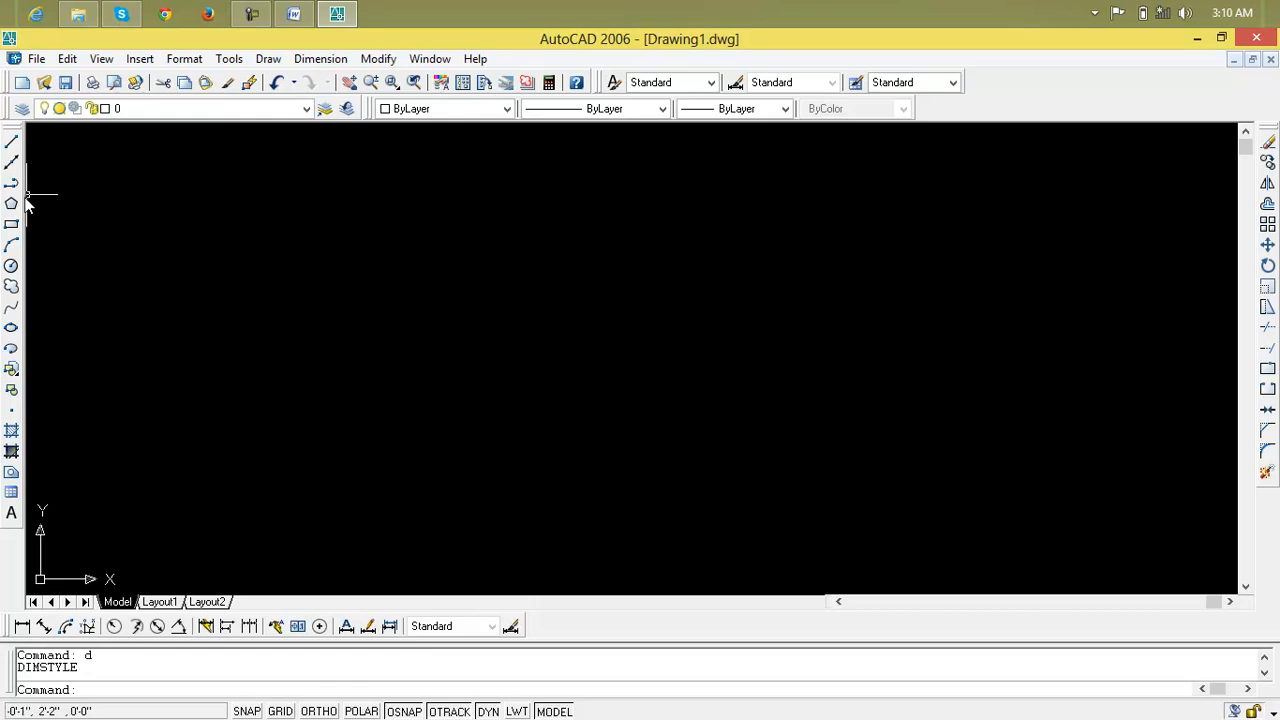
Draw a small freehand rectangle in the empty area above and to the right of the origin
left_click(11, 224)
left_click(212, 230)
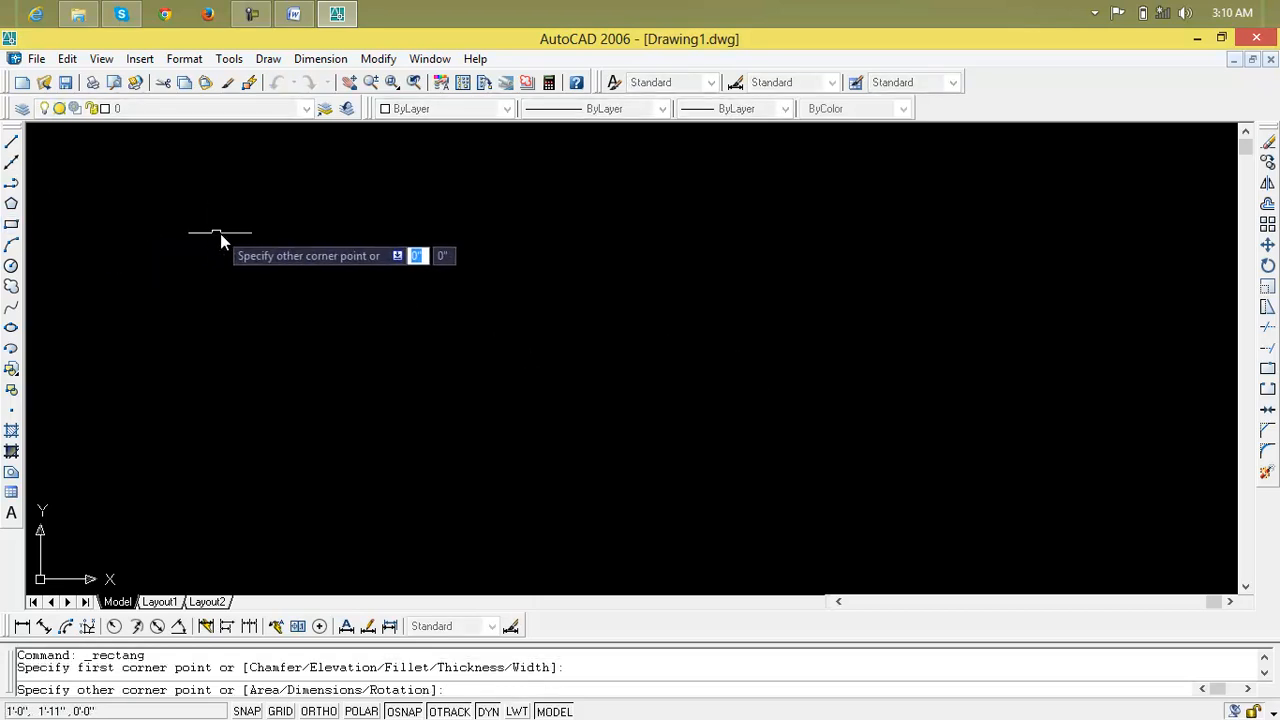
left_click(293, 303)
scroll(237, 232, "up", 3)
scroll(237, 232, "down", 5)
middle_click_drag(237, 232, 408, 288)
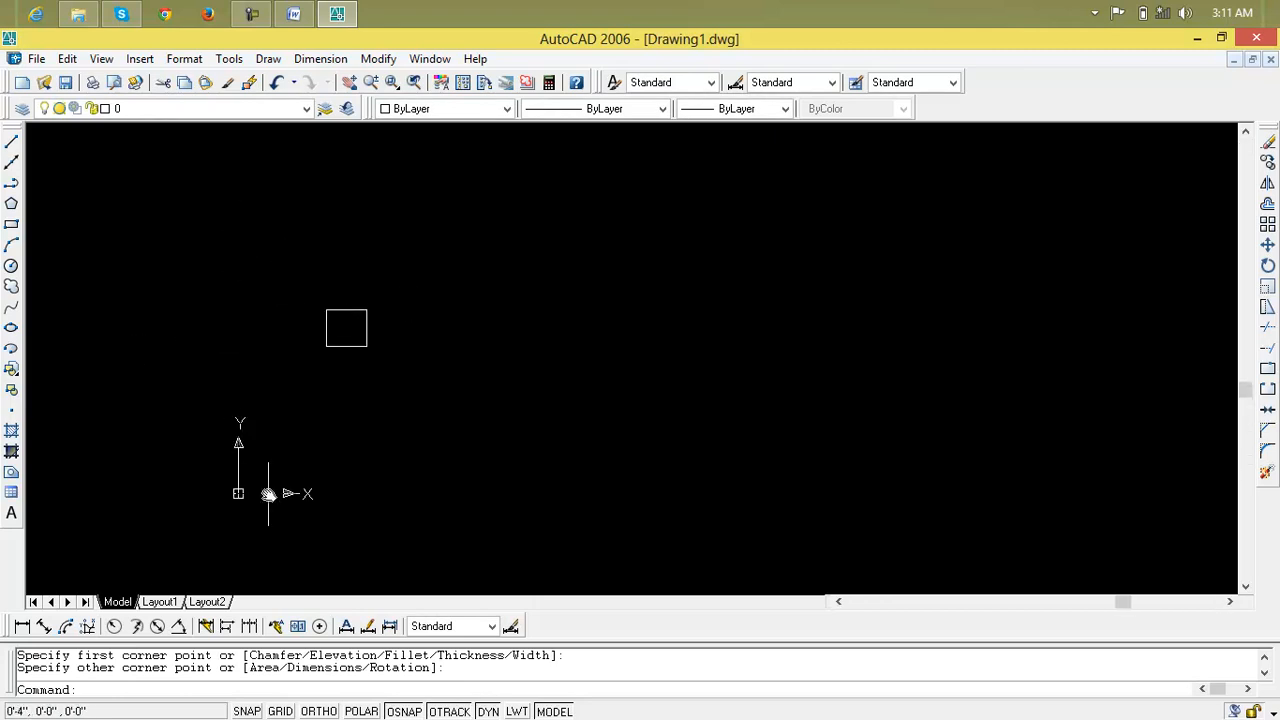
Erase the small freehand rectangle
left_click(388, 287)
left_click(316, 376)
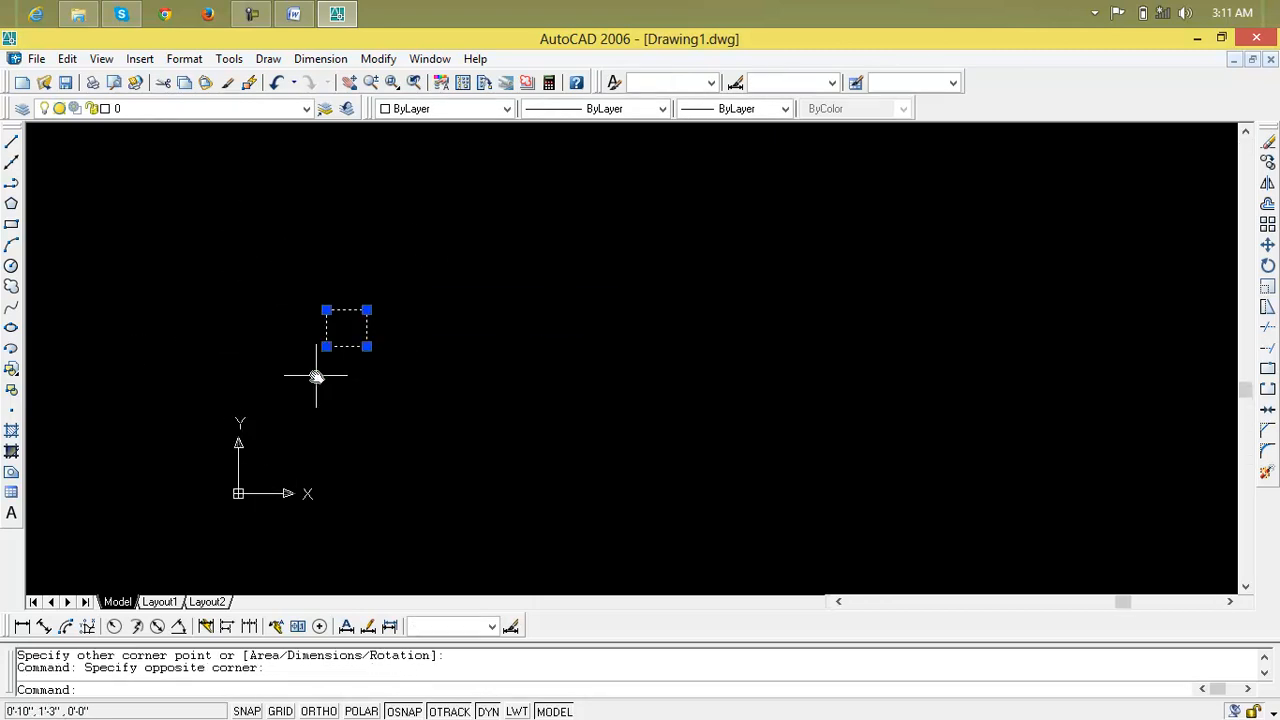
key("Delete")
Turn off displaying the UCS icon at the origin point in the UCS settings
type("uc")
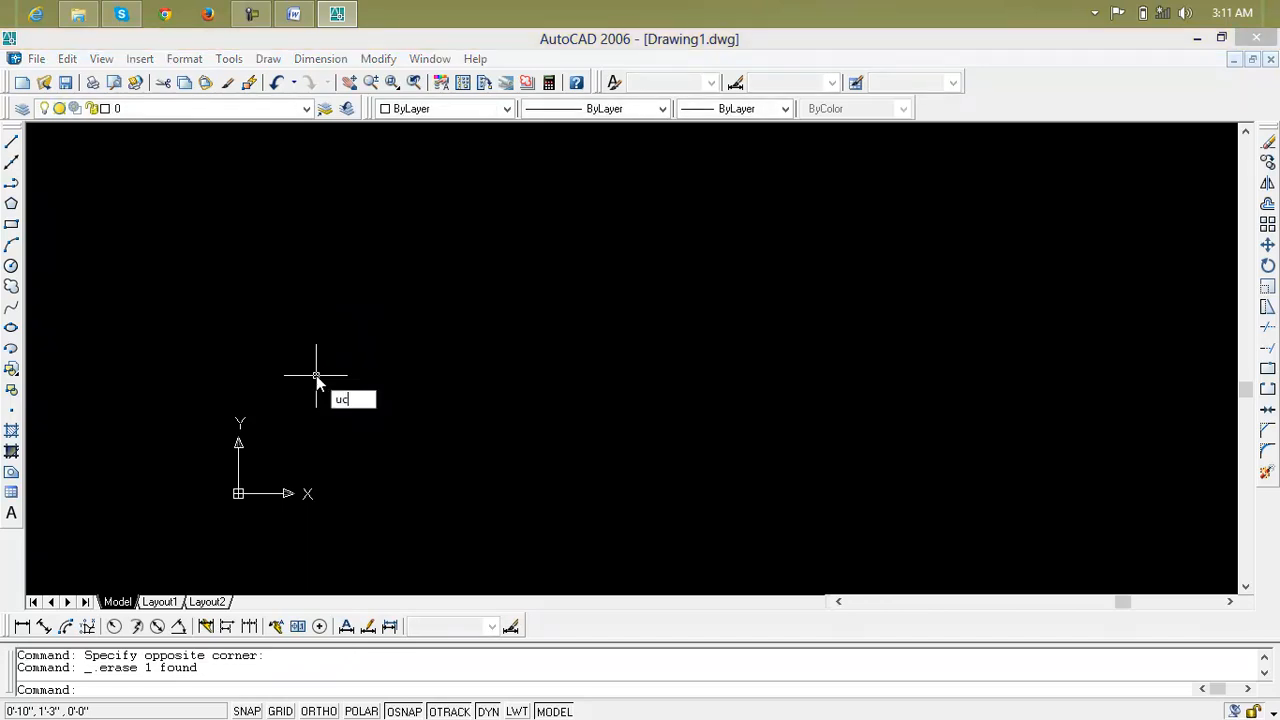
key("Return")
left_click(571, 338)
left_click(621, 515)
key("Escape")
key("Escape")
Draw a 3' by 3' square with the Rectangle command, using a picked first corner and the relative corner @3',3'
type("rec")
key("Return")
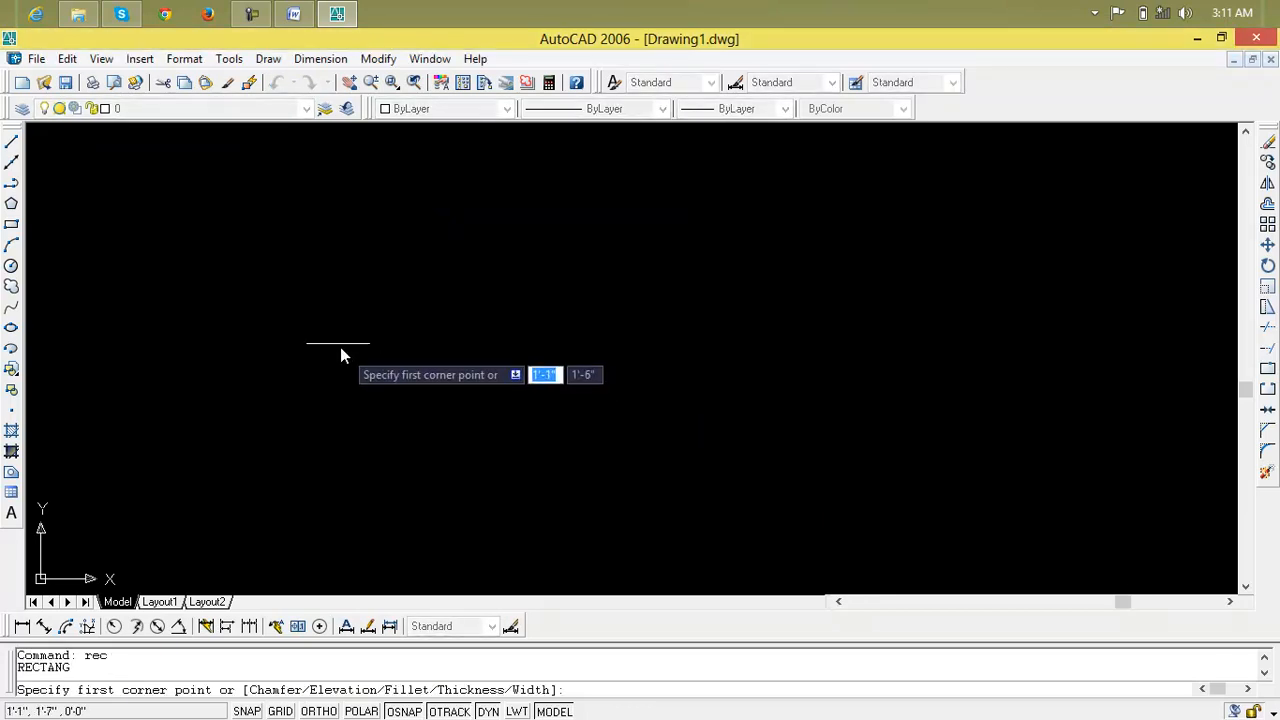
left_click(330, 329)
type("@")
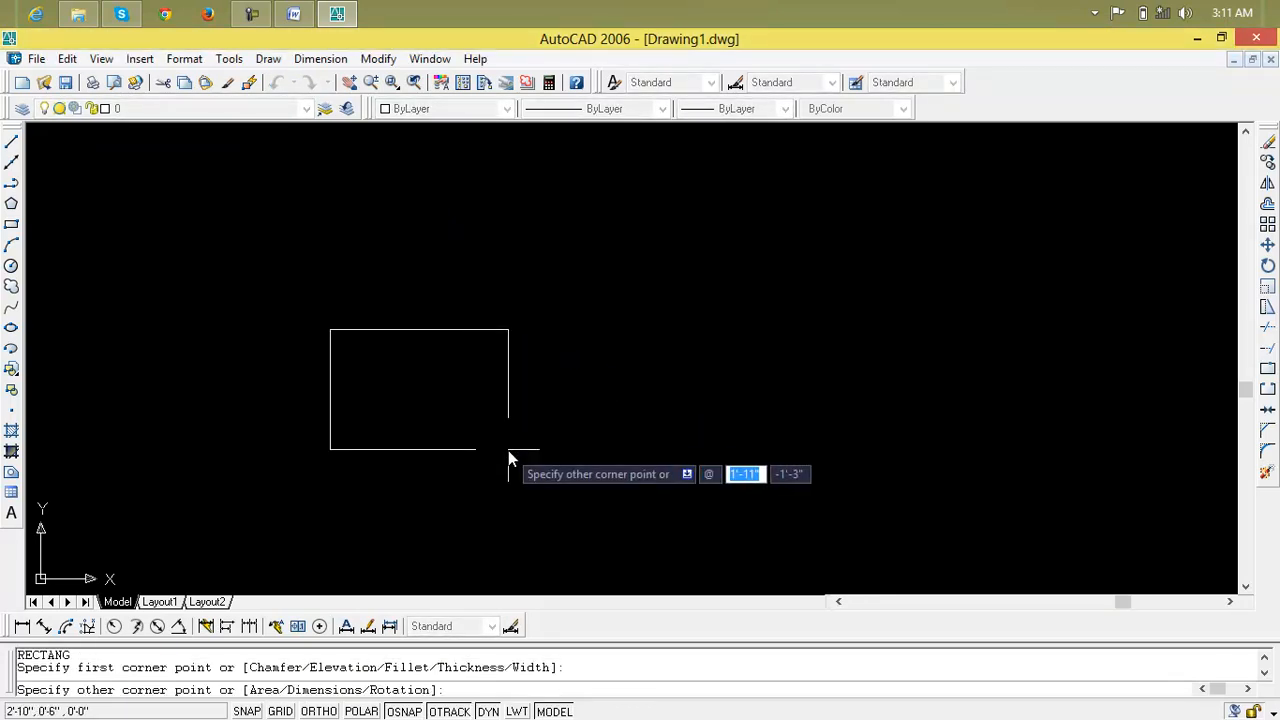
type("3")
key("Tab")
type("3'")
key("Return")
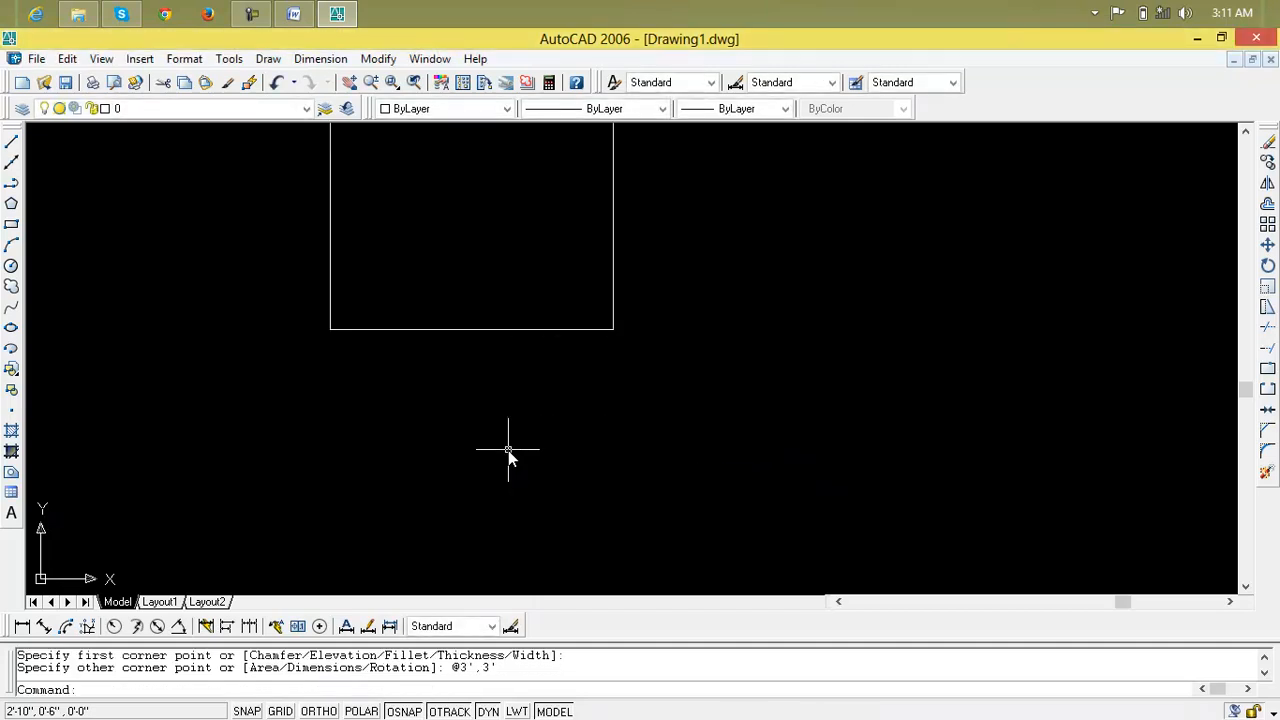
Zoom to the whole drawing and shift the view so the square has free space to its right
type("z")
key("Return")
type("a")
key("Return")
scroll(636, 352, "down", 1)
scroll(636, 352, "down", 1)
middle_click_drag(631, 351, 297, 343)
scroll(271, 366, "up", 1)
scroll(330, 371, "down", 1)
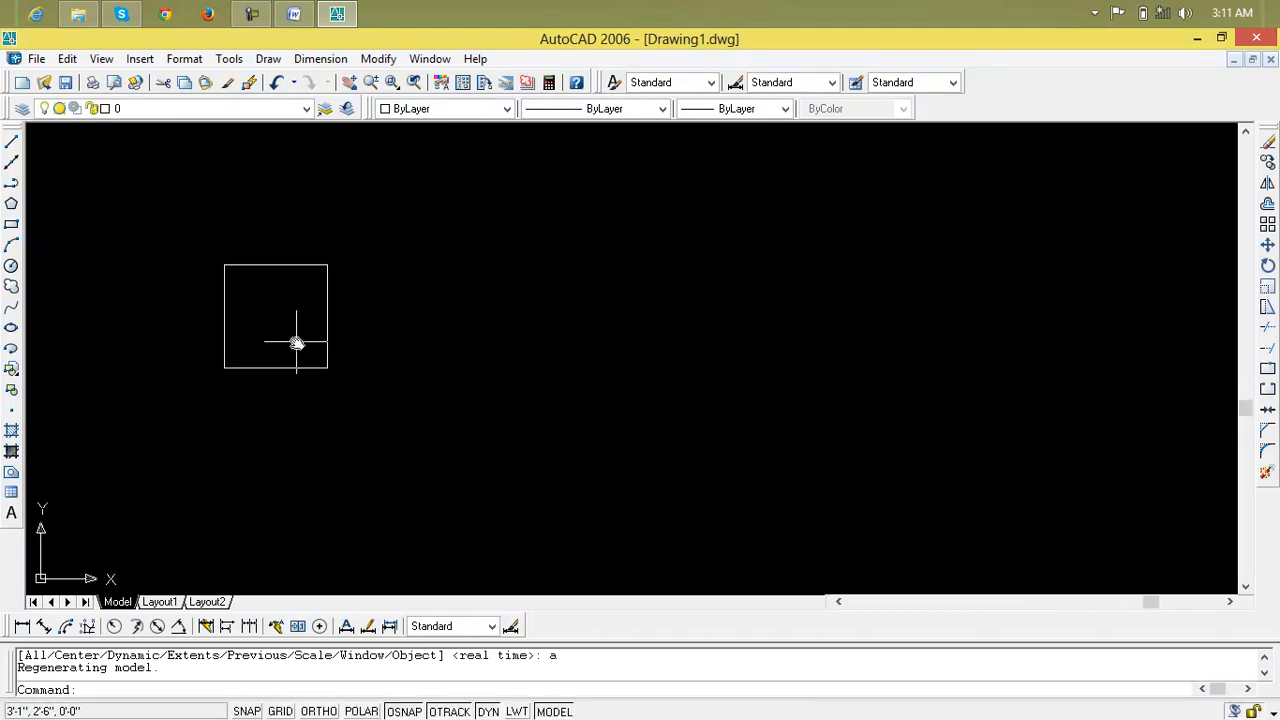
key("Escape")
key("Escape")
Copy the square by its upper-right corner three times into a horizontal row, placing the first copy about 5'-2" to the right
type("cp")
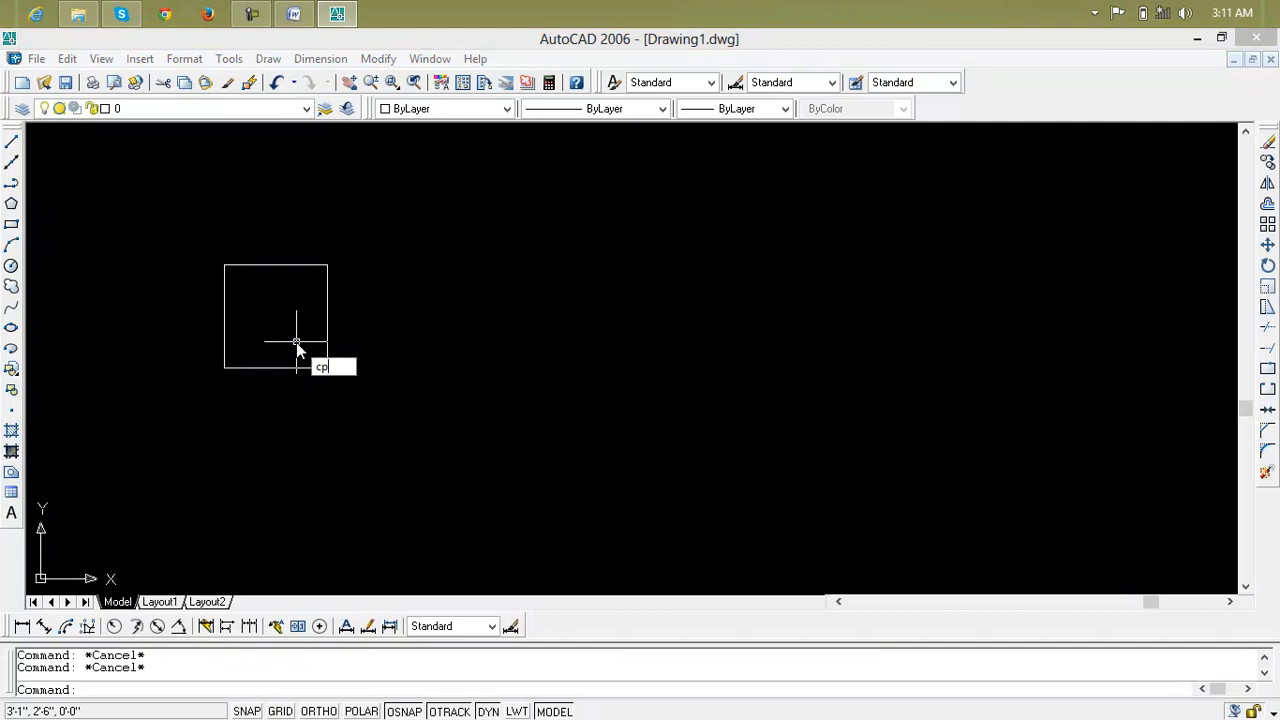
key("Return")
left_click(327, 368)
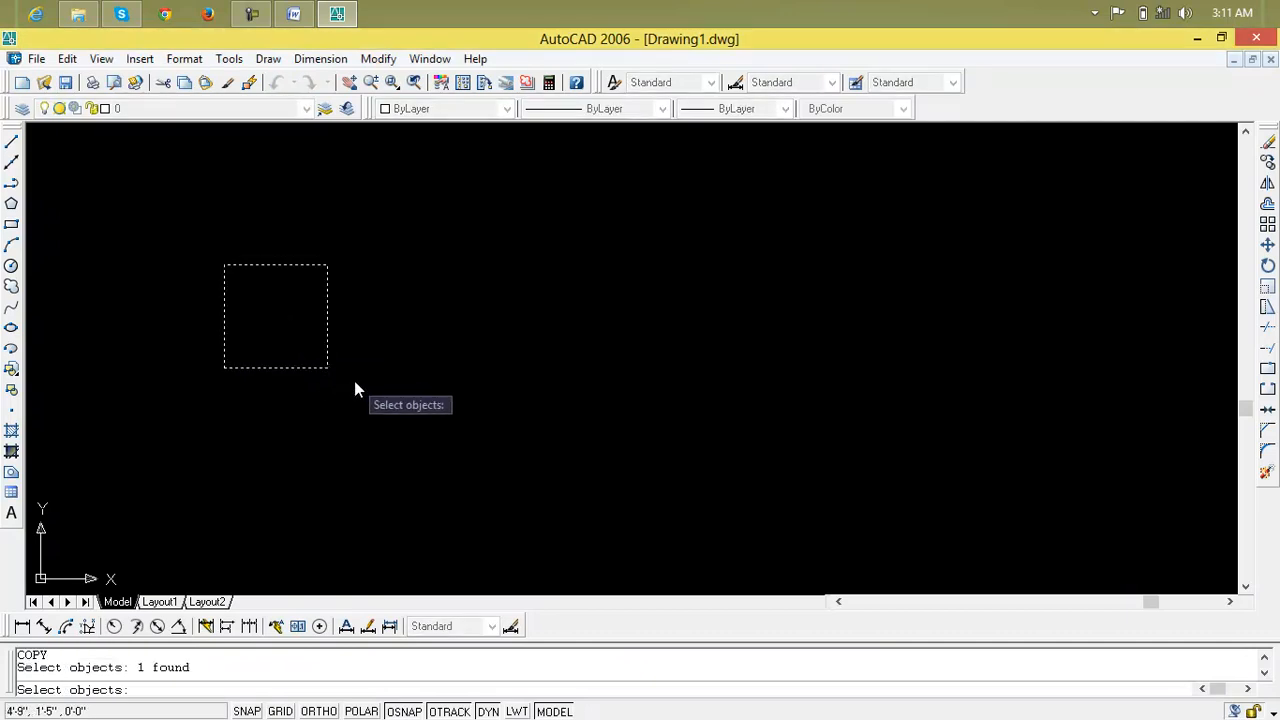
key("Return")
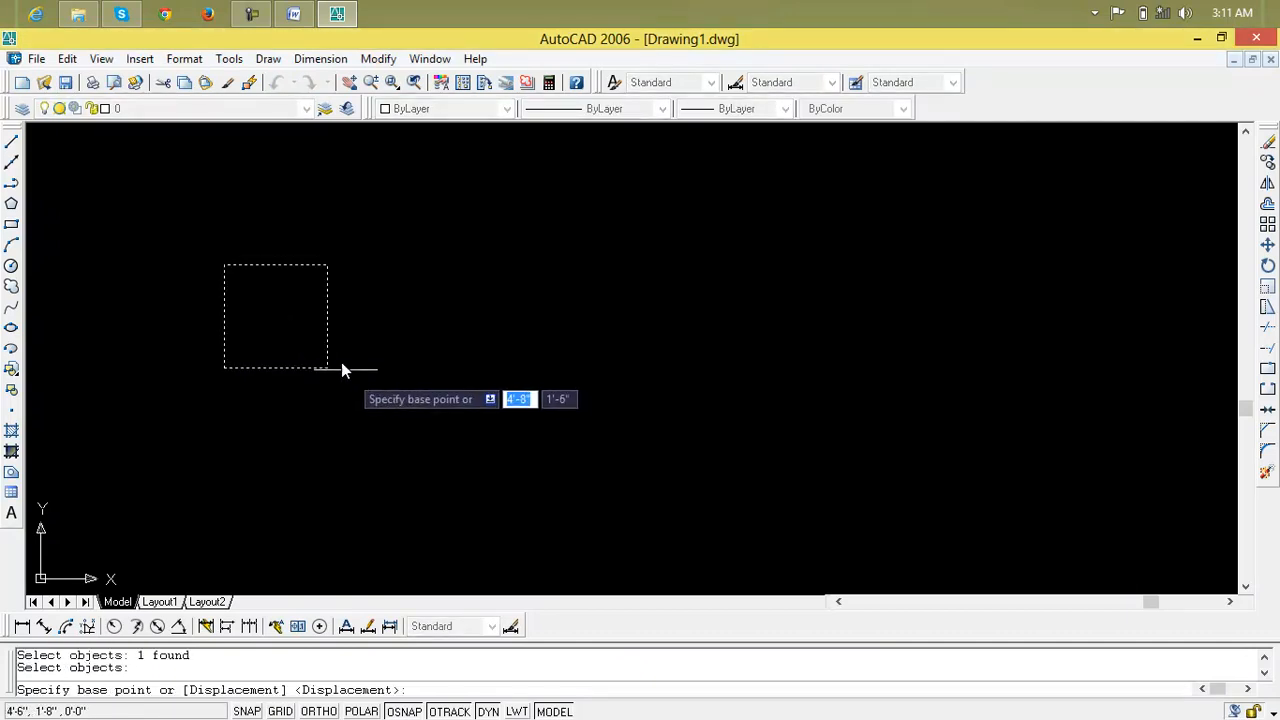
left_click(329, 263)
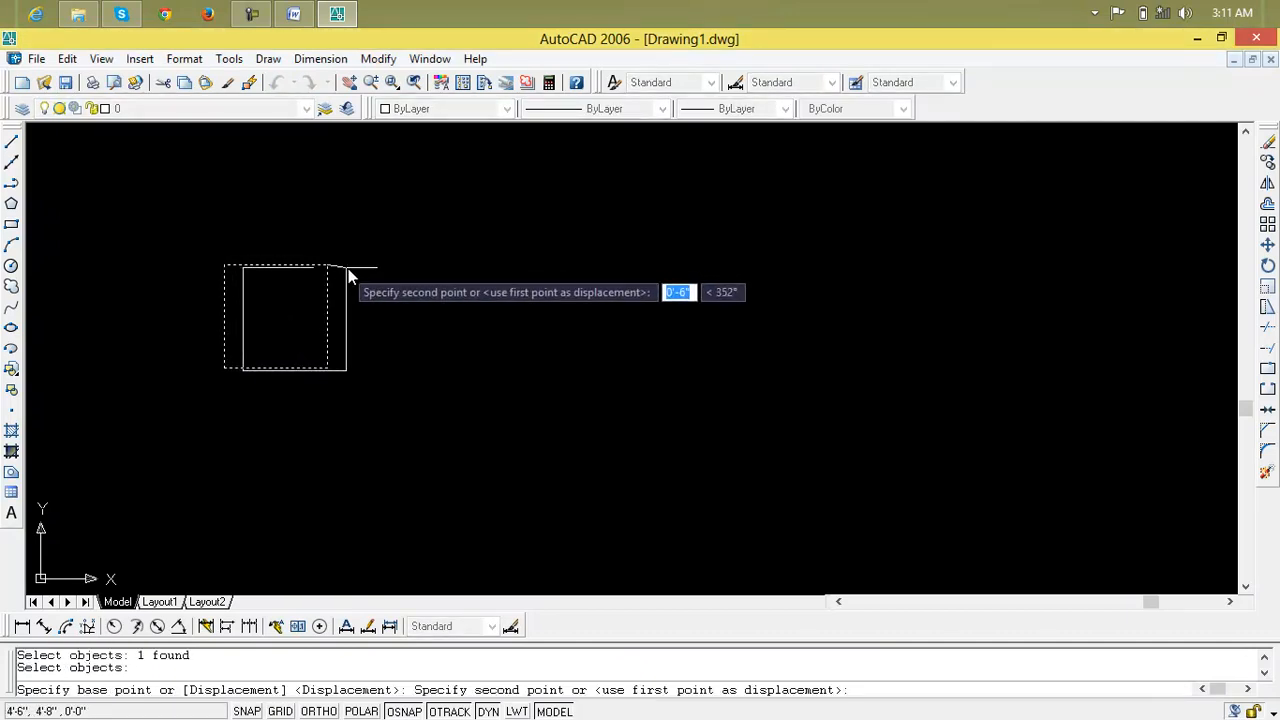
left_click(503, 265)
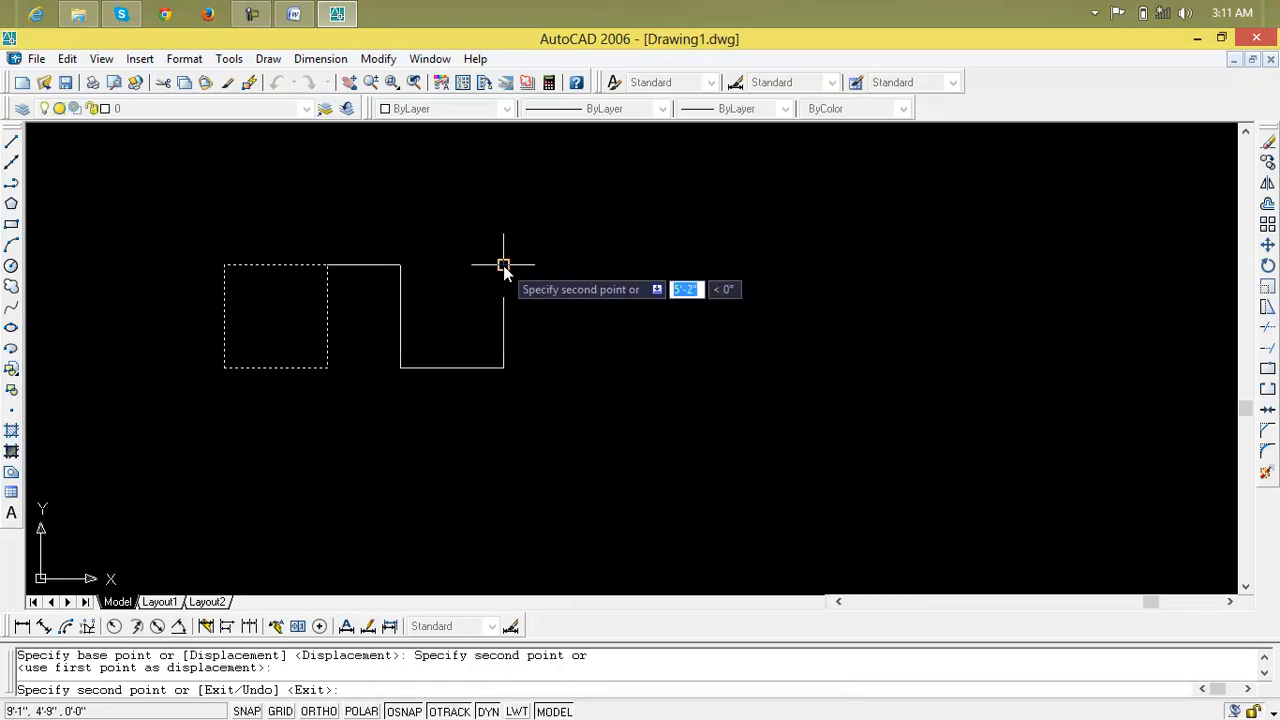
left_click(697, 266)
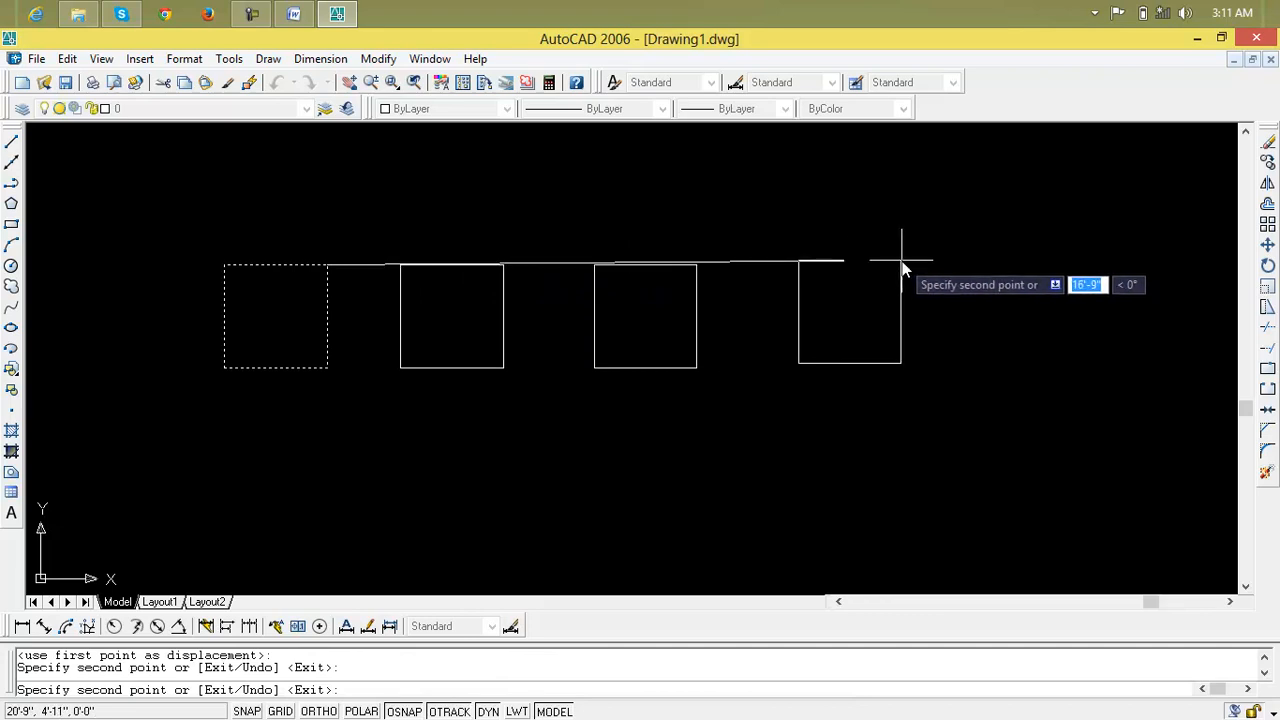
left_click(896, 265)
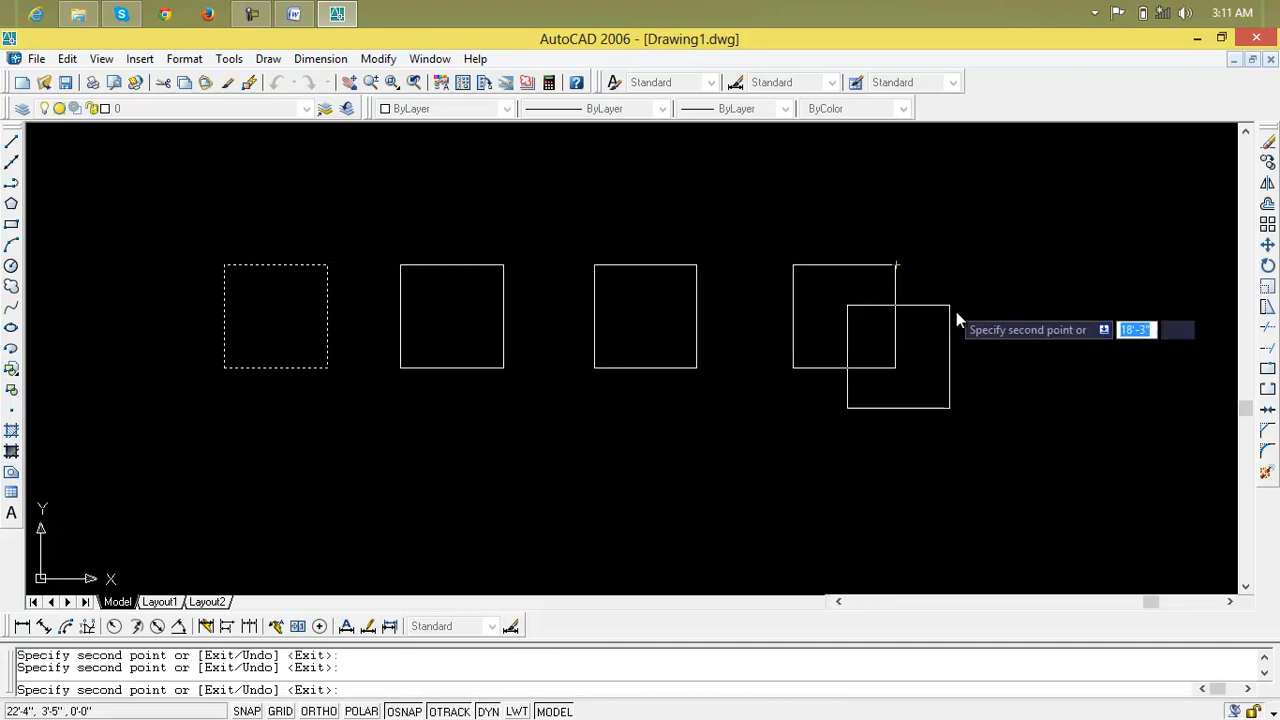
Place three more copies of the square in a second row beneath the upper copies and end the Copy command
left_click(896, 445)
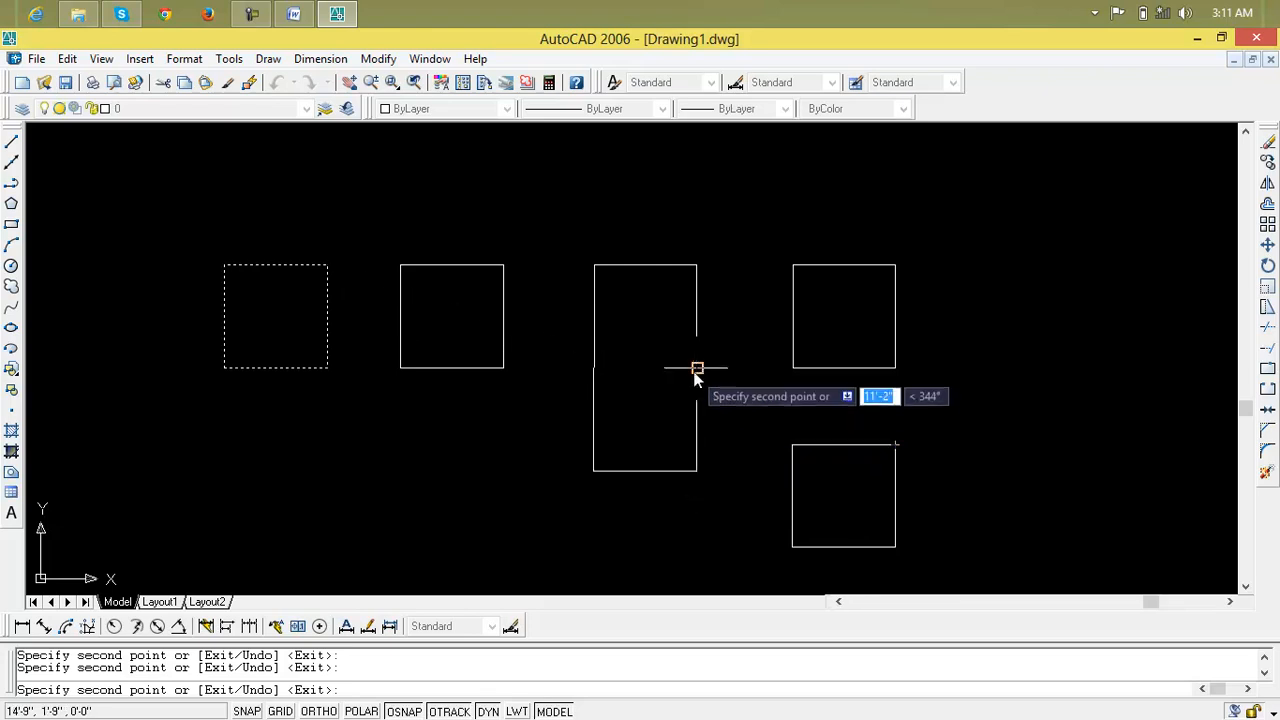
left_click(707, 446)
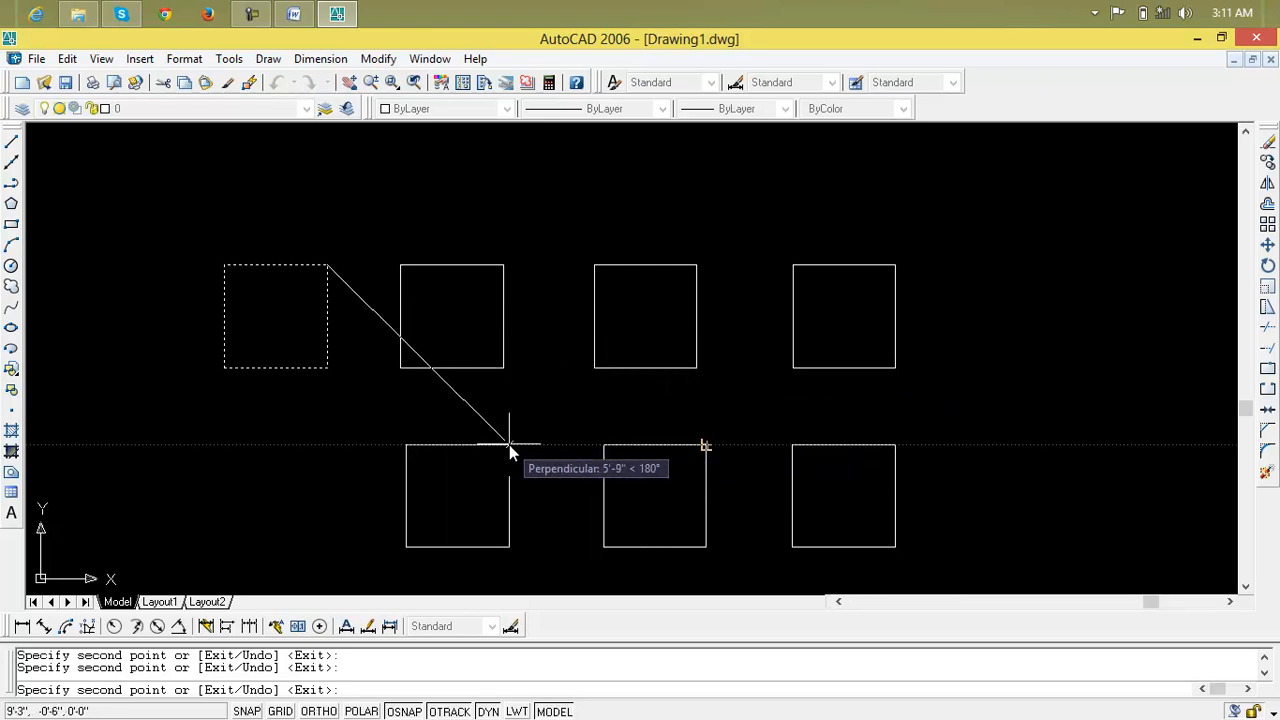
left_click(509, 446)
key("Escape")
Erase the three lower copies and the three upper copies, keeping only the original square
left_click(1063, 388)
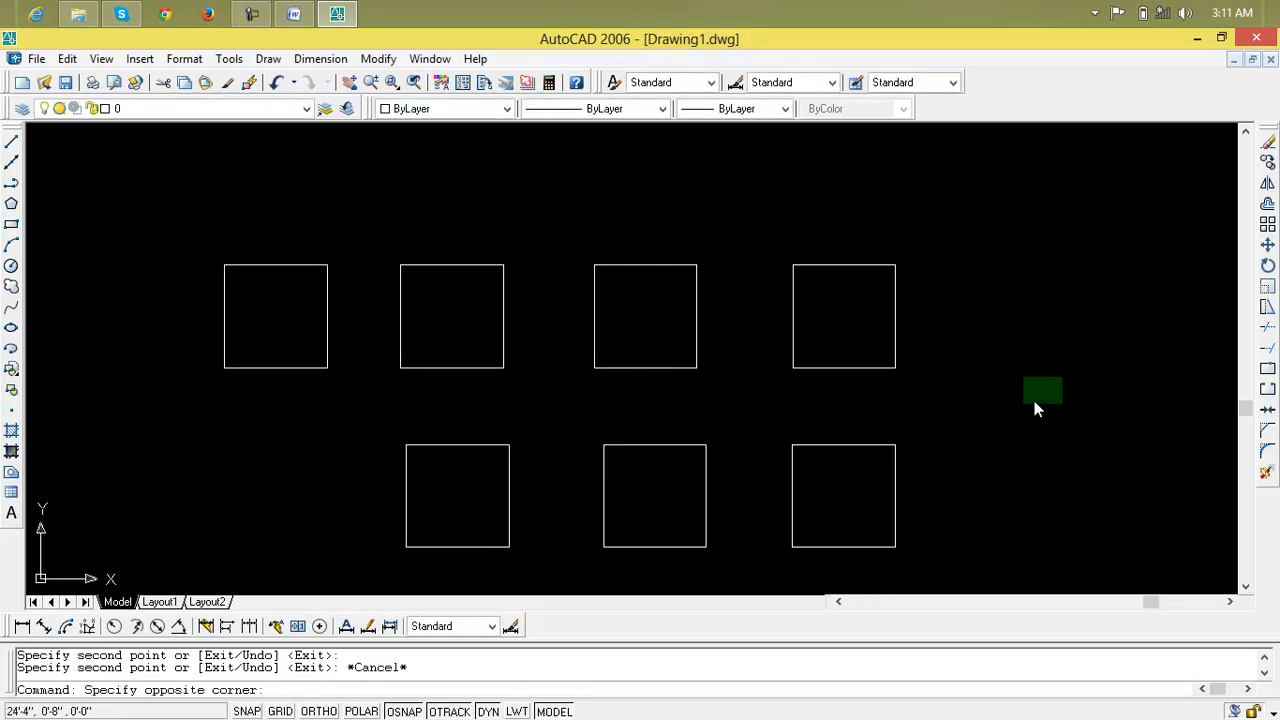
left_click(403, 554)
key("Delete")
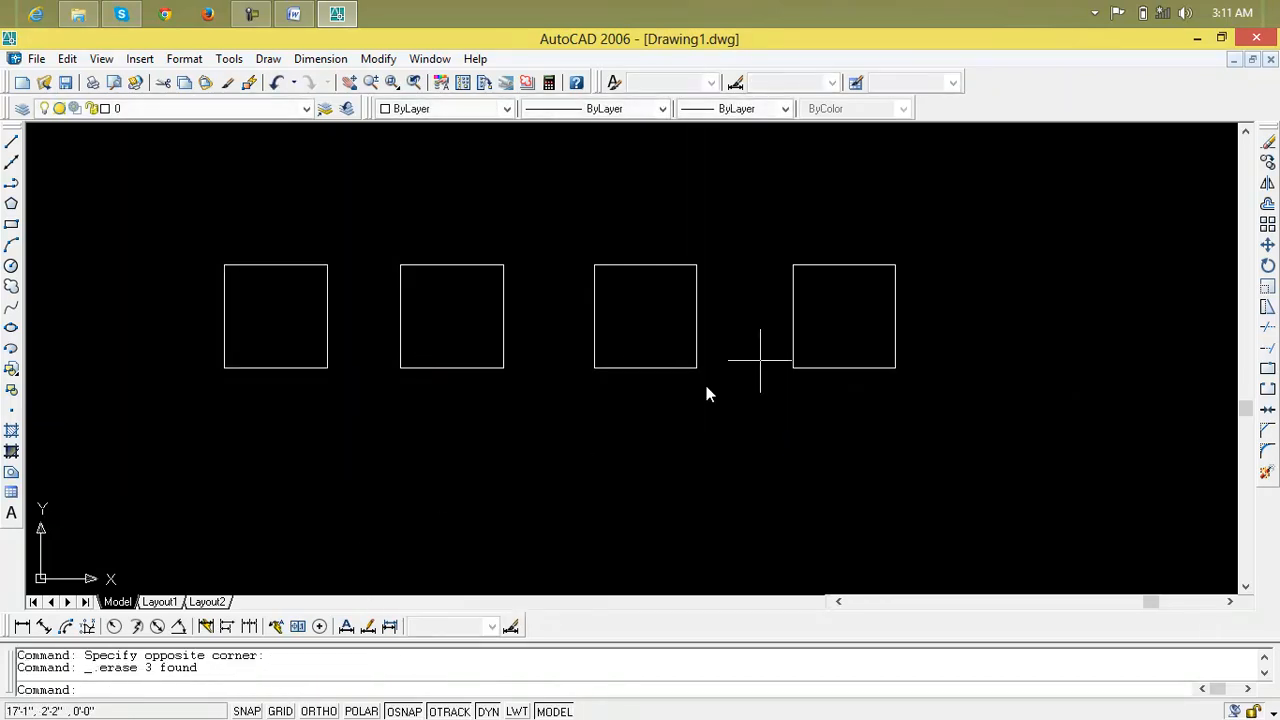
left_click(1052, 206)
left_click(392, 422)
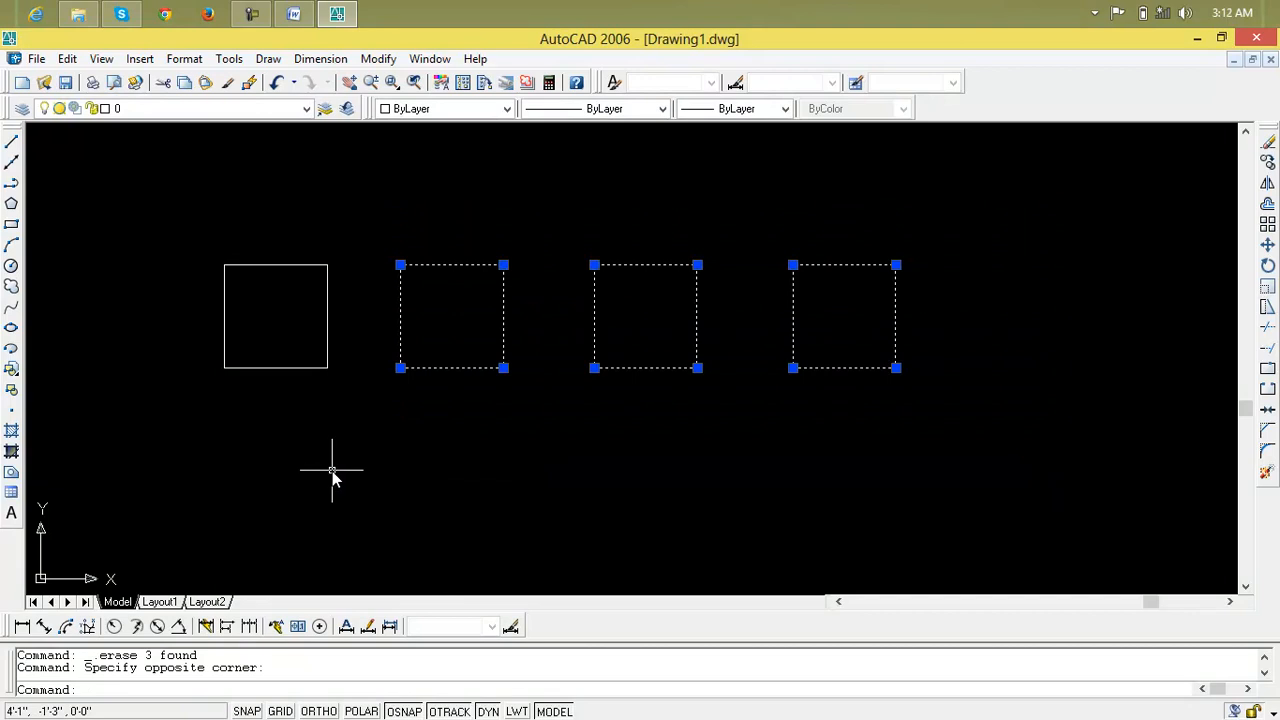
key("Delete")
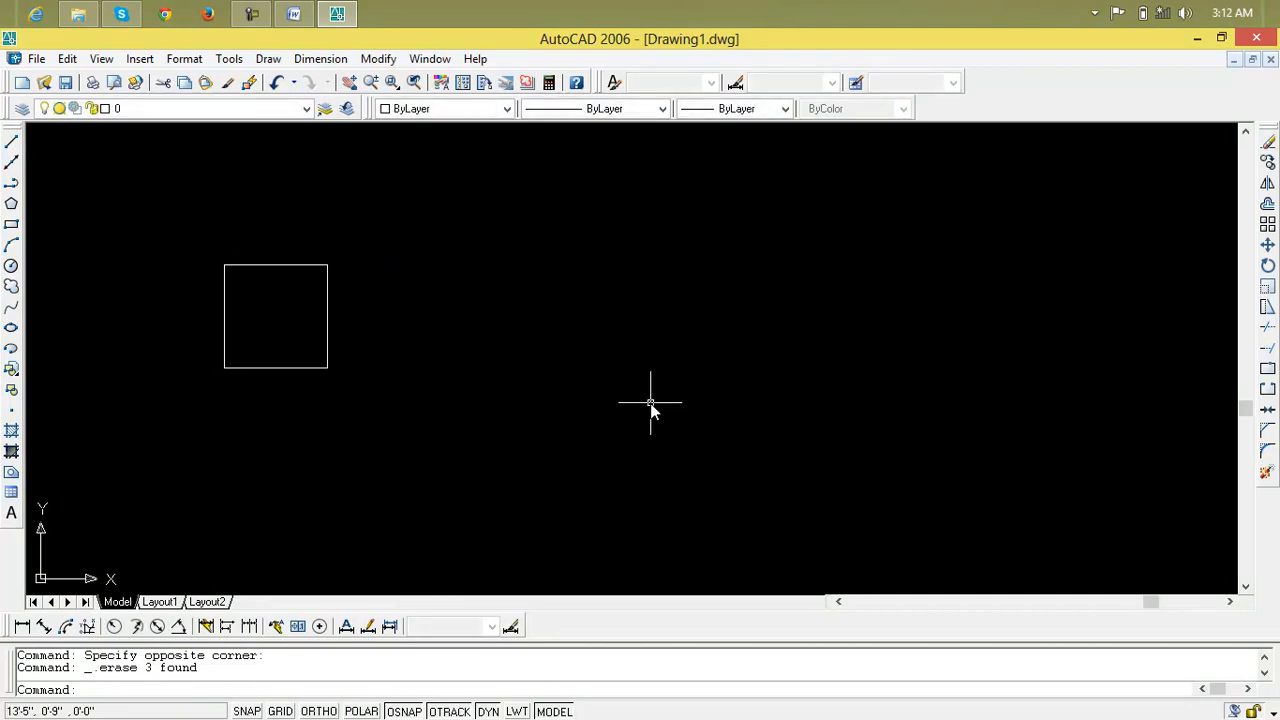
Copy the square exactly 5' horizontally to the right, using its lower-left corner as the base point
type("cp")
key("Return")
left_click(329, 300)
key("Return")
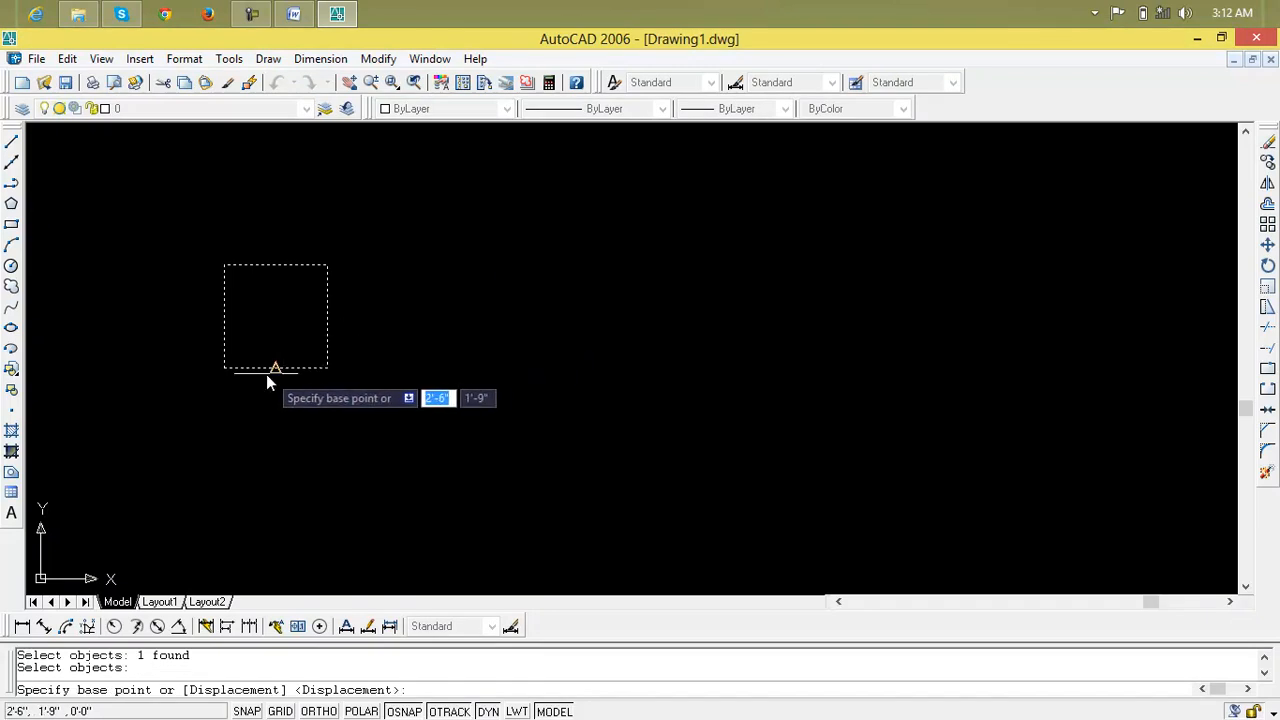
left_click(225, 368)
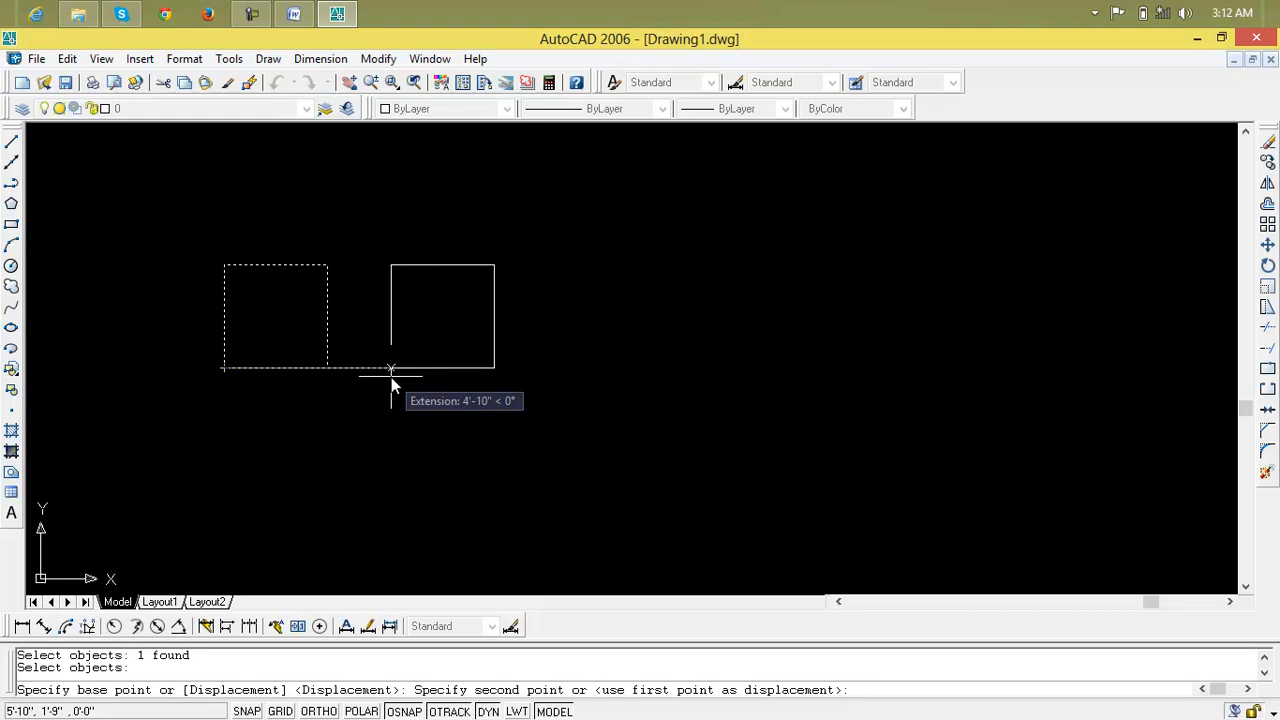
type("5'")
key("Return")
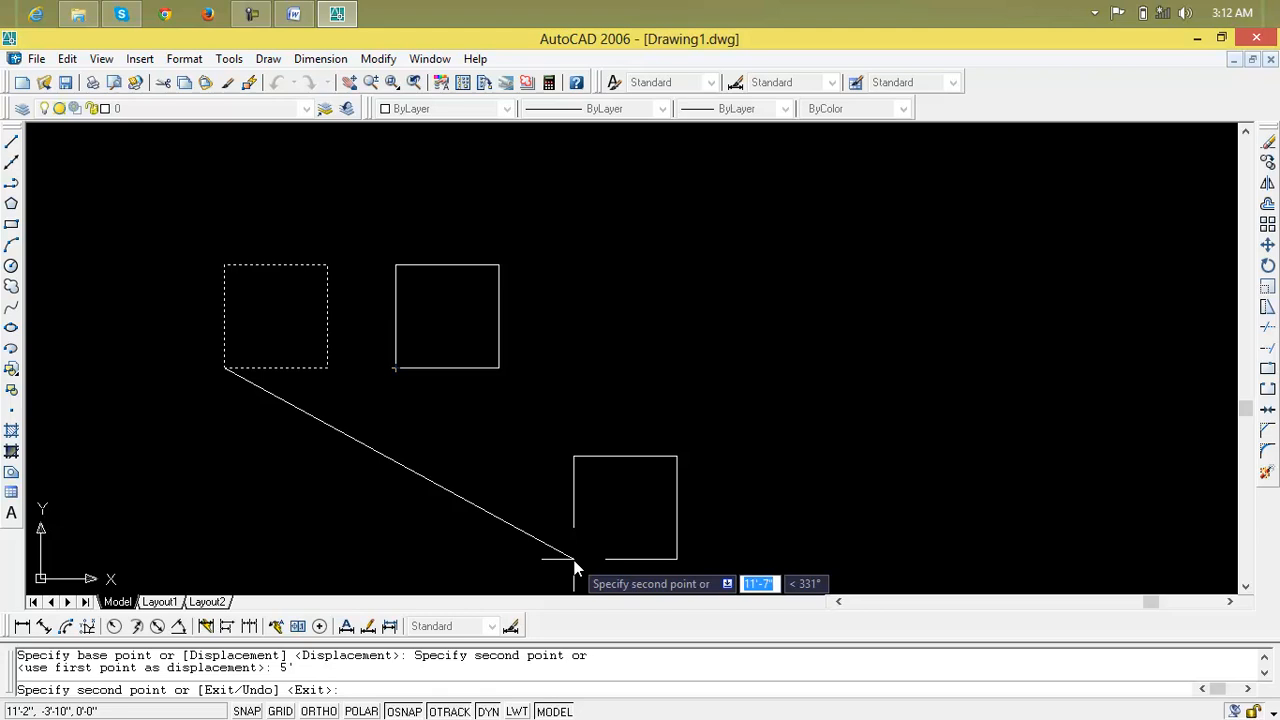
key("Return")
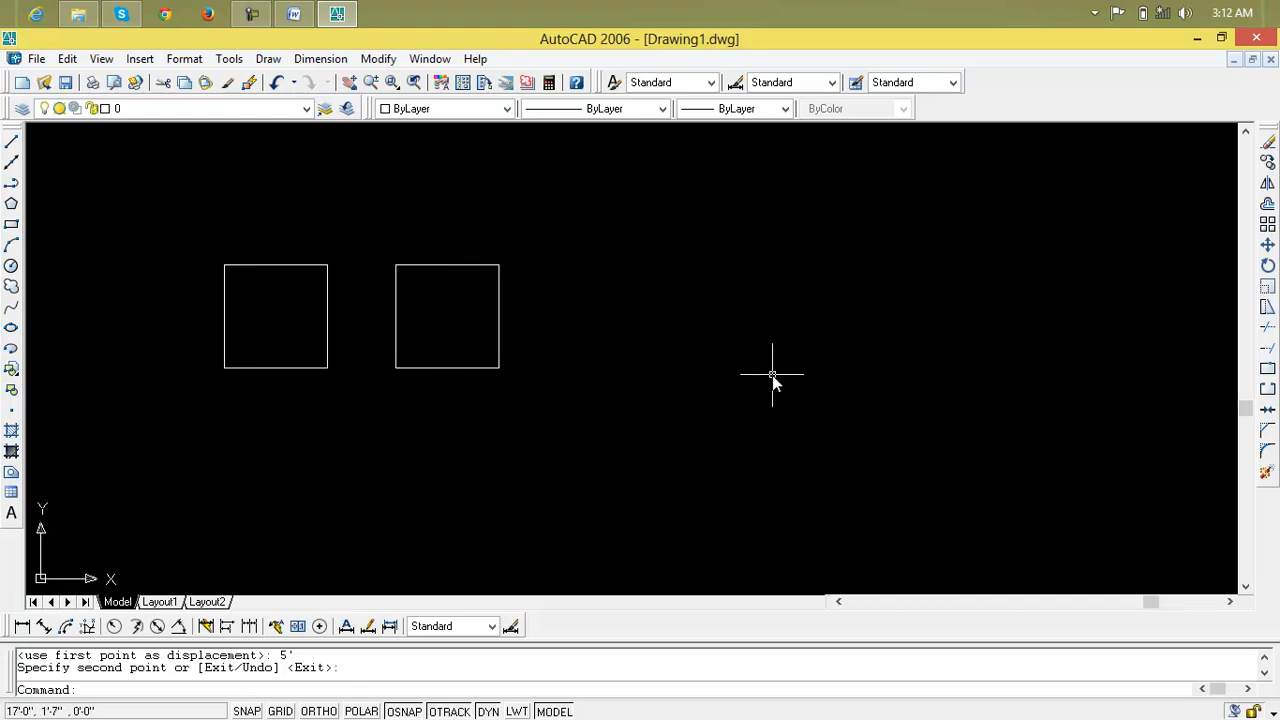
Erase both the original square and its copy
left_click(655, 210)
left_click(200, 424)
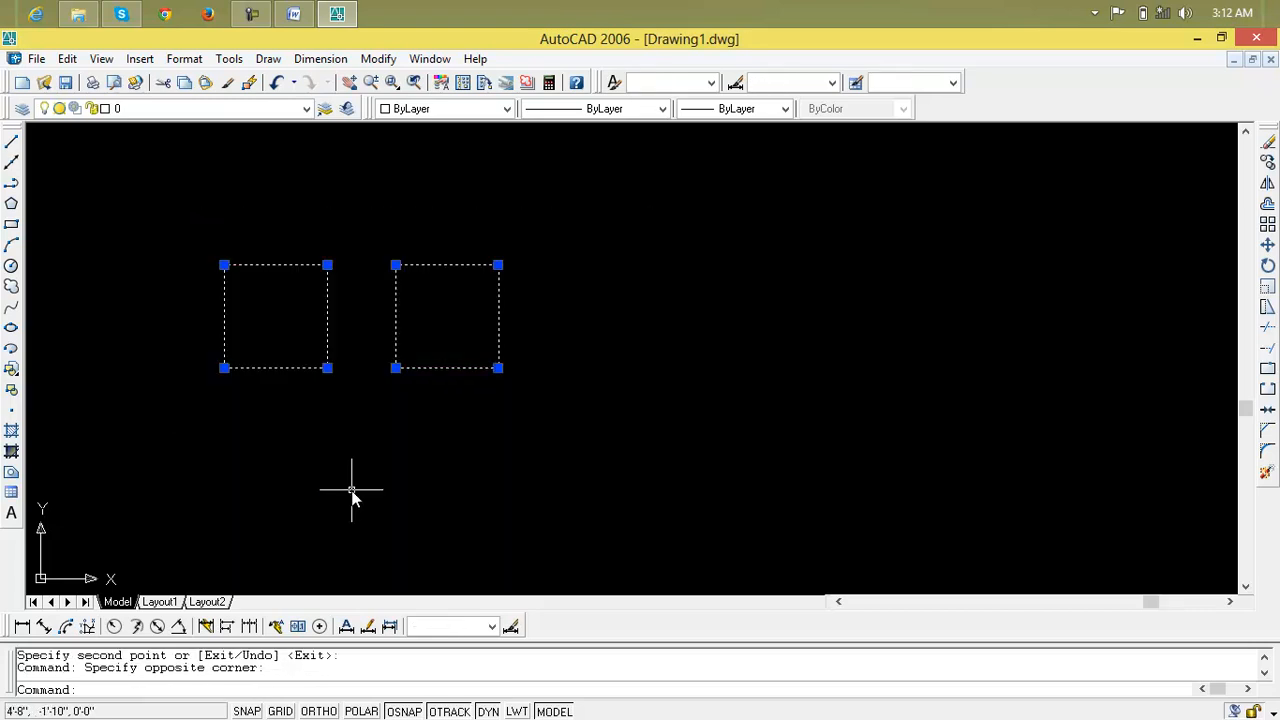
key("Delete")
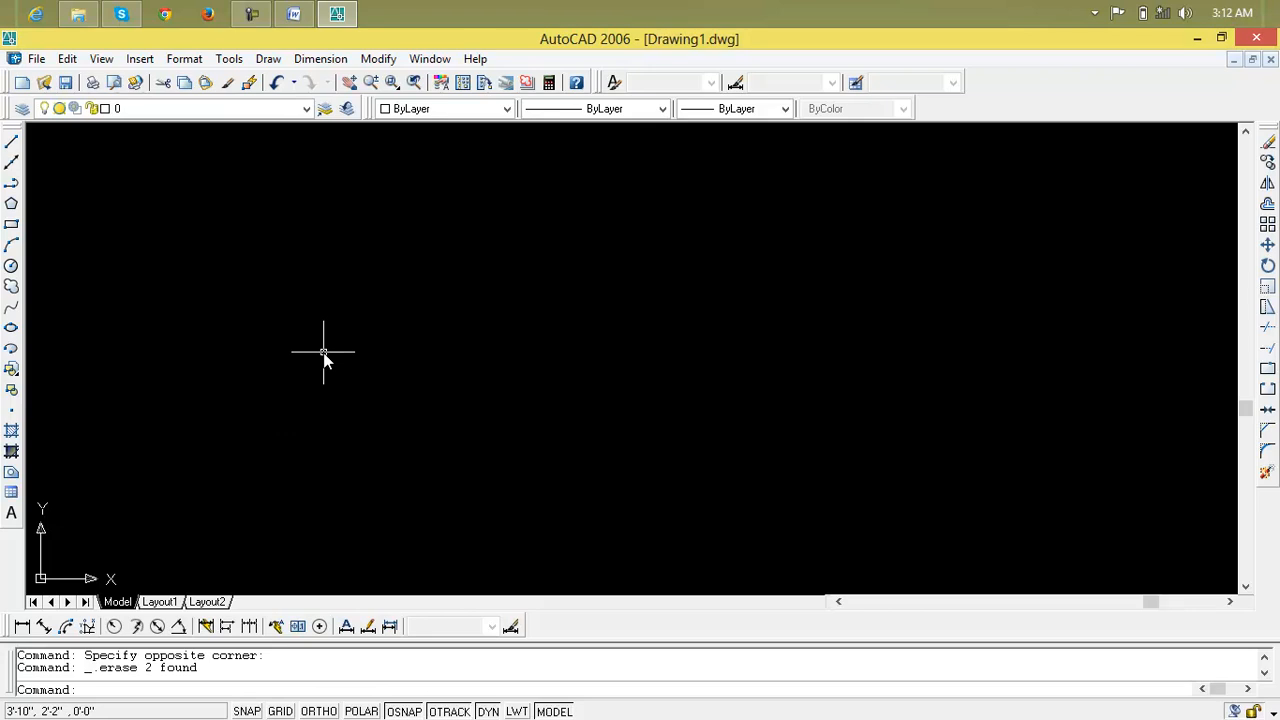
type("ar")
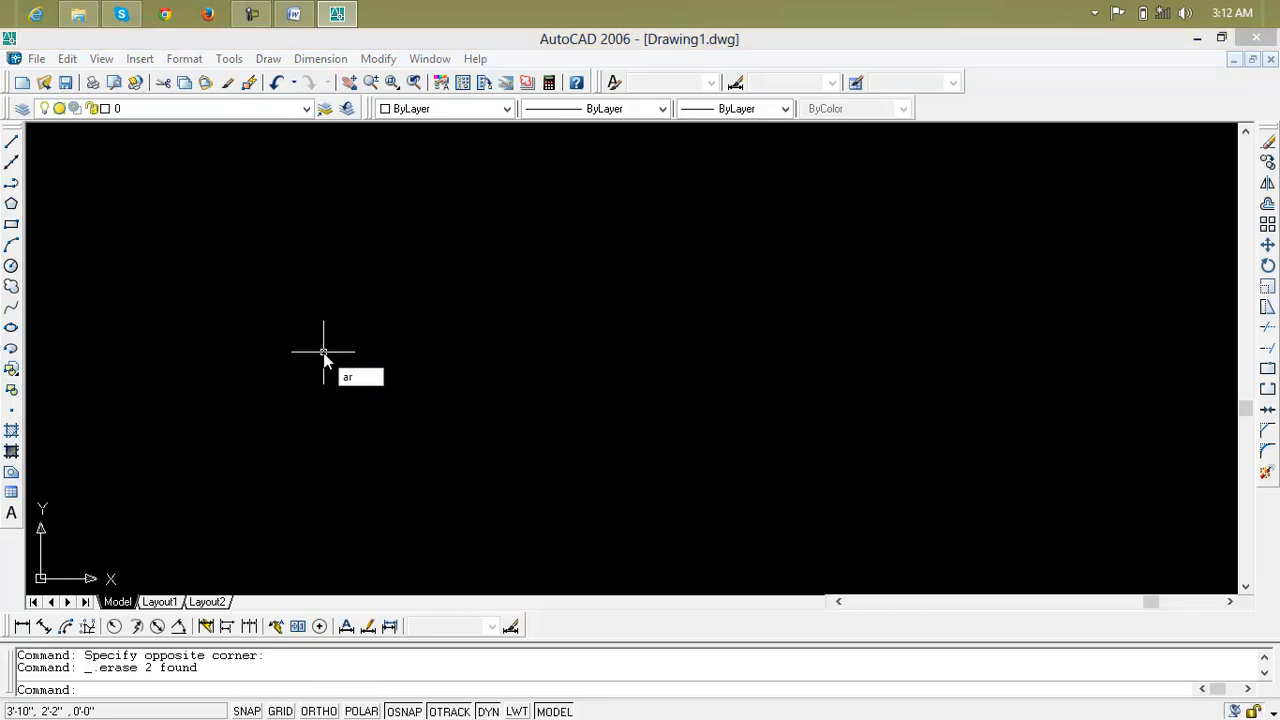
key("Return")
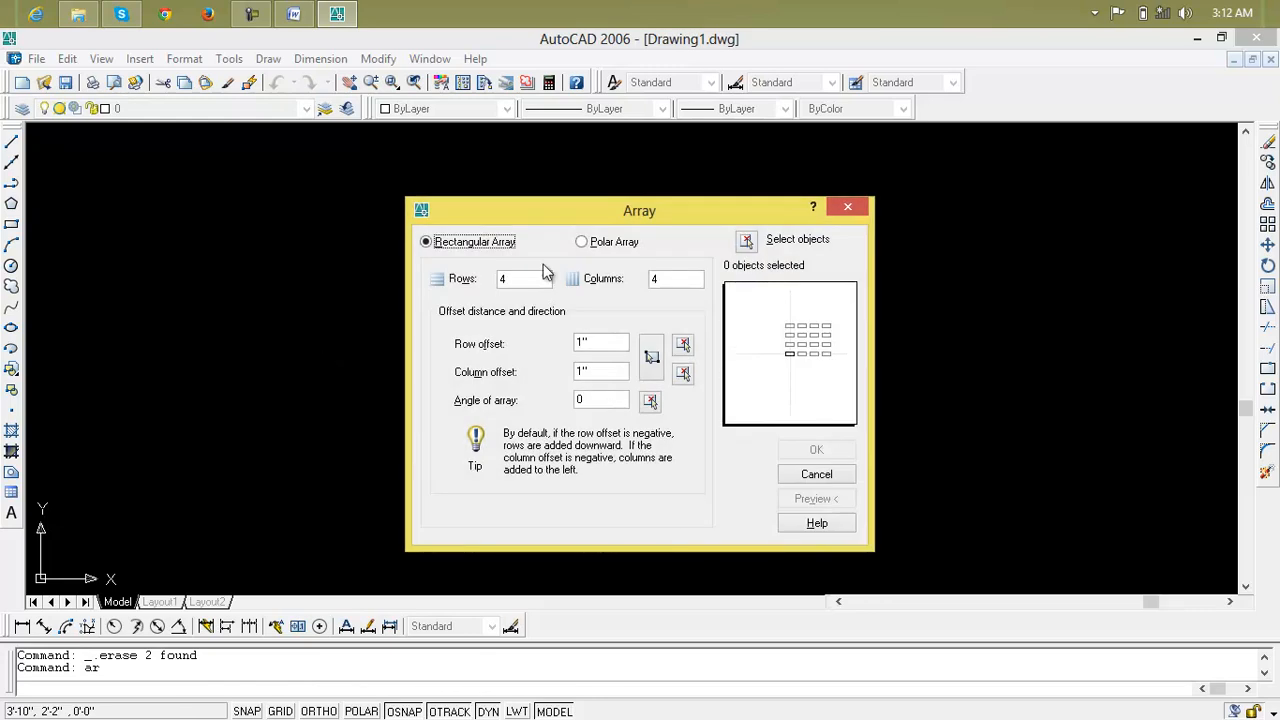
left_click(860, 211)
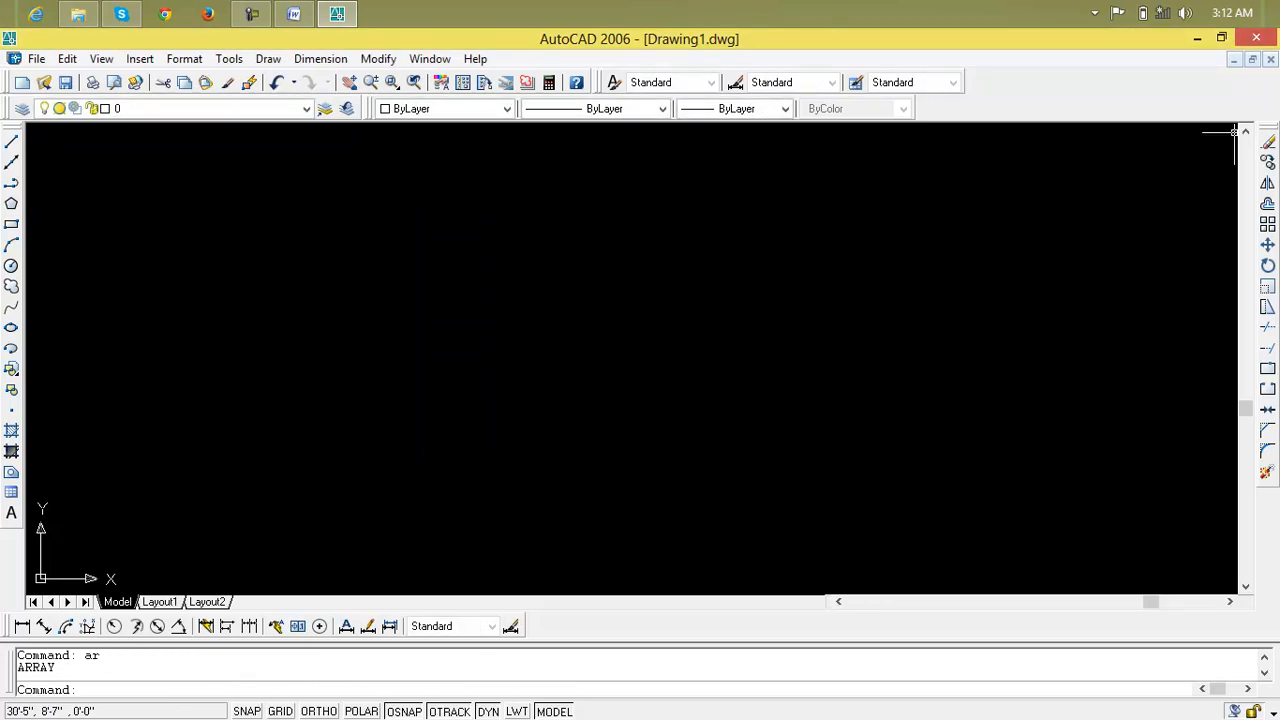
Try a rectangular array layout of 1 row and 3 columns in the Array settings
left_click(1267, 225)
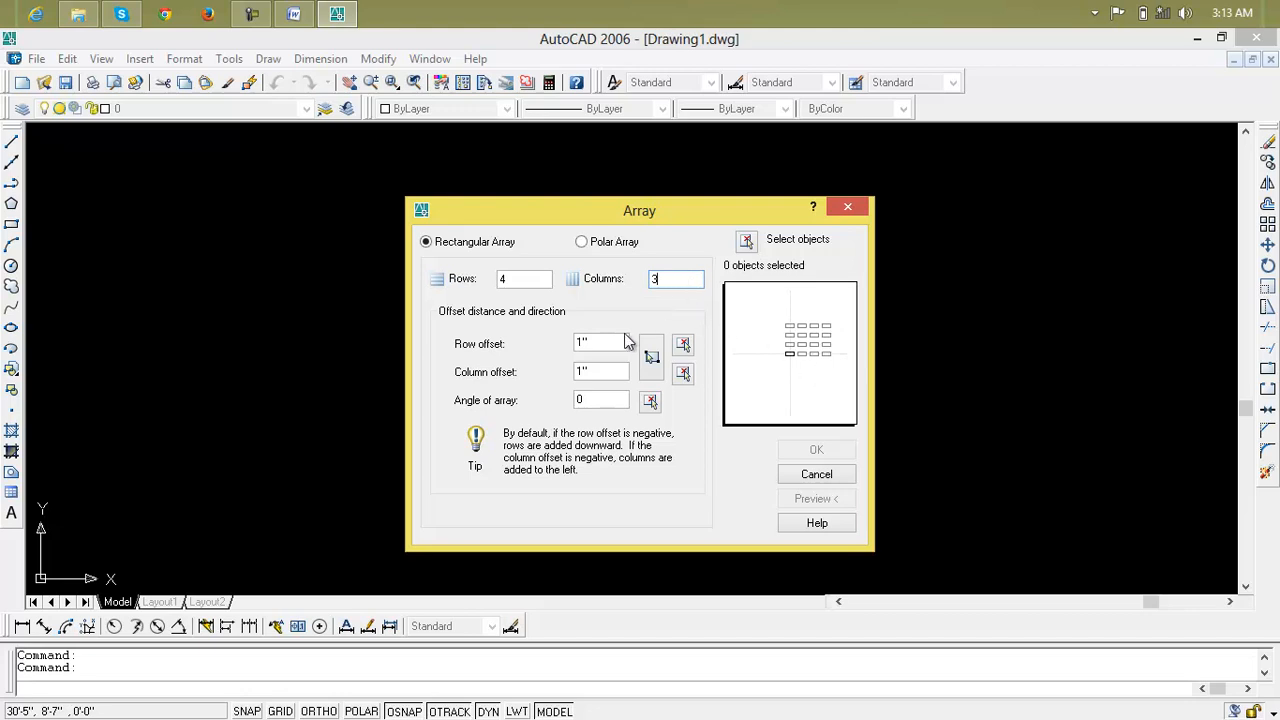
left_click(540, 284)
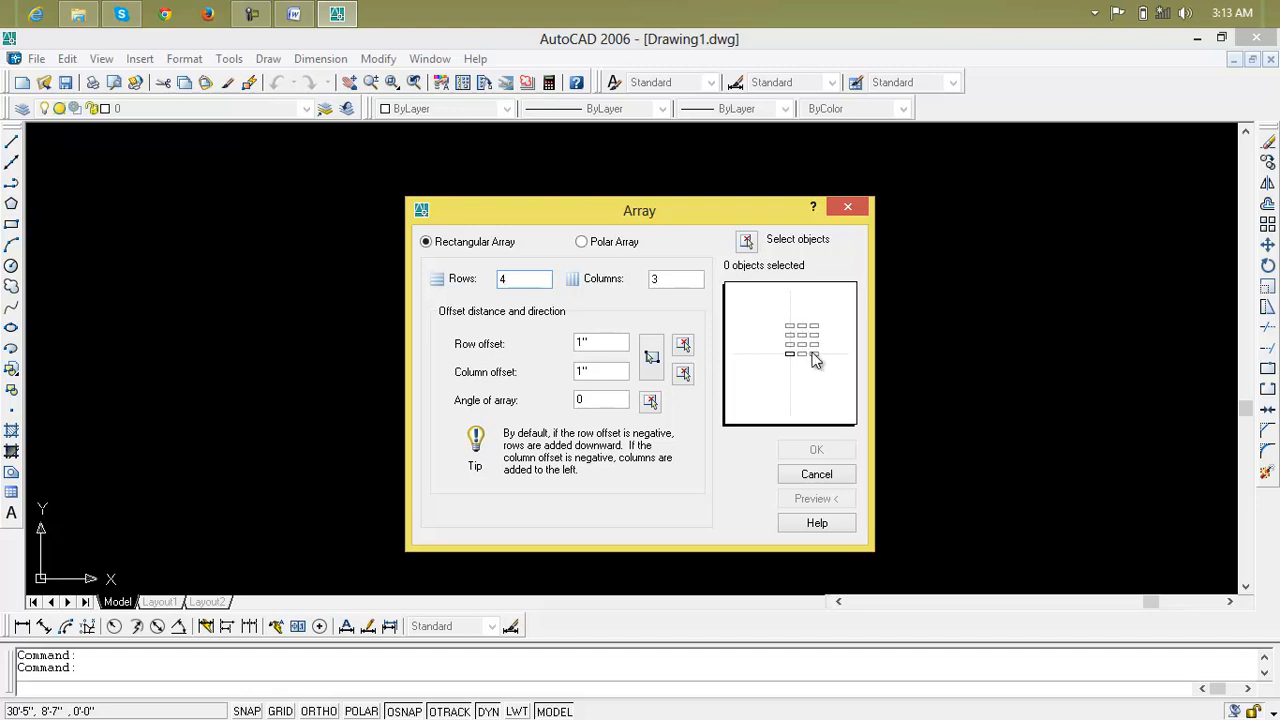
double_click(515, 279)
left_click(690, 279)
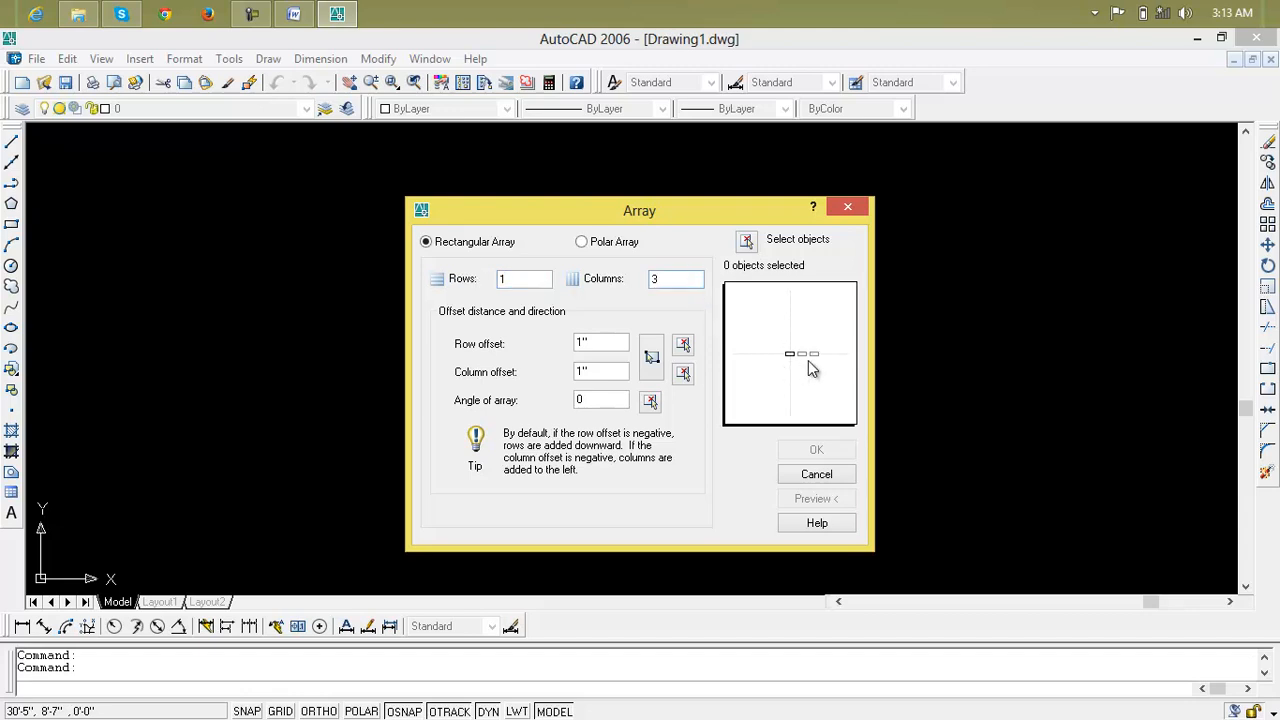
Try a rectangular array layout of 5 rows and 5 columns, and close the Array settings without applying them
left_click_drag(520, 284, 486, 280)
left_click(693, 279)
left_click(653, 279)
left_click(544, 280)
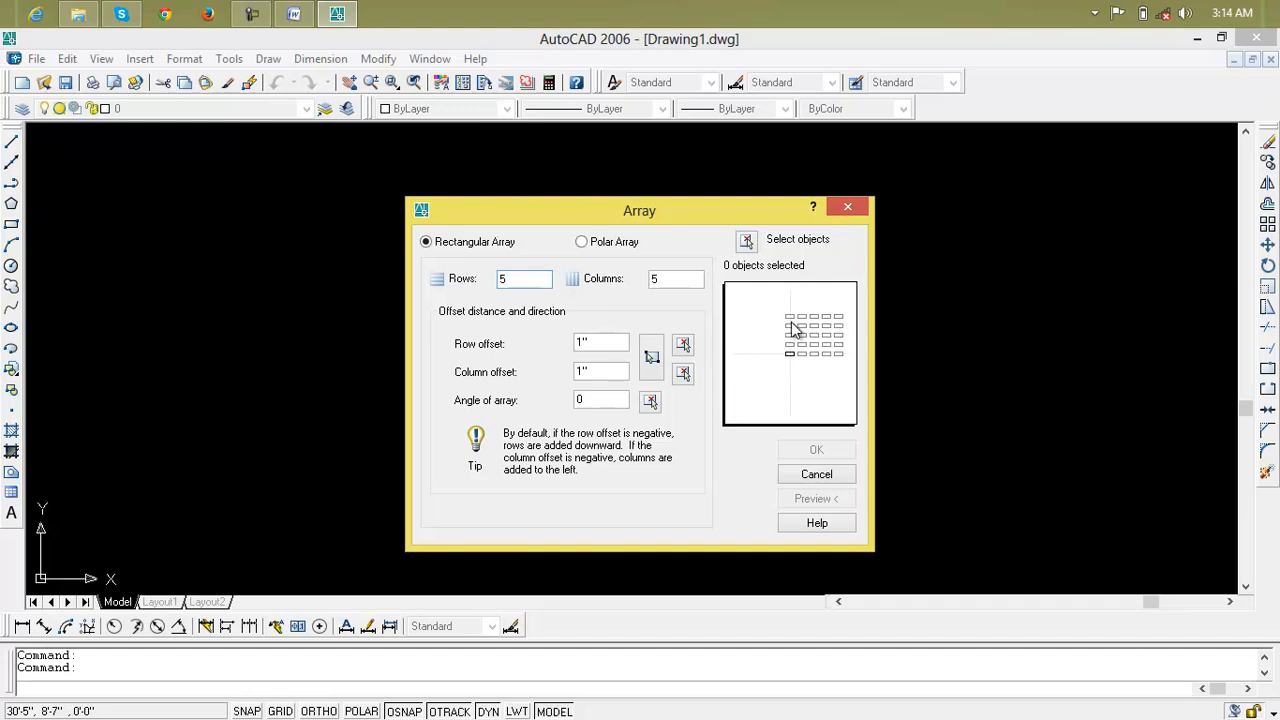
left_click_drag(600, 345, 565, 348)
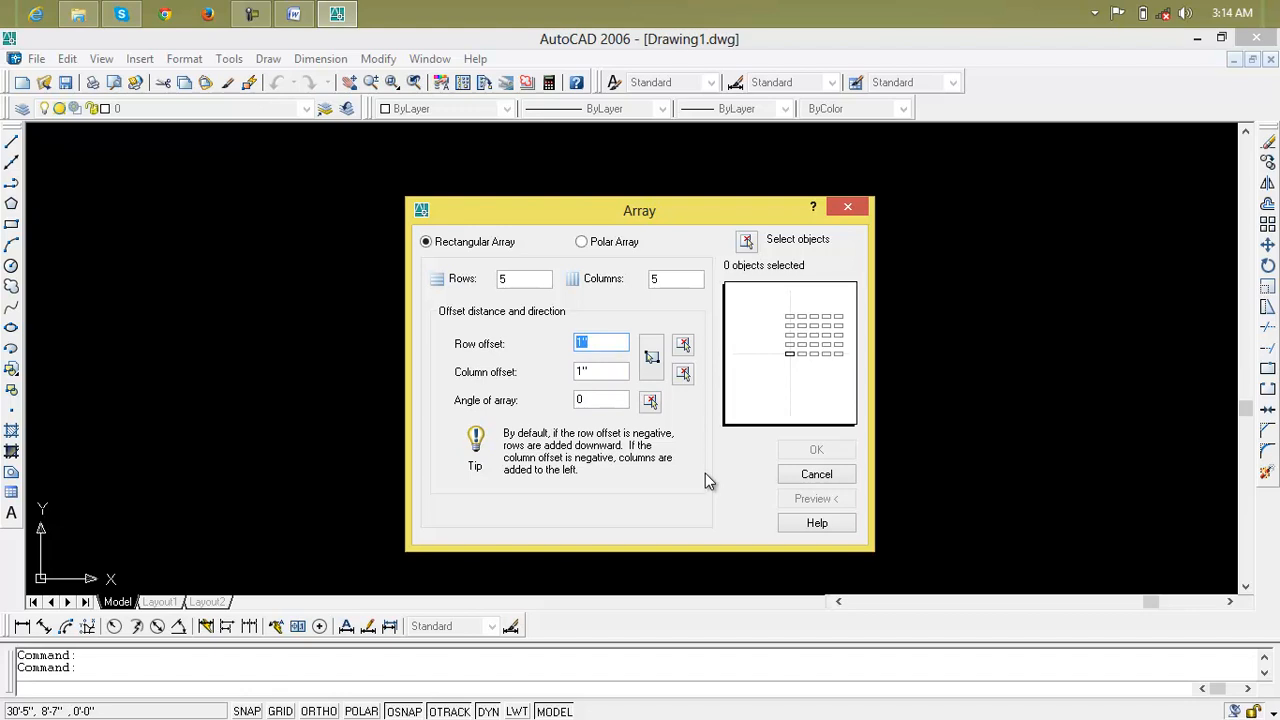
left_click(864, 207)
key("Escape")
key("Escape")
Draw a 5' by 5' square with the Rectangle command, using relative coordinates for the opposite corner
type("re")
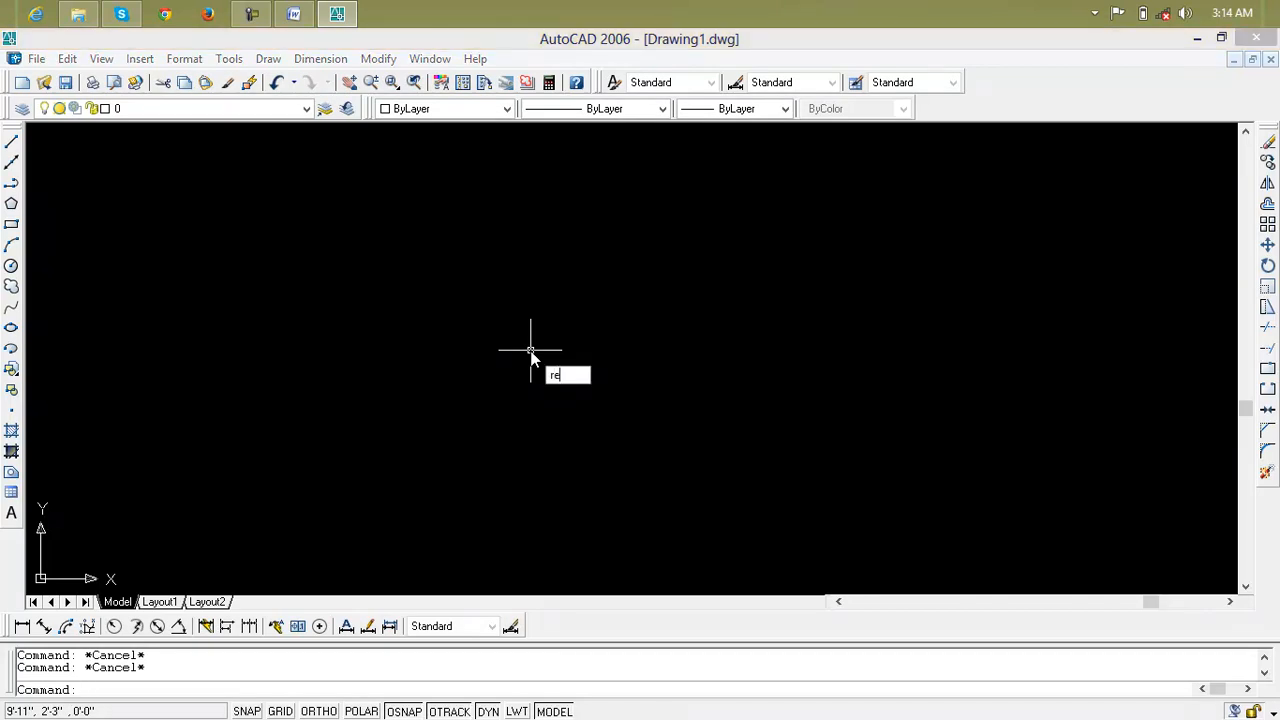
type("c")
key("Return")
left_click(305, 246)
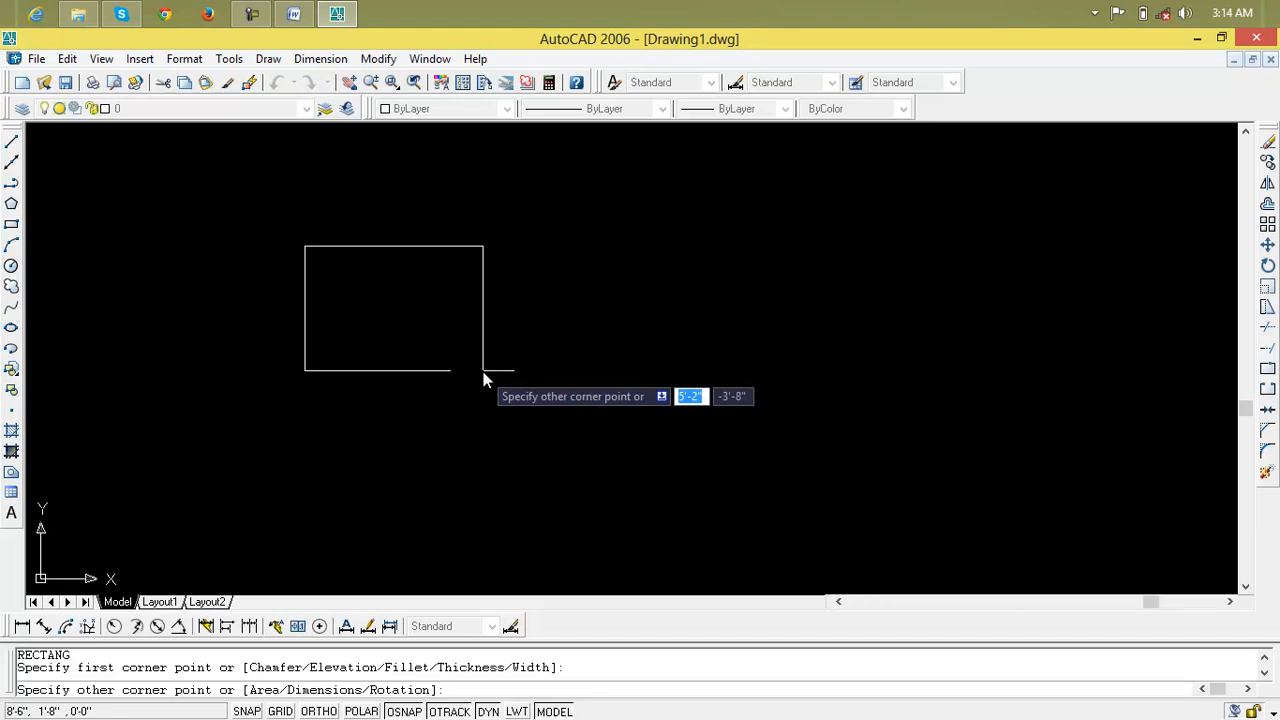
type("@")
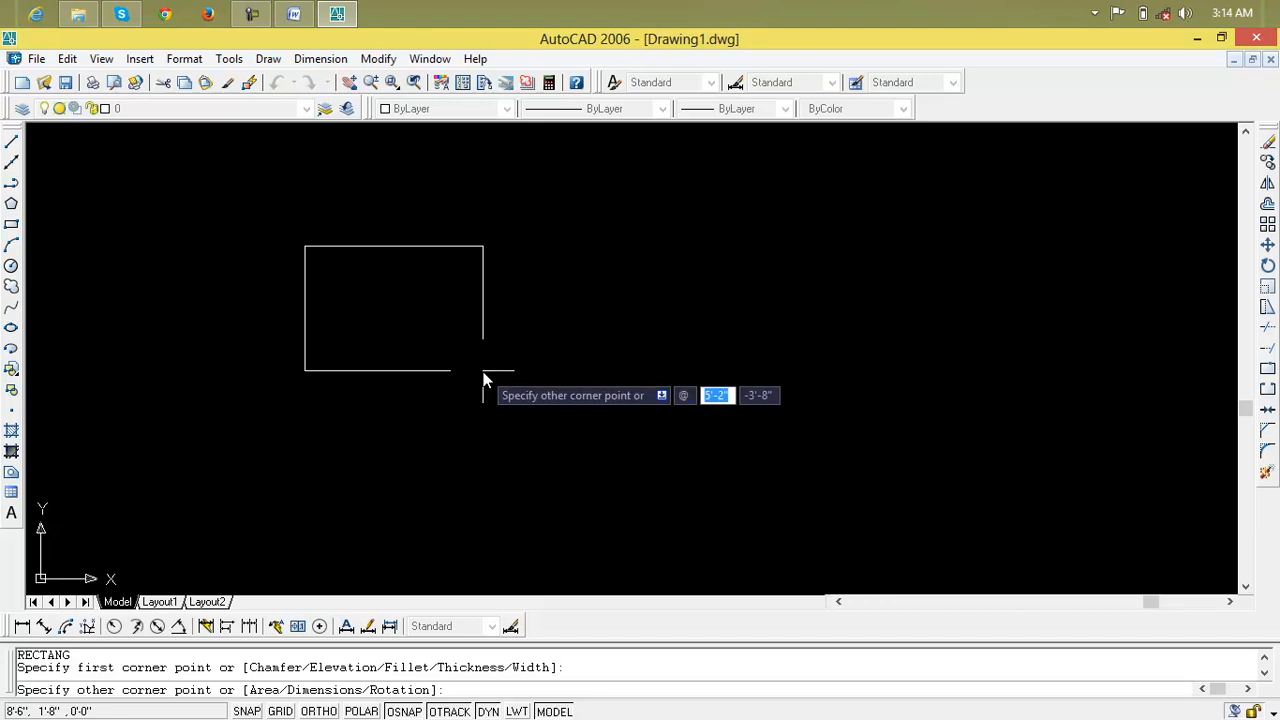
key("BackSpace")
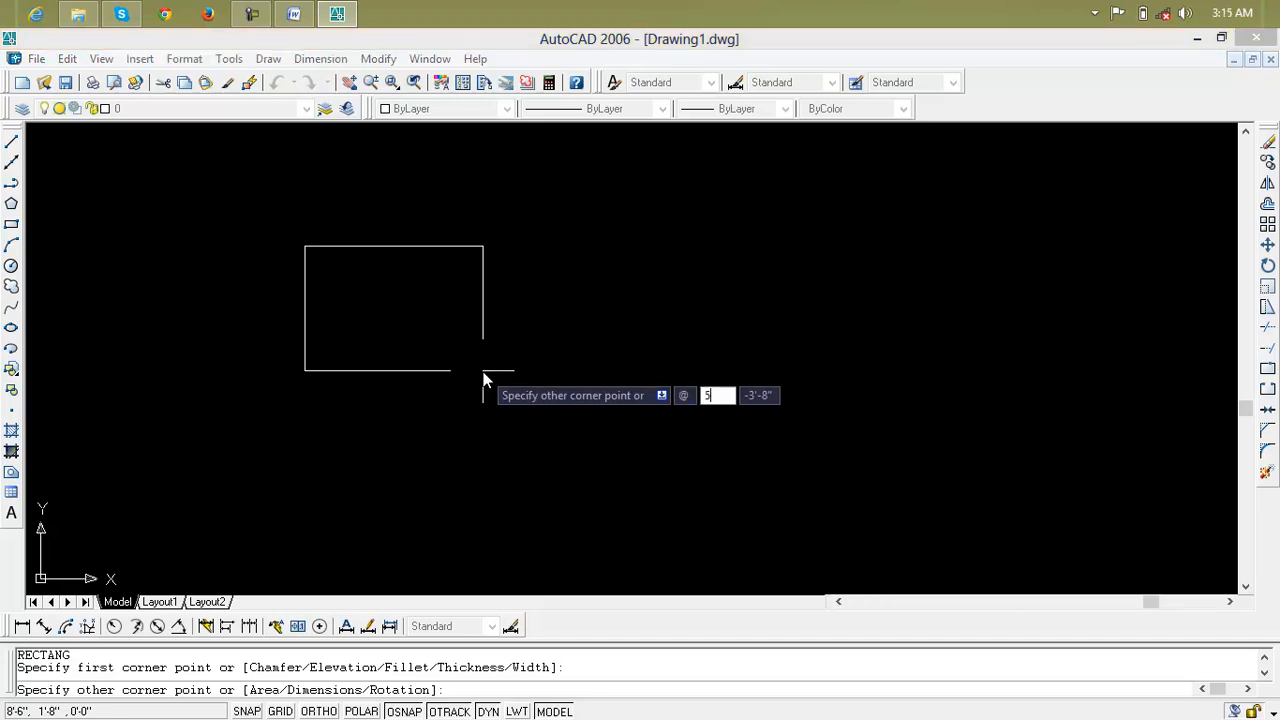
type("5'")
key("Tab")
type("5'")
key("Return")
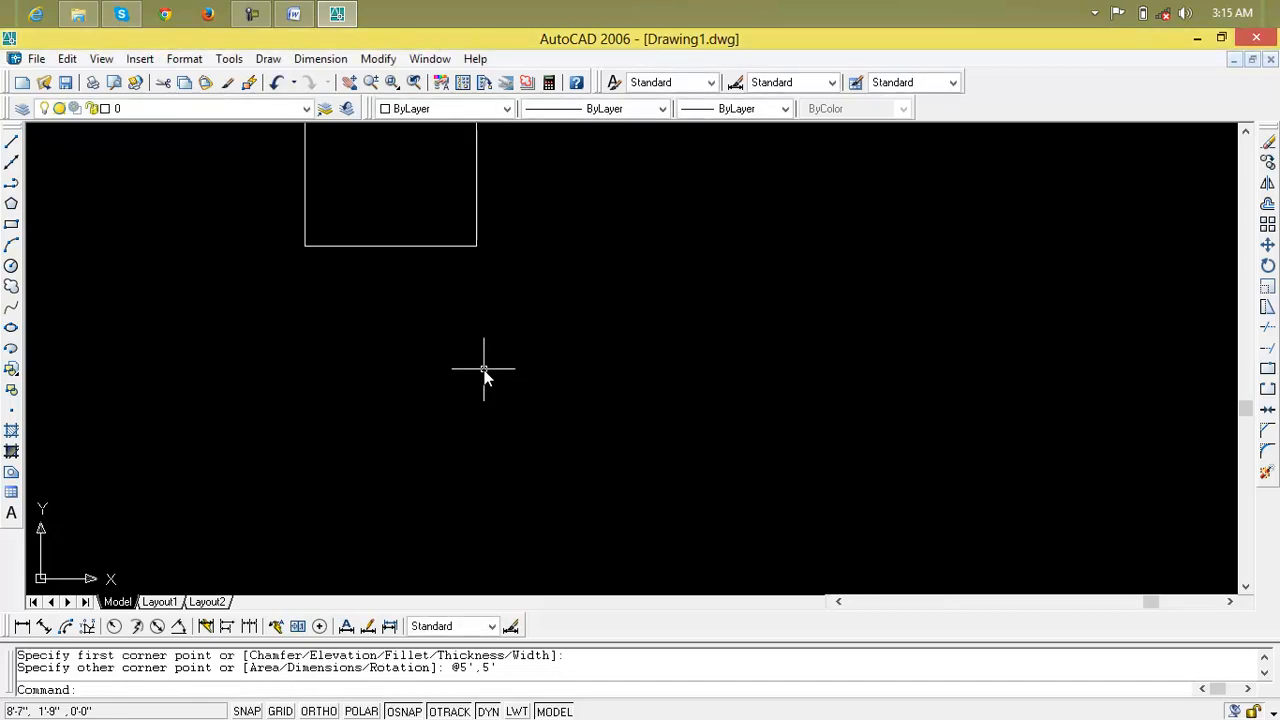
Zoom to the whole drawing and adjust the view to show the complete square with open space around it
scroll(474, 343, "down", 1)
middle_click_drag(474, 343, 523, 543)
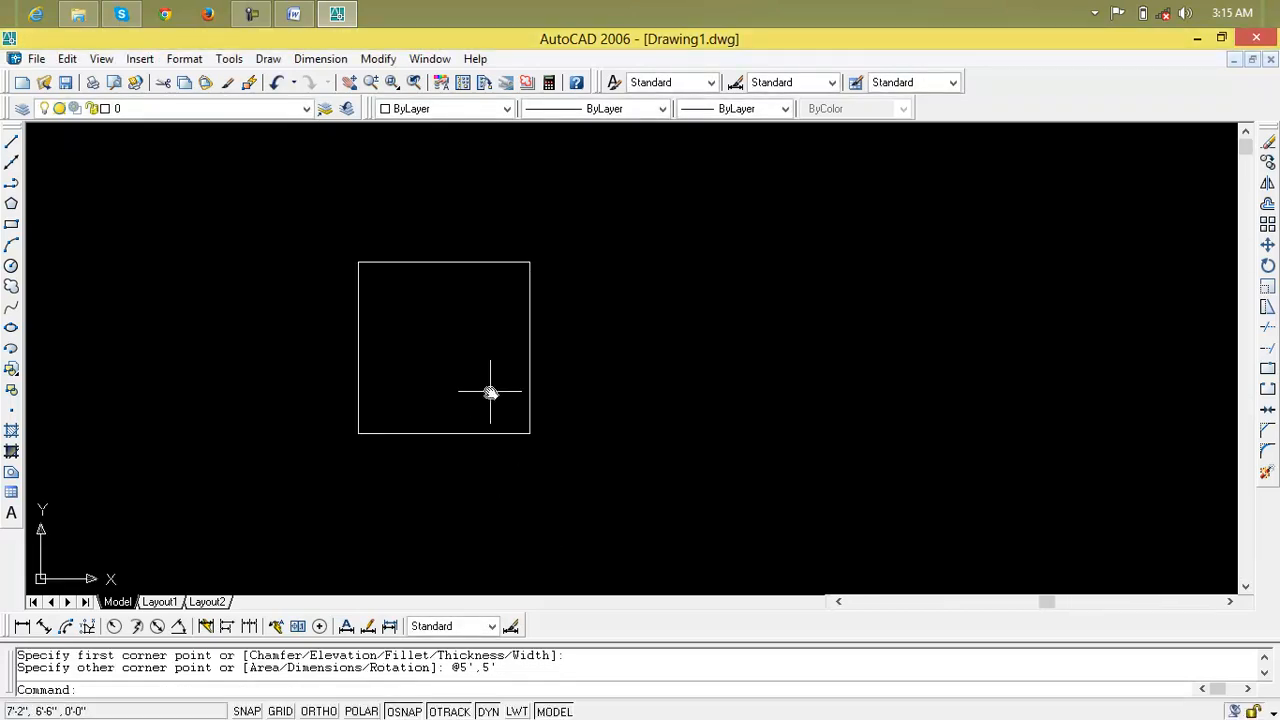
type("z")
key("Return")
type("a")
key("Return")
scroll(675, 345, "down", 3)
middle_click_drag(681, 340, 271, 360)
scroll(281, 357, "up", 1)
scroll(298, 293, "up", 1)
scroll(367, 290, "down", 2)
middle_click_drag(369, 291, 468, 465)
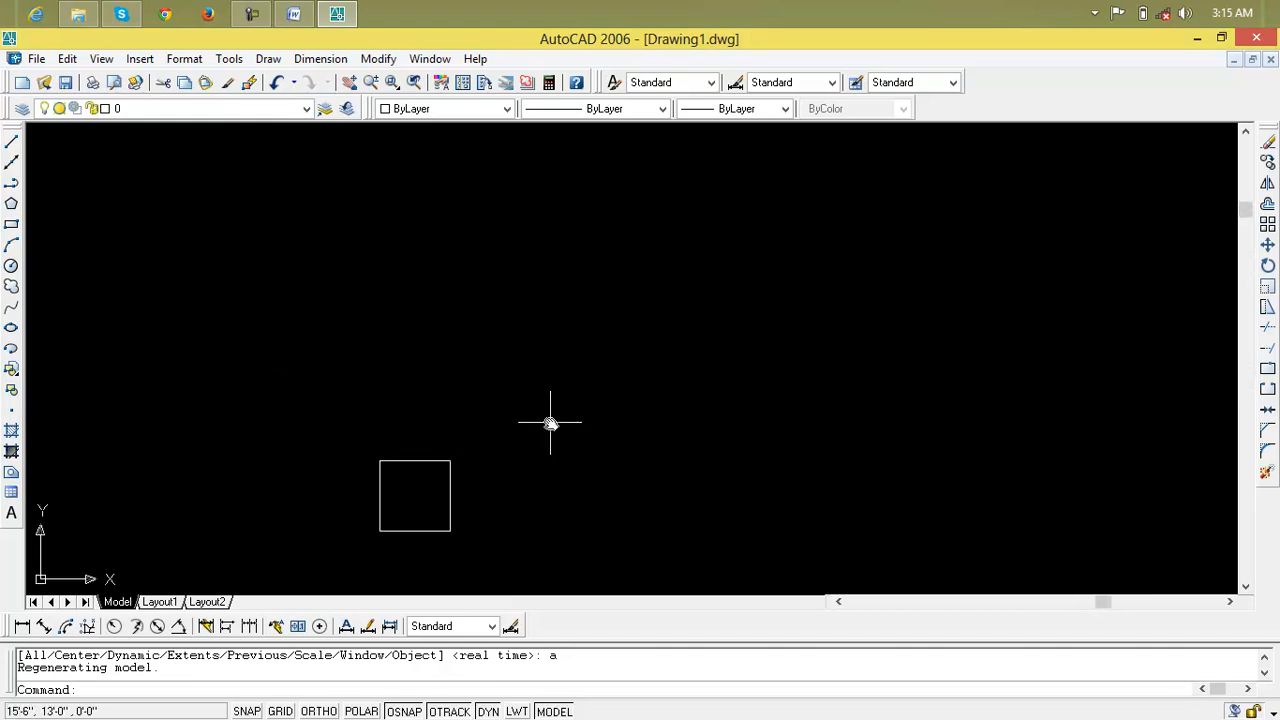
key("Escape")
key("Escape")
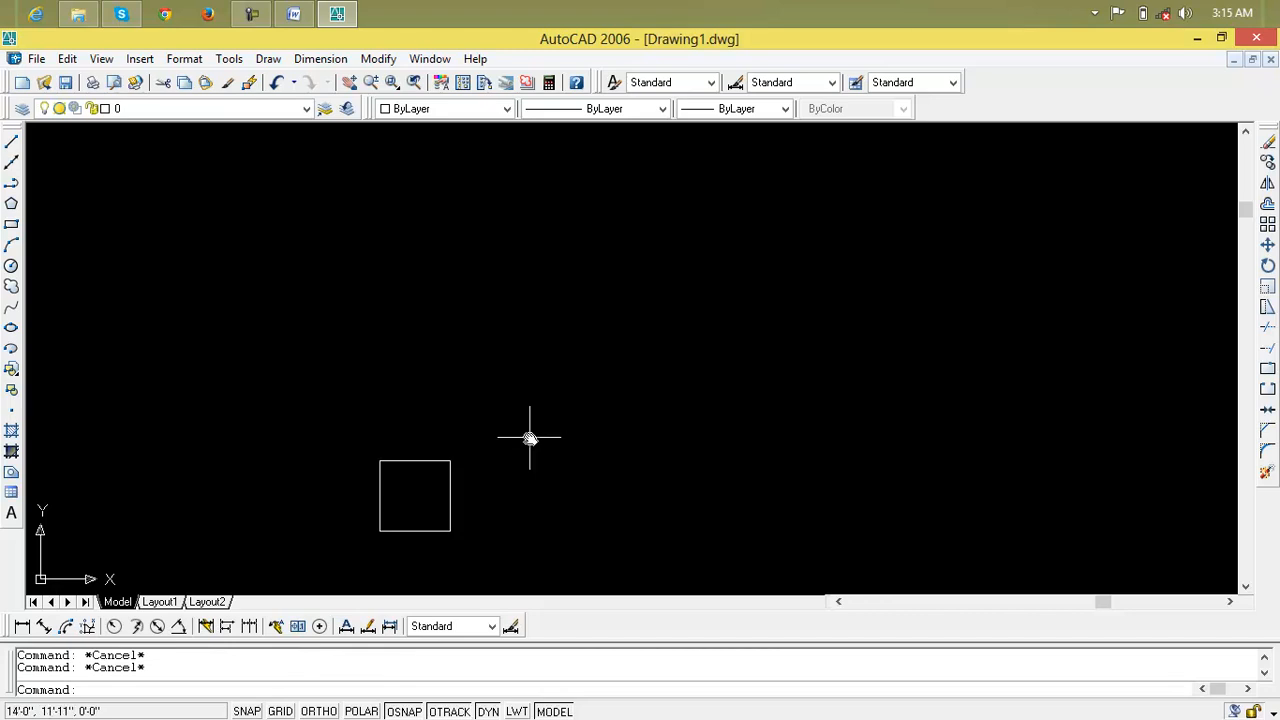
middle_click_drag(443, 483, 440, 460)
scroll(455, 455, "down", 2)
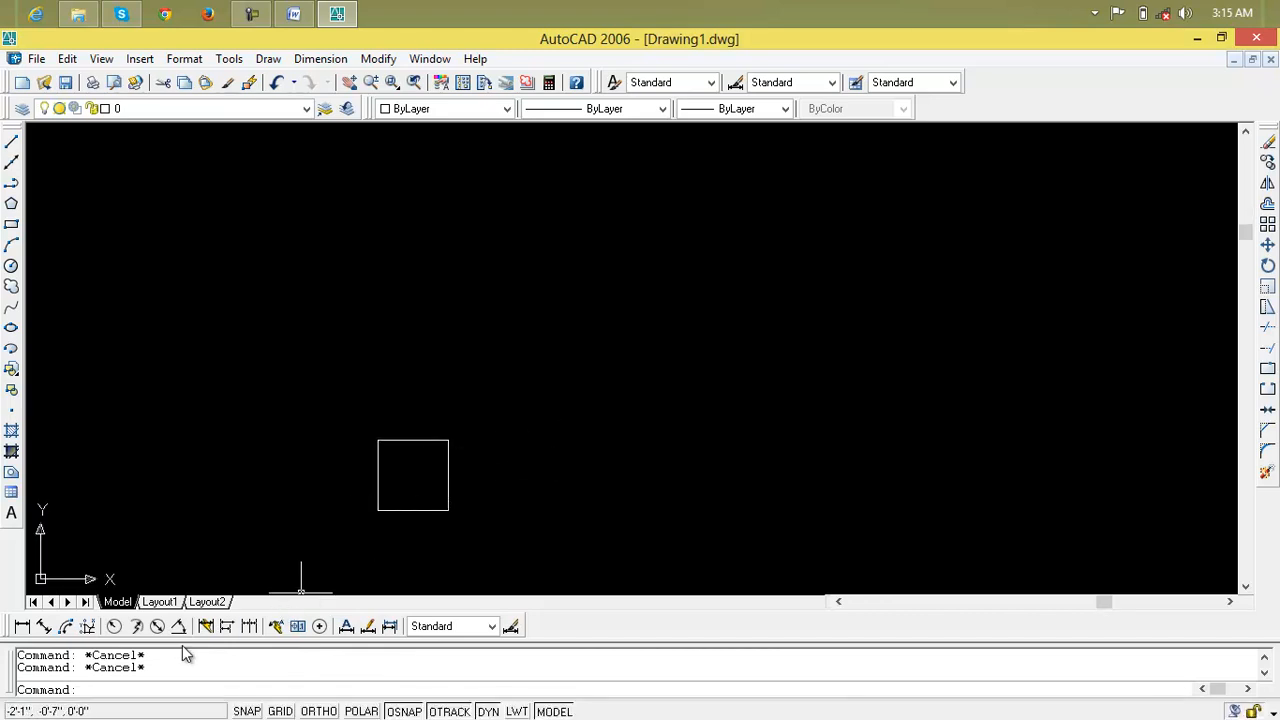
Set the DIMSCALE dimension scale to 2'
type("dimscale")
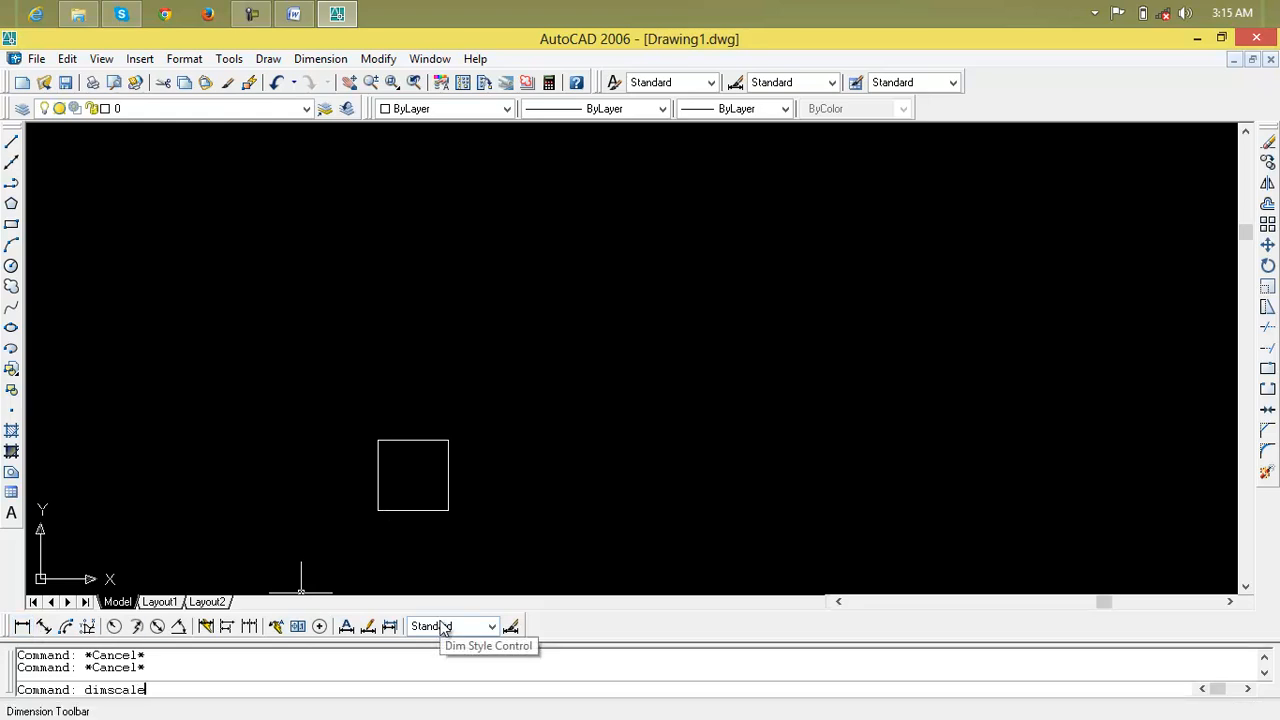
key("Return")
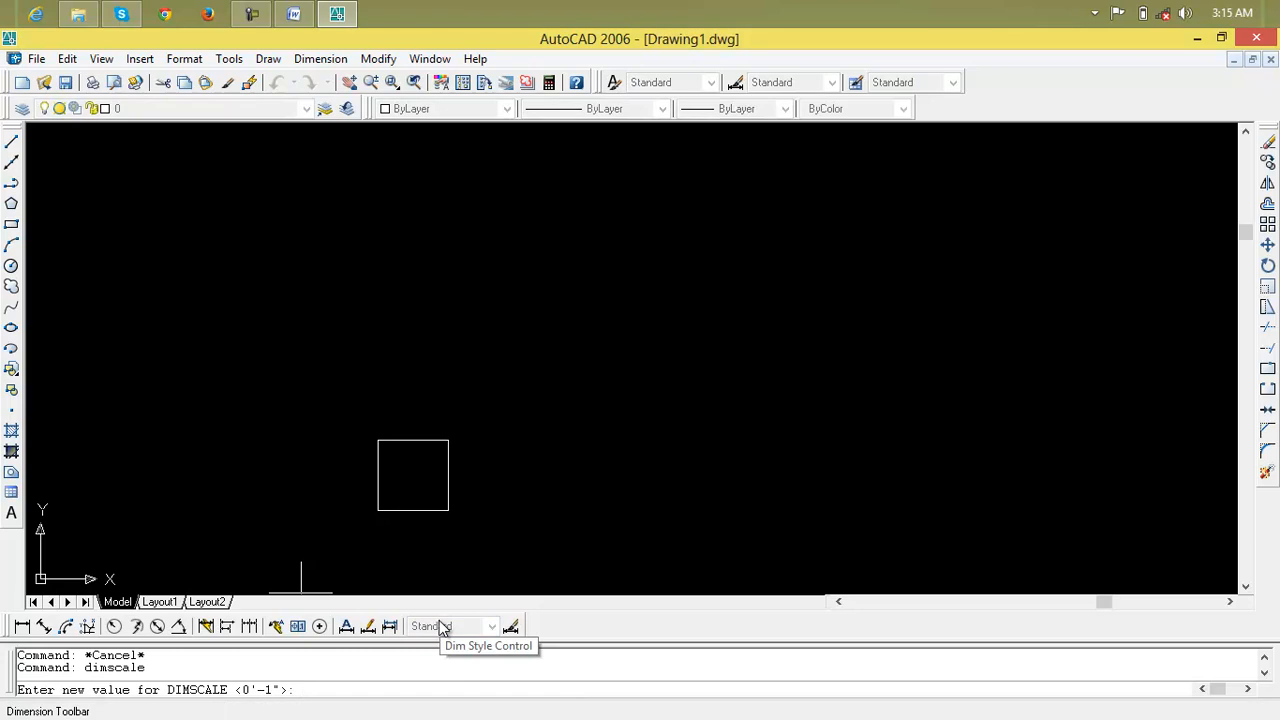
type("2")
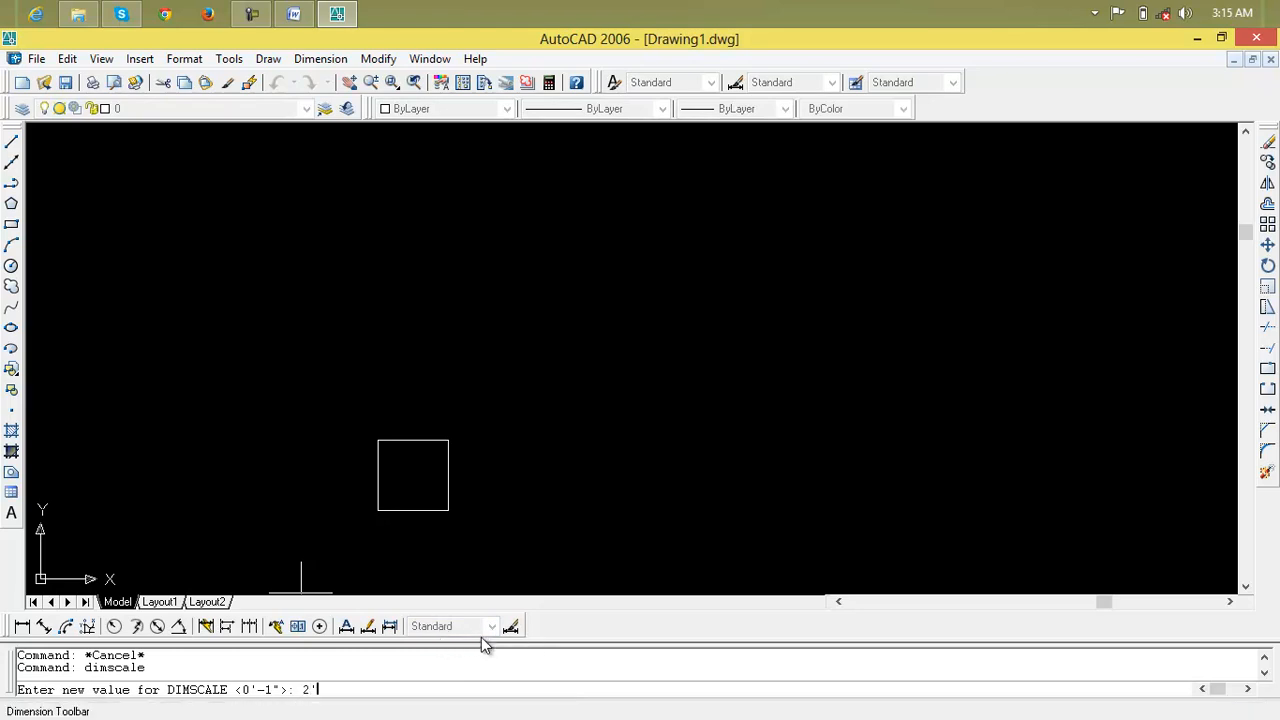
key("Return")
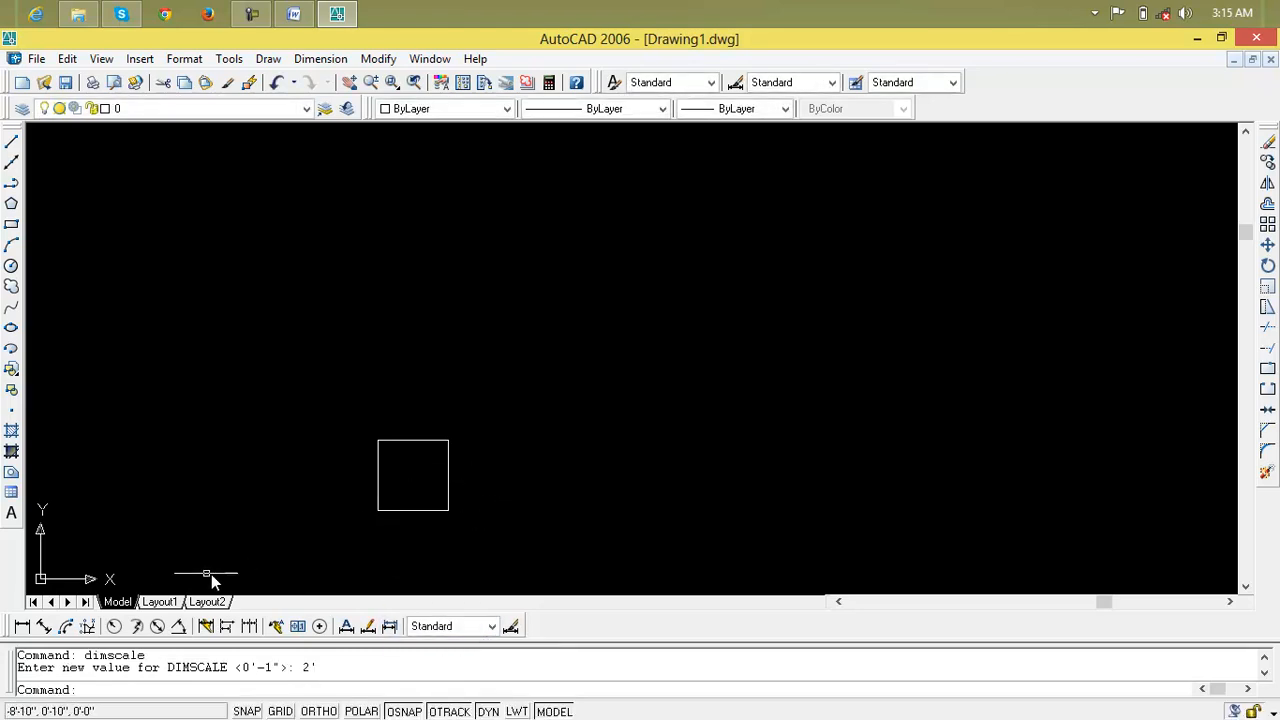
Add a vertical linear dimension to the square's left side, placed outside the square
left_click(24, 626)
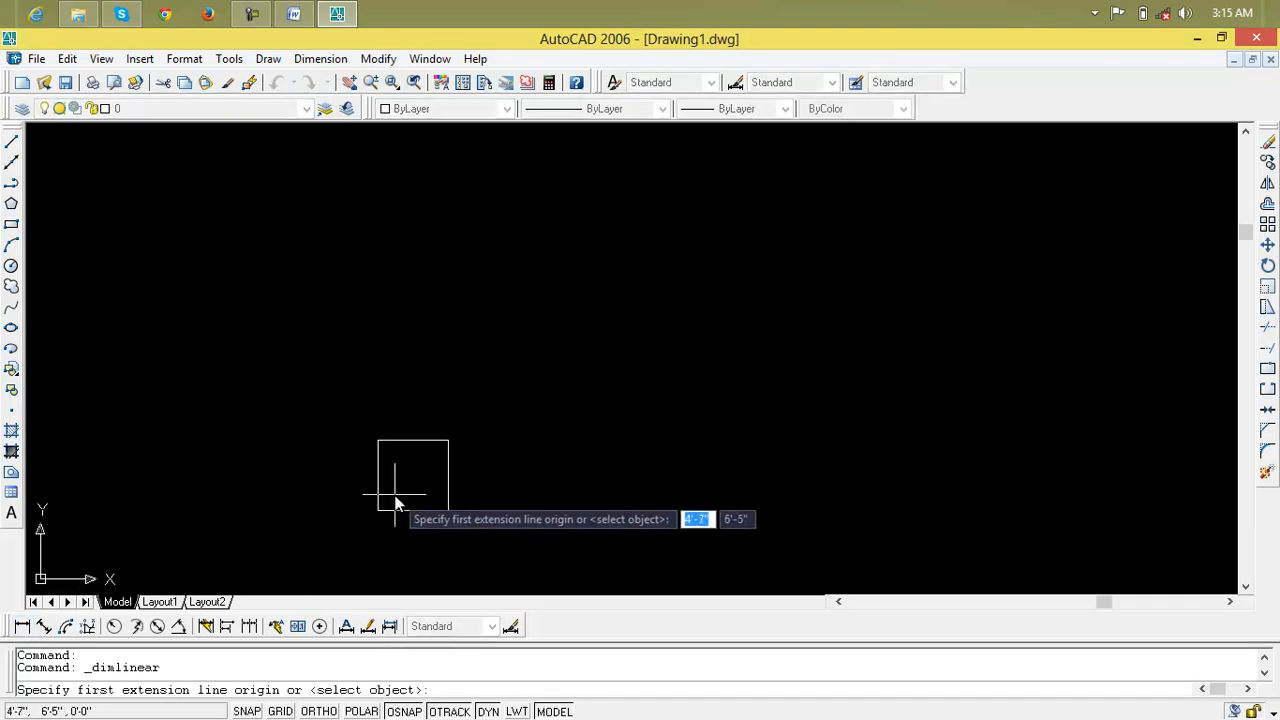
key("Return")
left_click(380, 495)
left_click(331, 487)
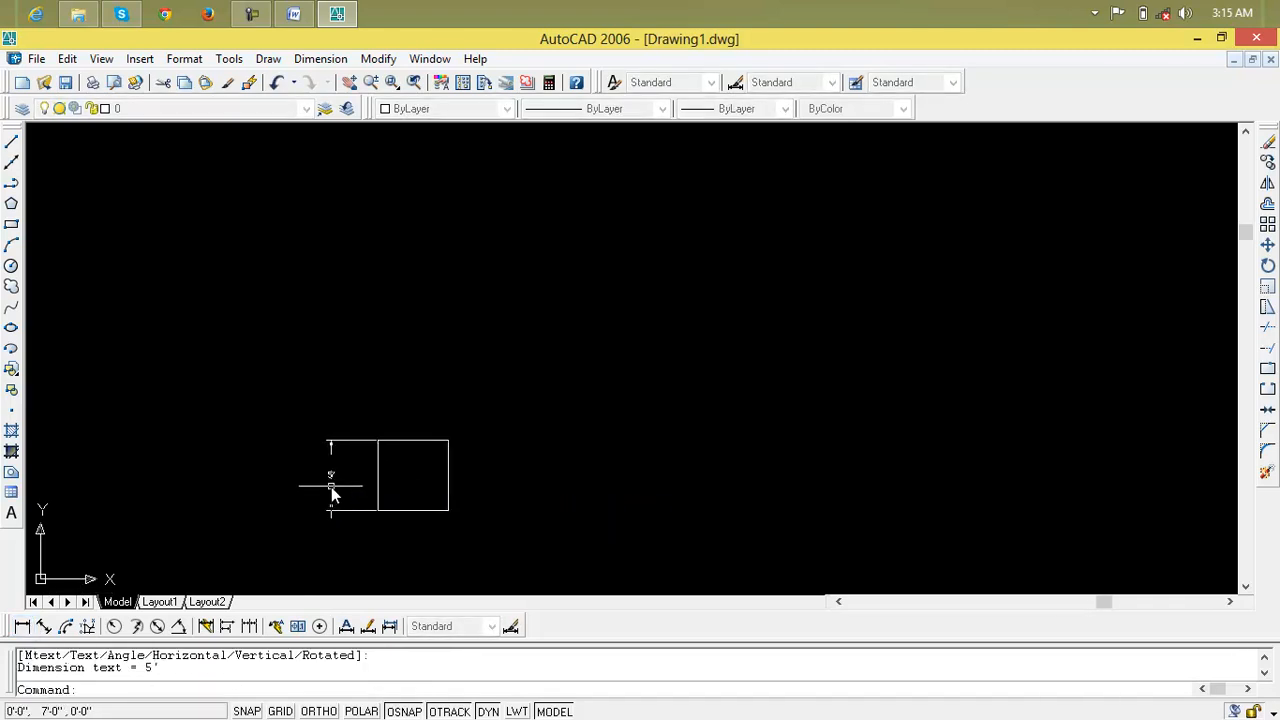
scroll(388, 493, "up", 3)
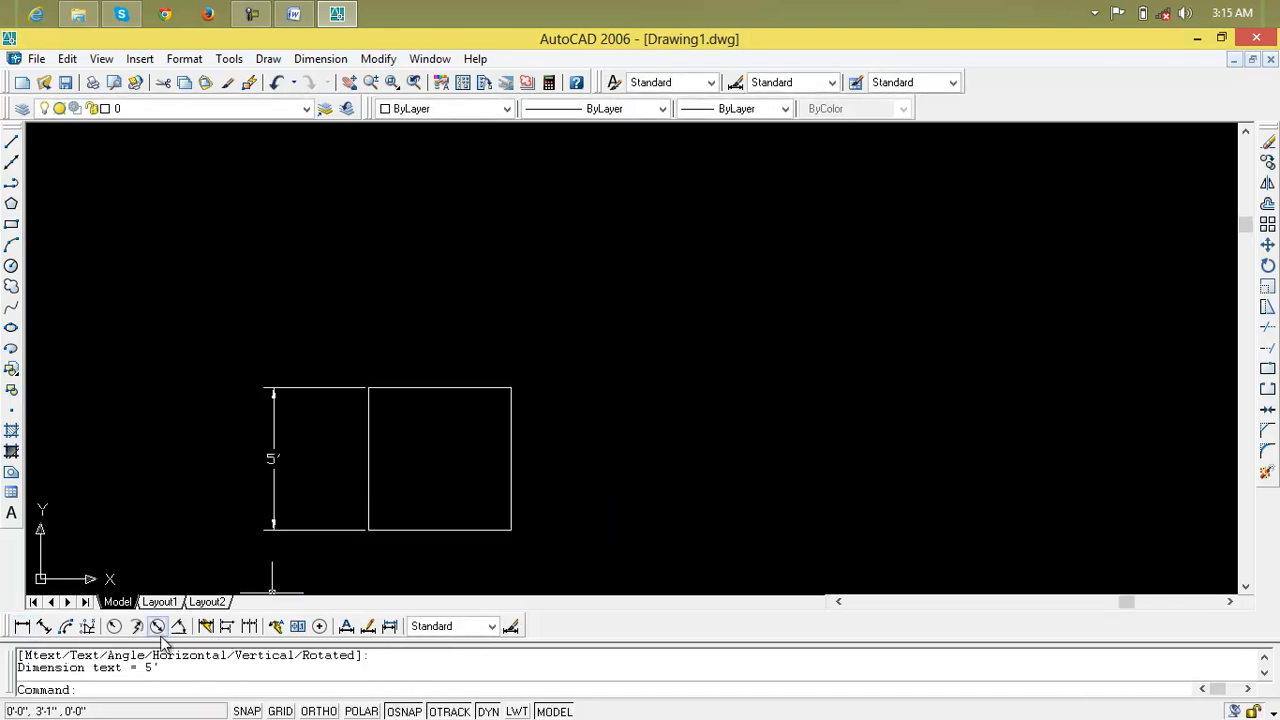
Add a horizontal linear dimension beneath the square's bottom side
left_click(23, 626)
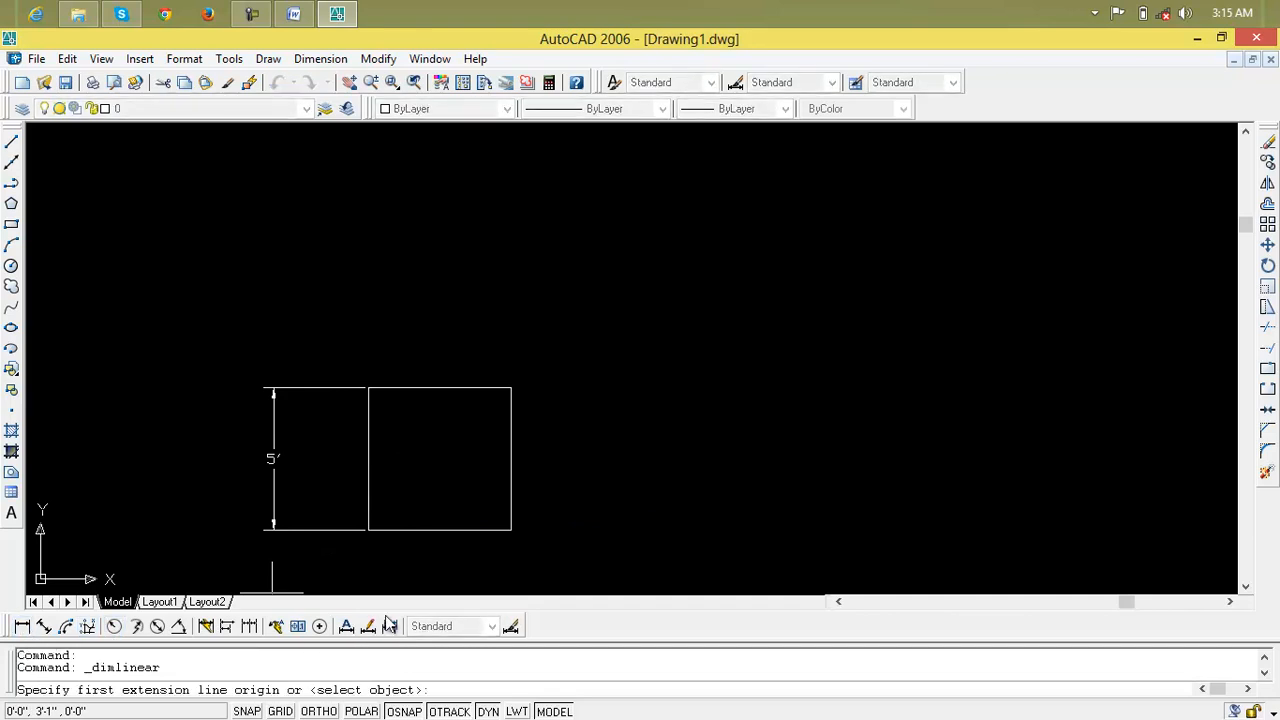
key("Return")
left_click(416, 532)
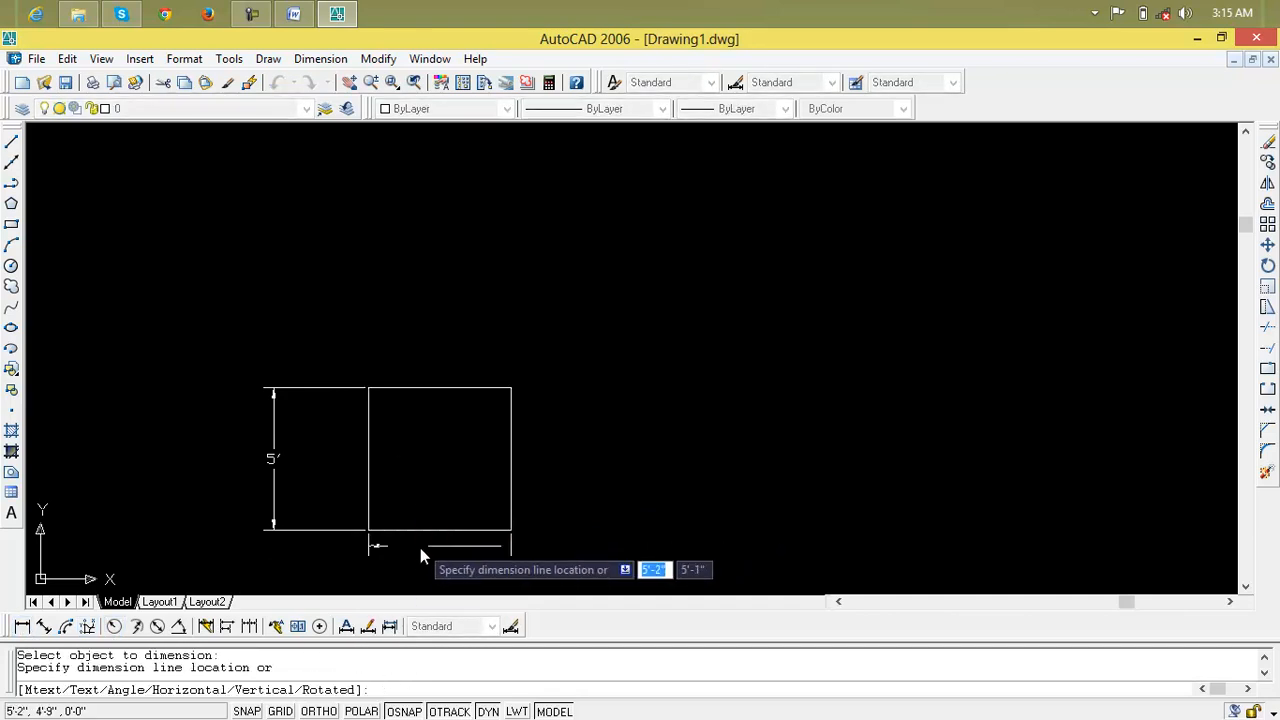
left_click(420, 564)
scroll(495, 570, "up", 6)
scroll(502, 563, "down", 6)
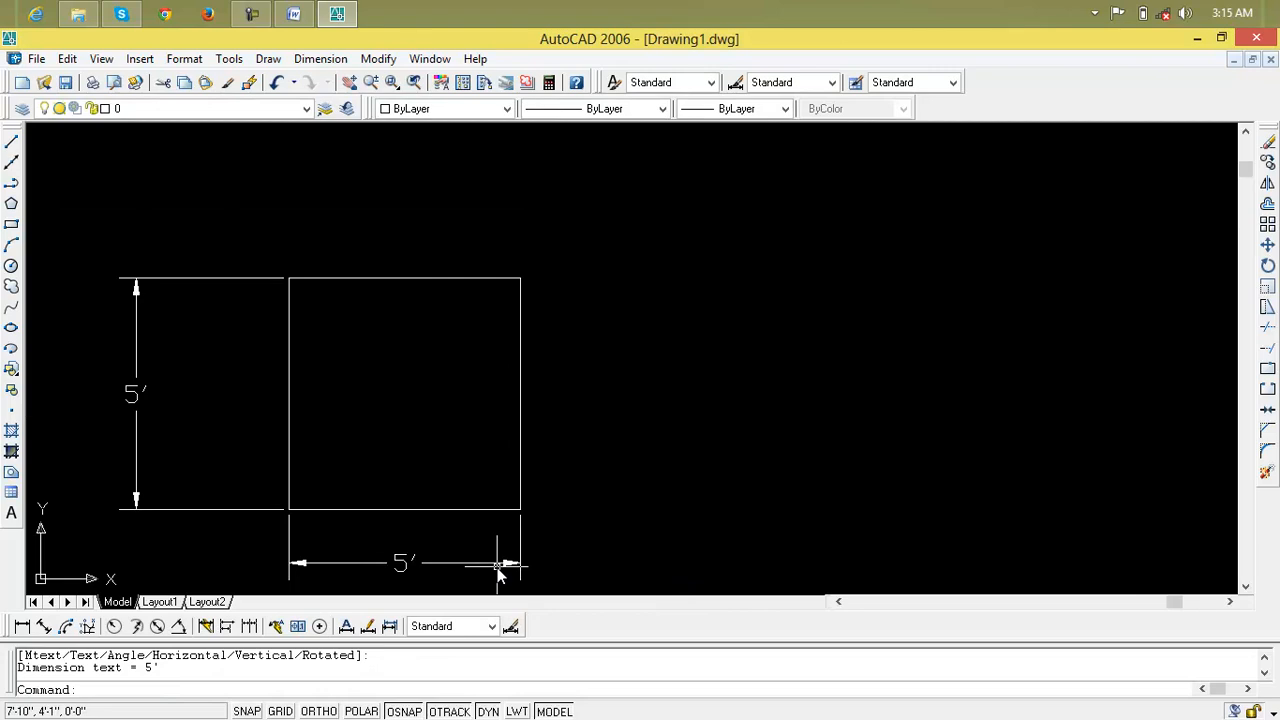
mouse_move(537, 523)
middle_mouse_down()
mouse_move(534, 486)
mouse_move(551, 509)
middle_mouse_up()
Erase the horizontal and vertical dimensions, leaving only the square
left_click(522, 537)
left_click(314, 552)
key("Delete")
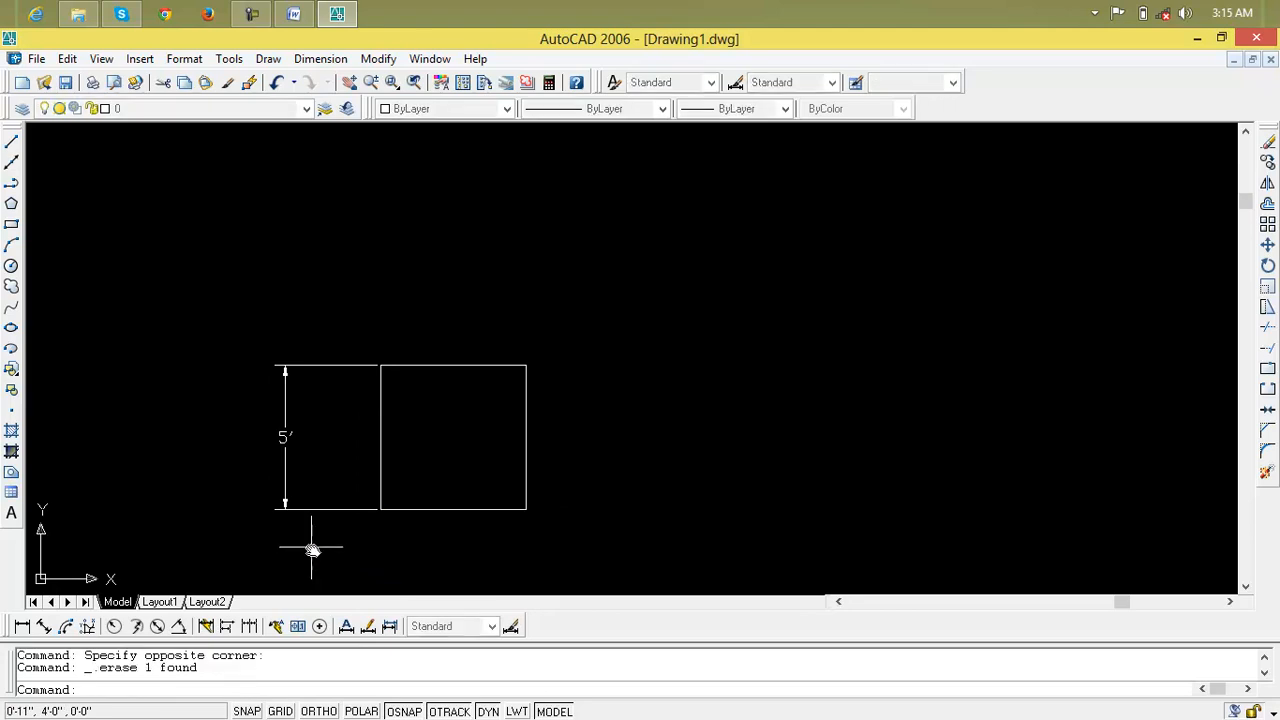
left_click(314, 330)
left_click(316, 577)
left_click(329, 538)
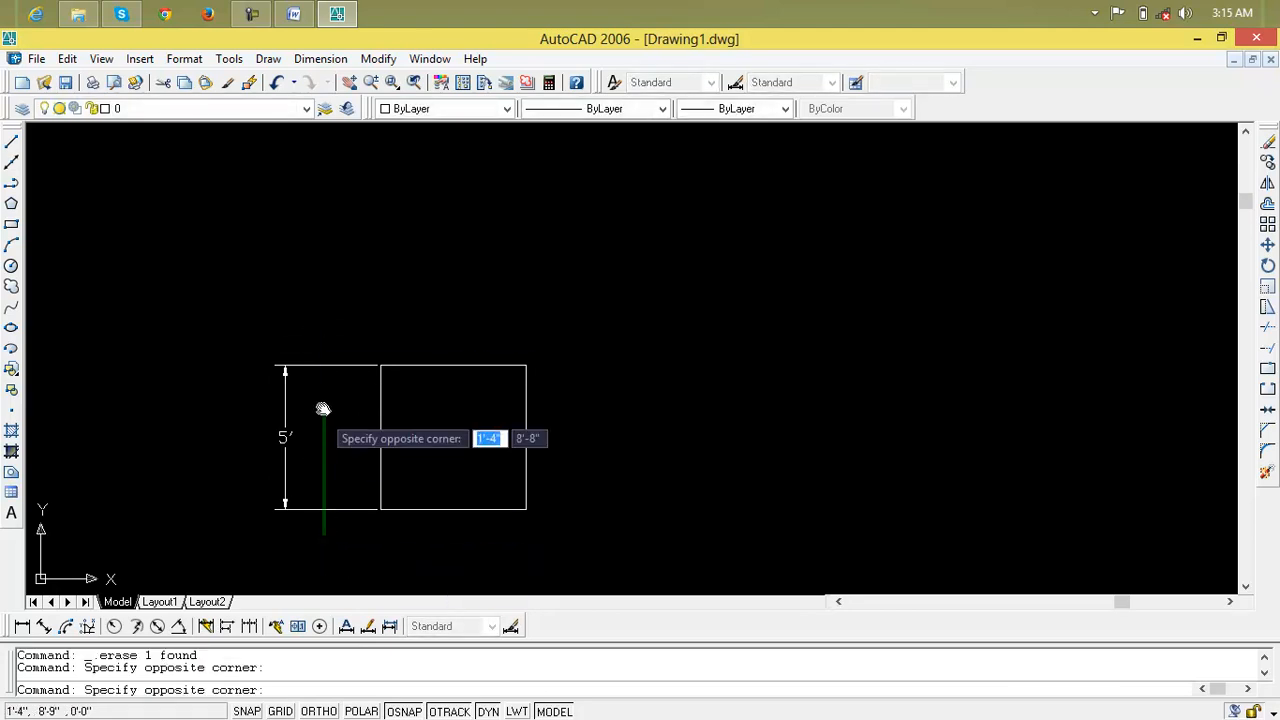
left_click(340, 357)
left_click(347, 335)
left_click(251, 543)
key("Delete")
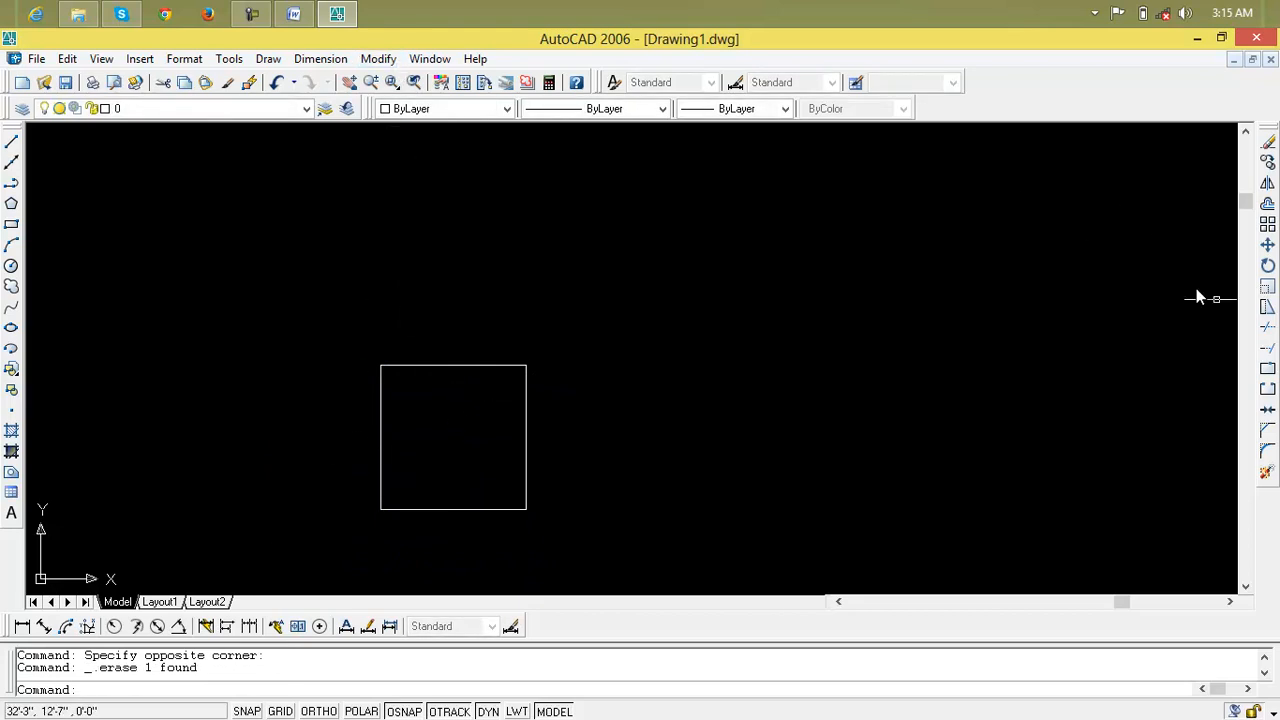
Preview a rectangular array of the square with 4 rows, 4 columns and 1" row and column offsets
left_click(1267, 225)
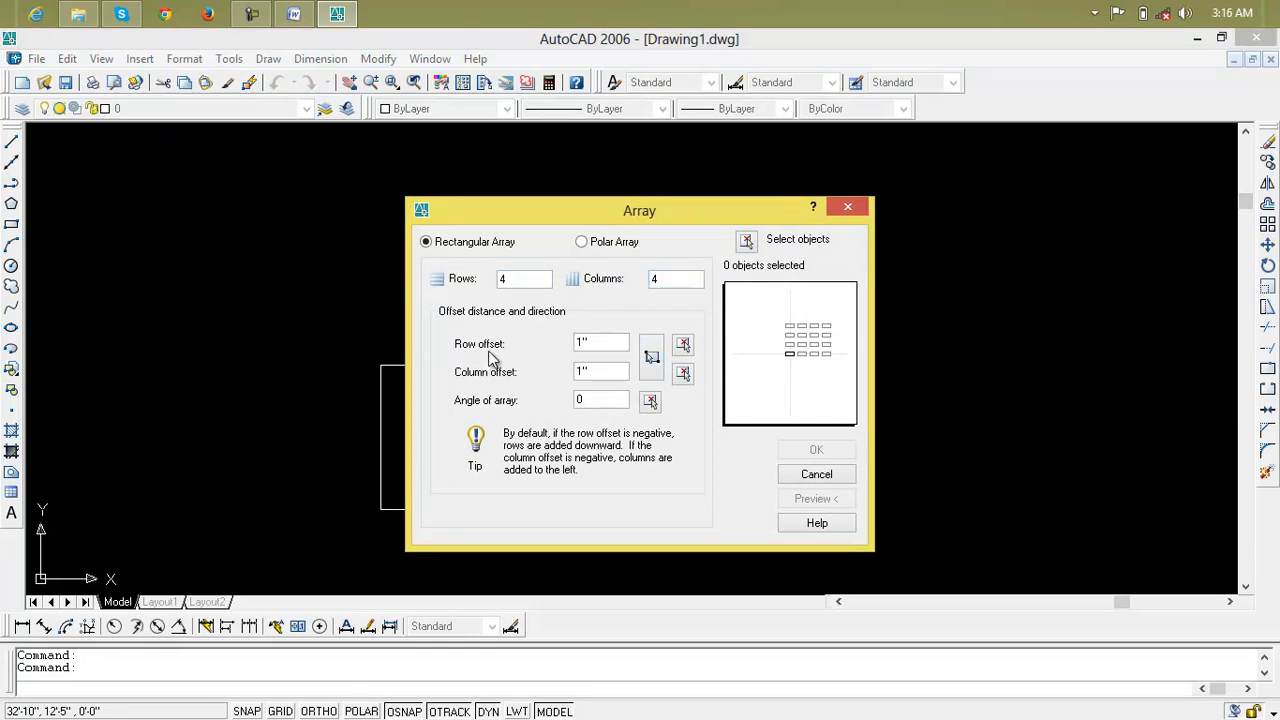
left_click_drag(601, 219, 700, 229)
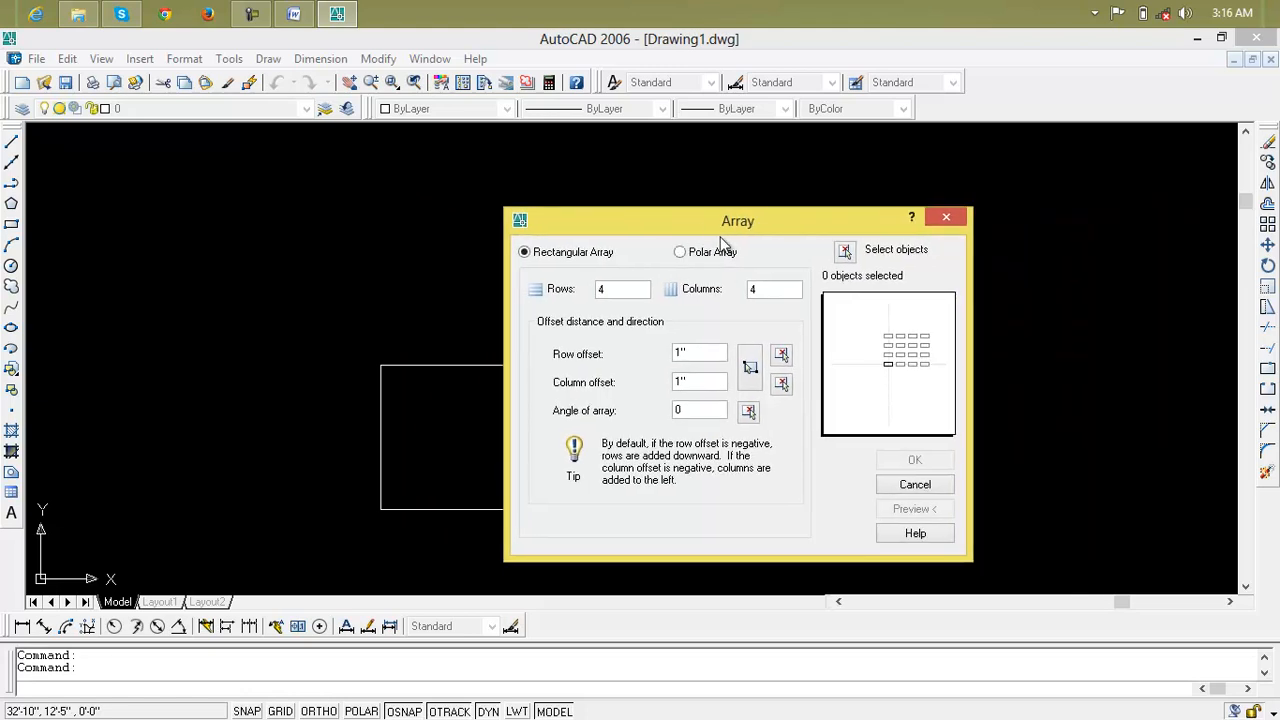
left_click(846, 251)
left_click(519, 364)
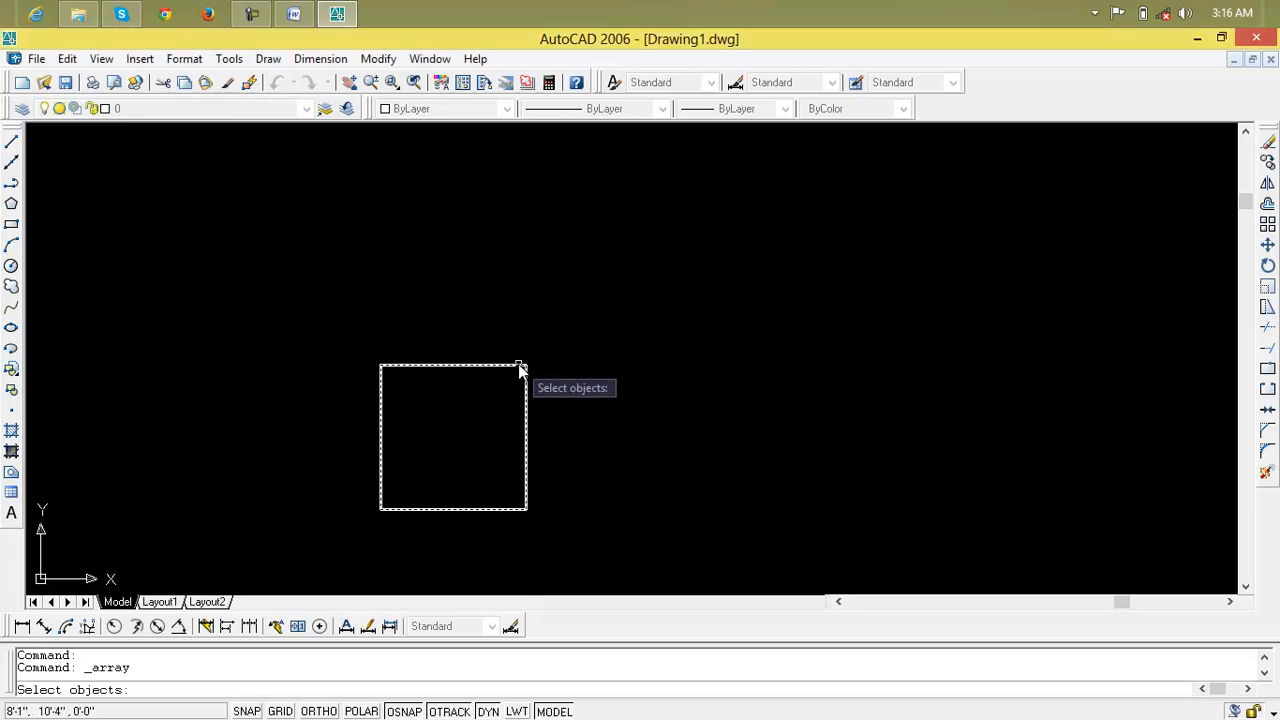
key("Return")
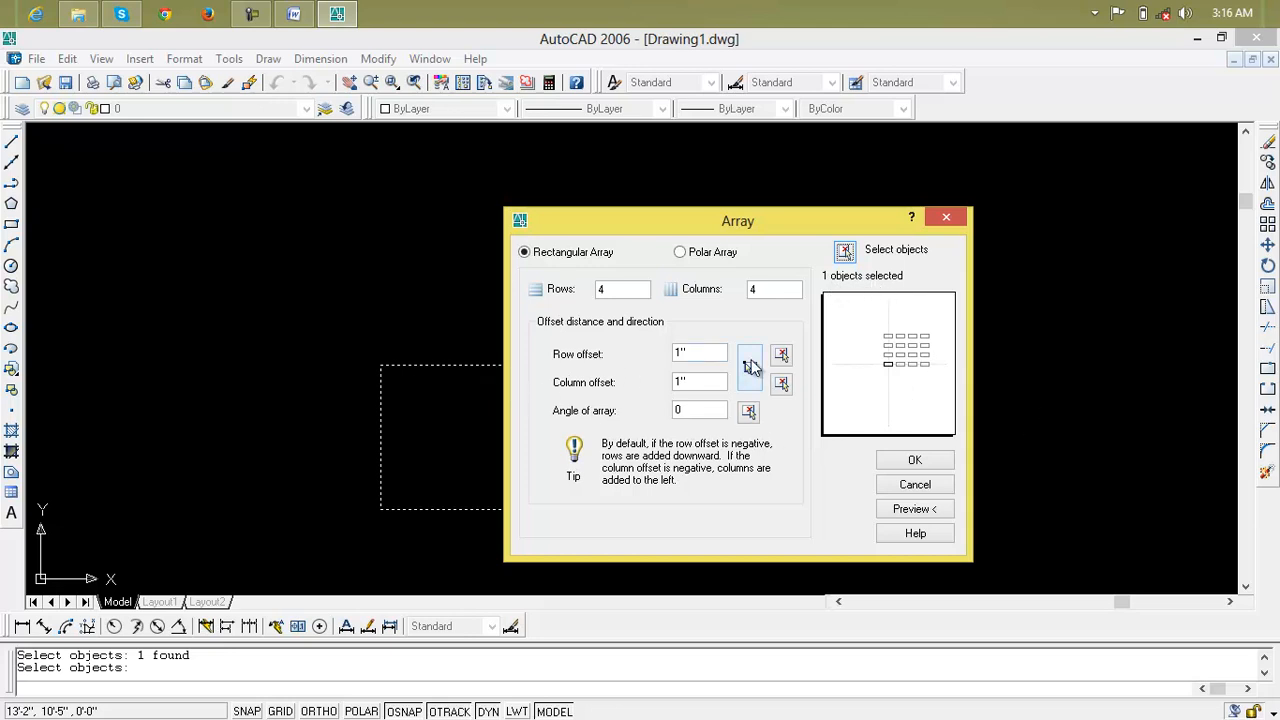
left_click_drag(782, 227, 974, 182)
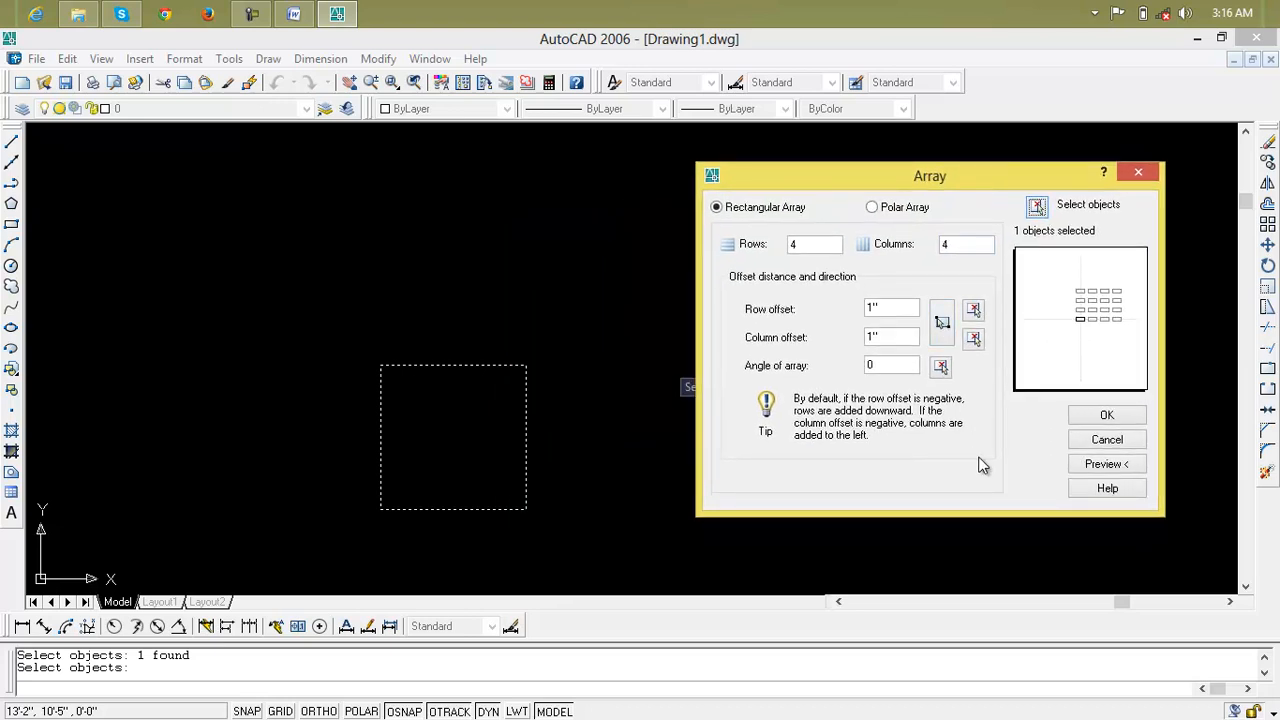
left_click(1118, 466)
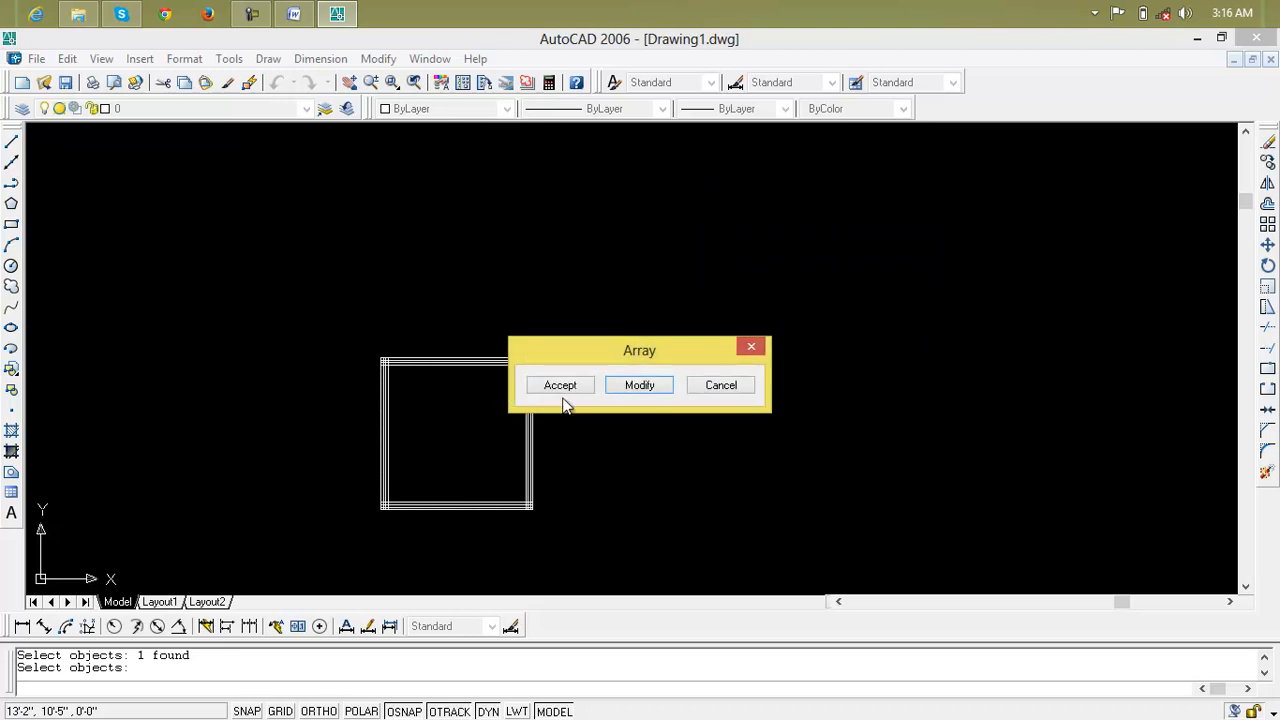
left_click_drag(597, 352, 694, 325)
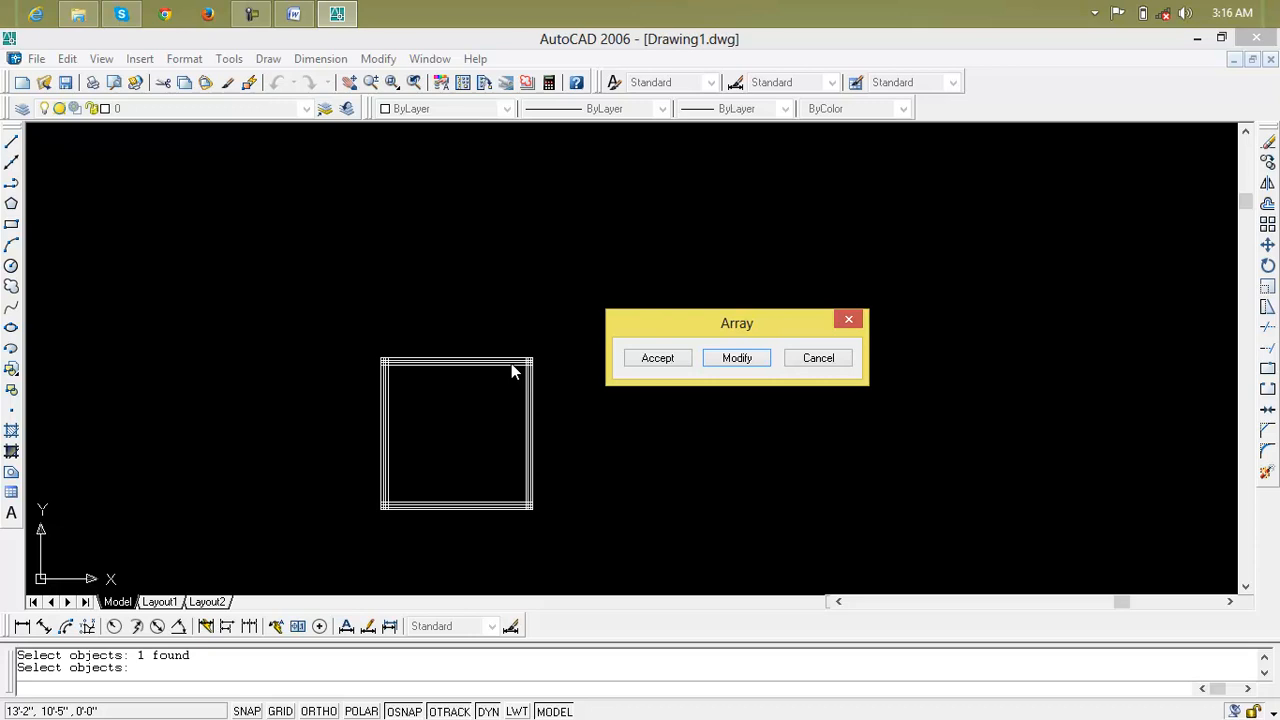
left_click(716, 359)
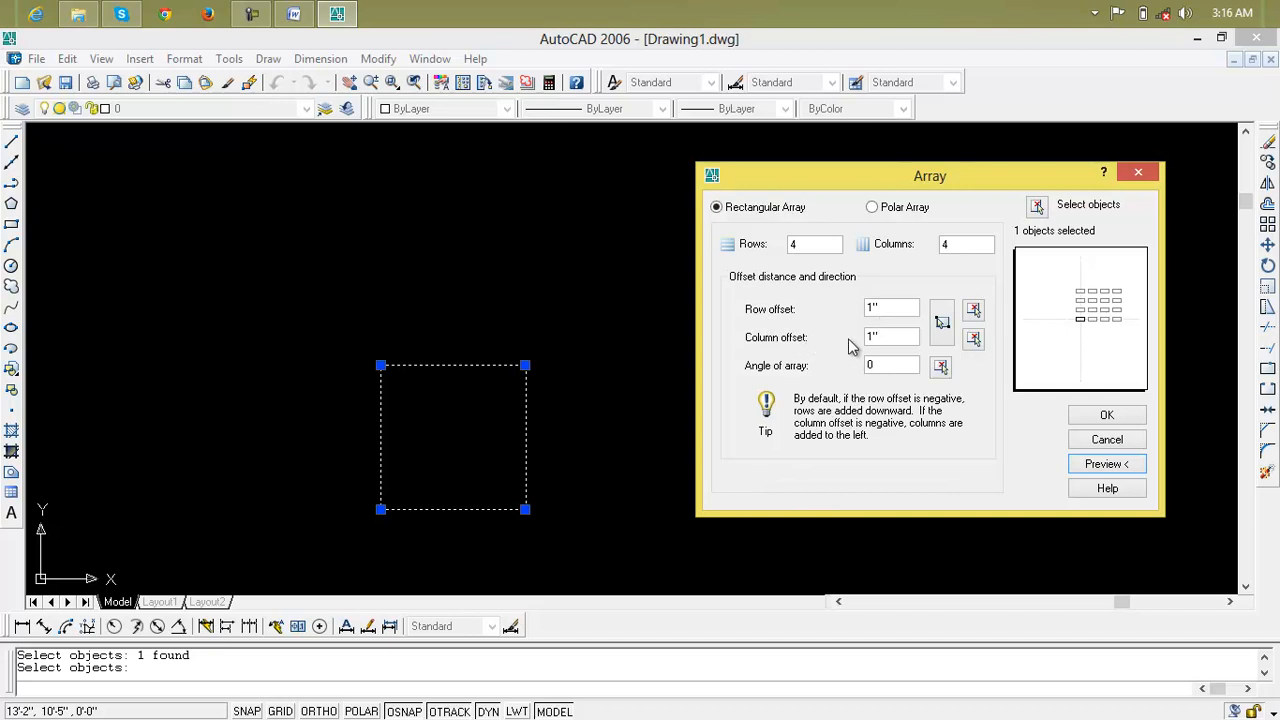
Set the array's row offset to 5, preview it, and cancel the array
double_click(886, 308)
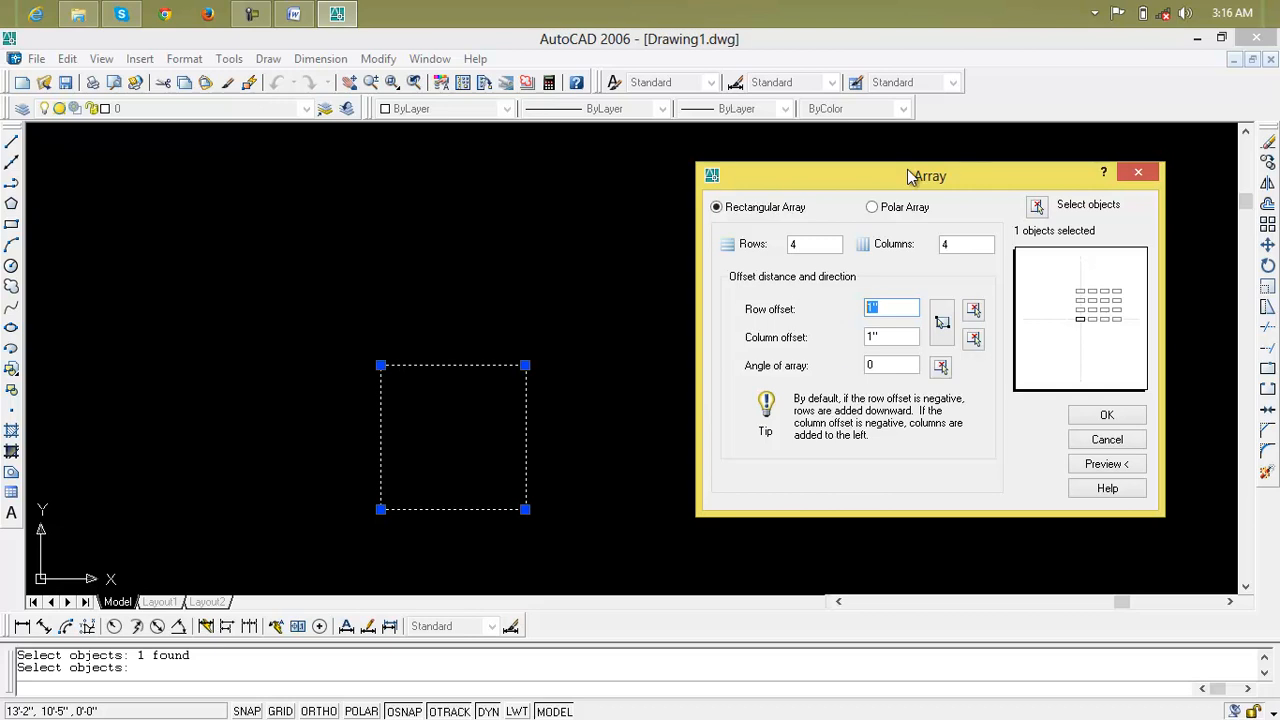
left_click_drag(908, 172, 897, 208)
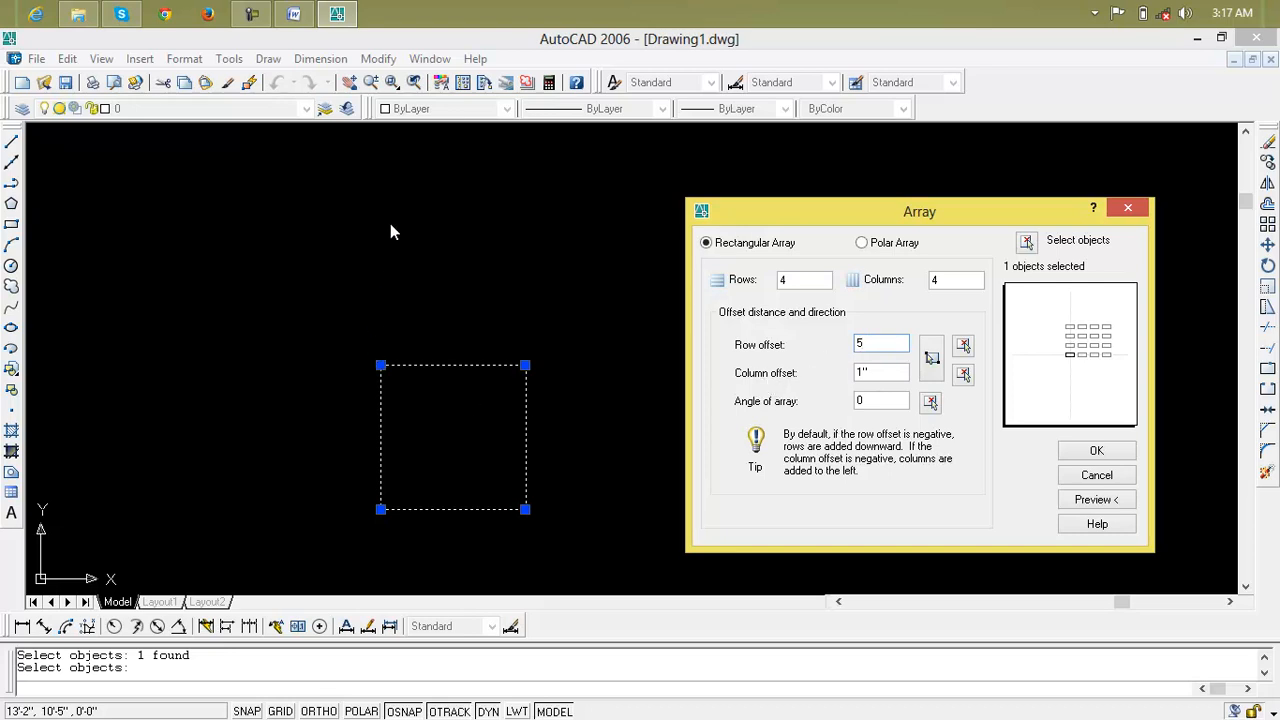
left_click(1096, 500)
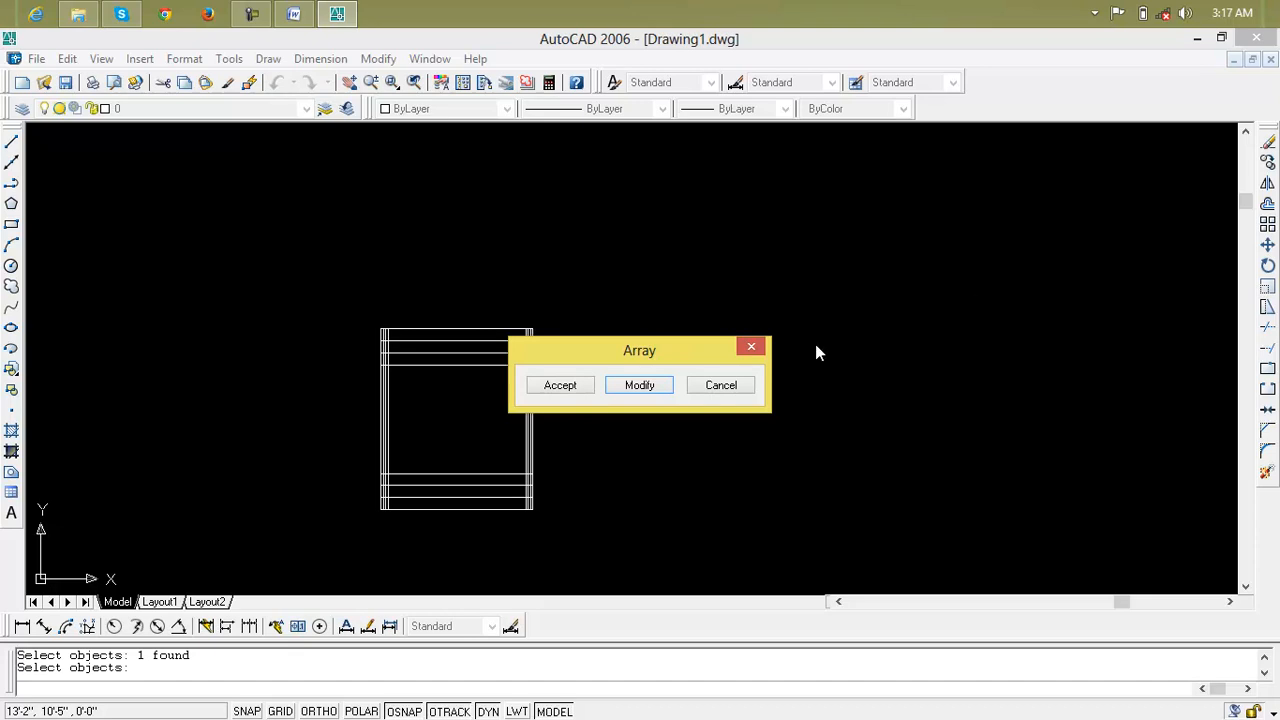
left_click(716, 386)
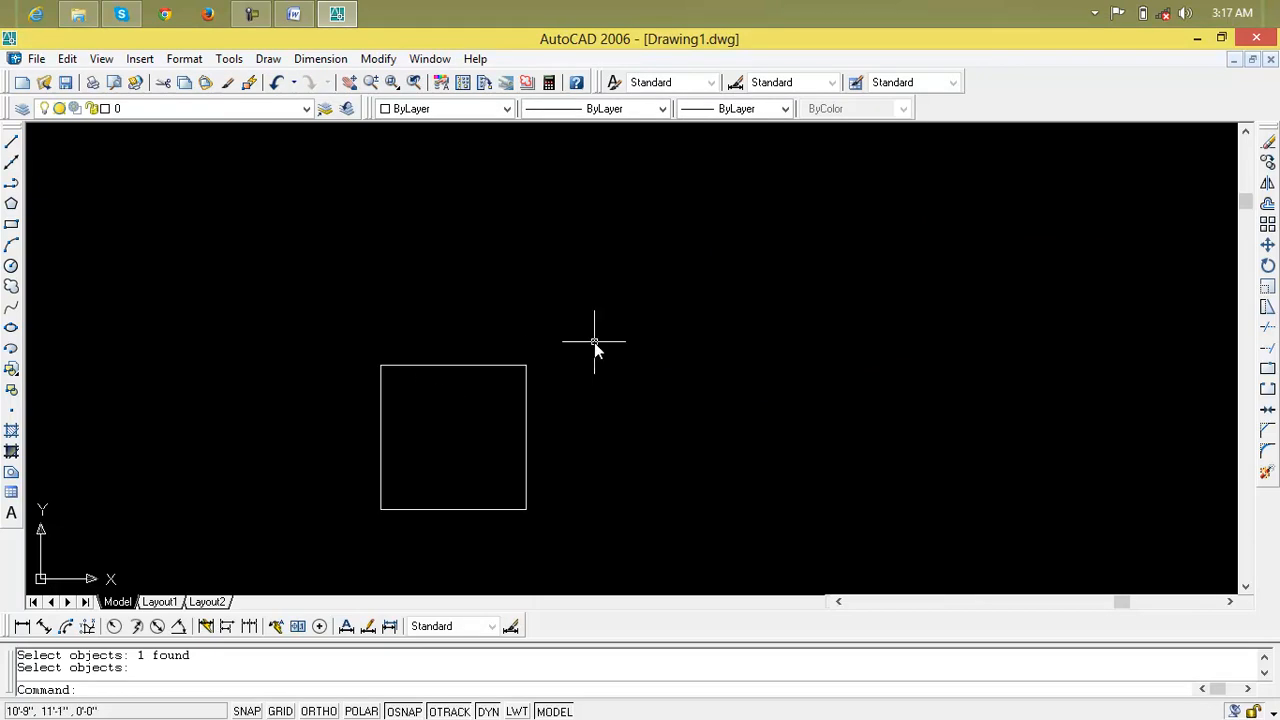
key("Escape")
key("Escape")
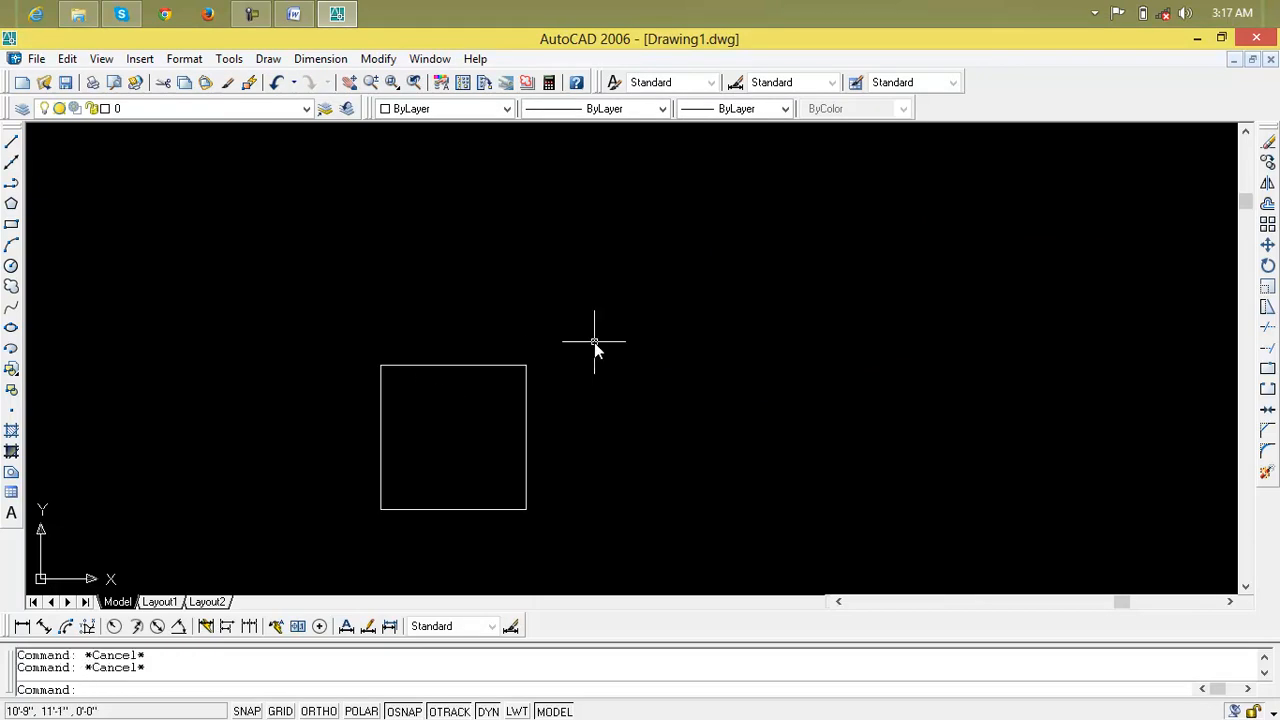
Copy the square 5' straight up, using its lower-left corner as the base point
type("cp")
key("Return")
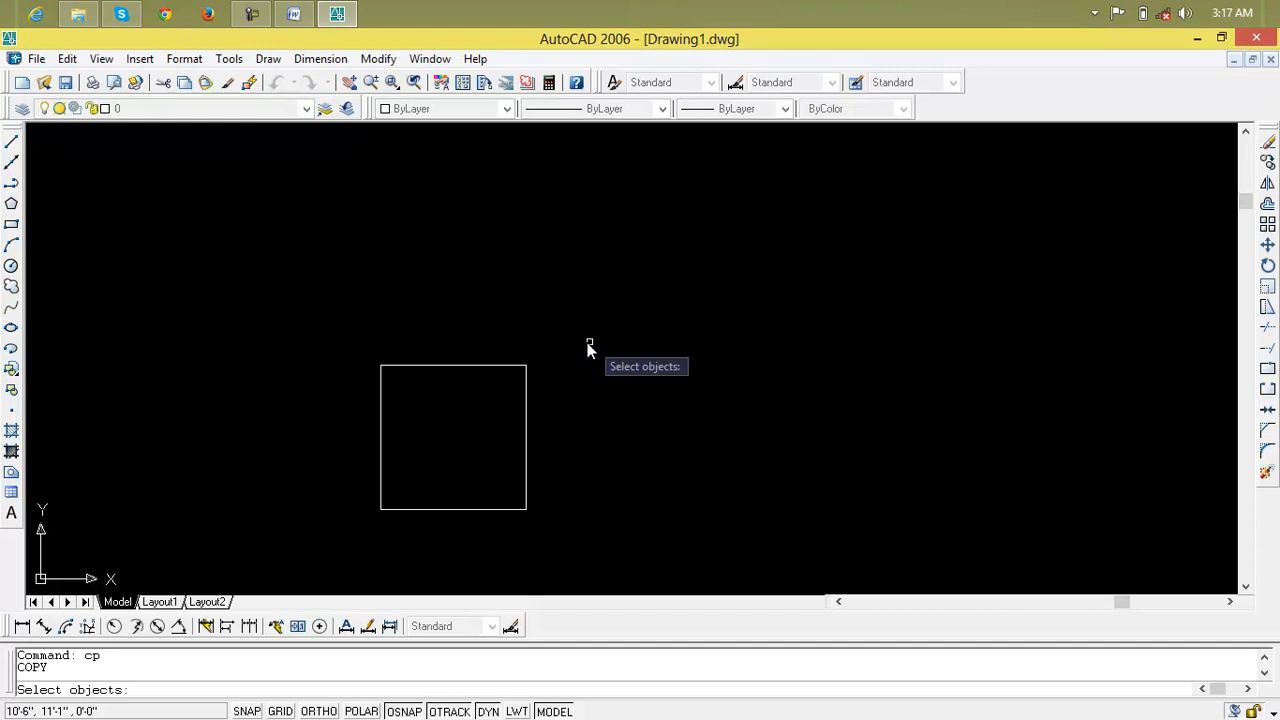
left_click(525, 386)
key("Return")
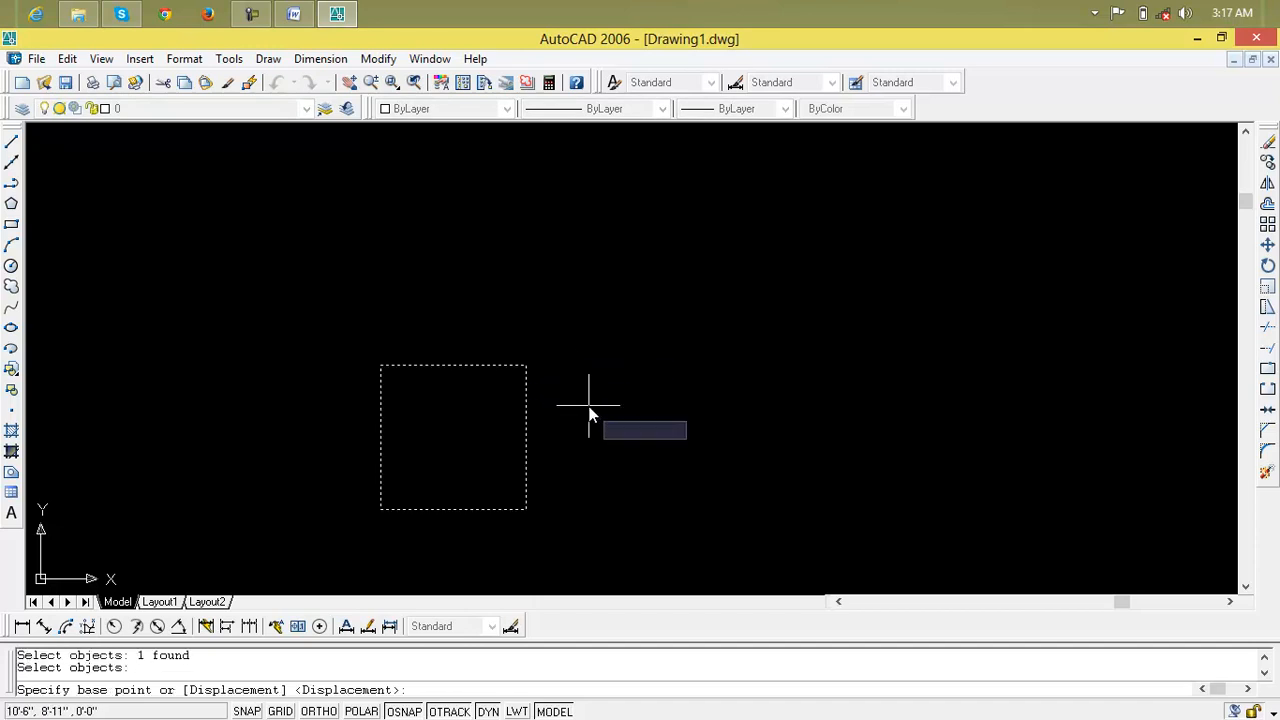
left_click(380, 517)
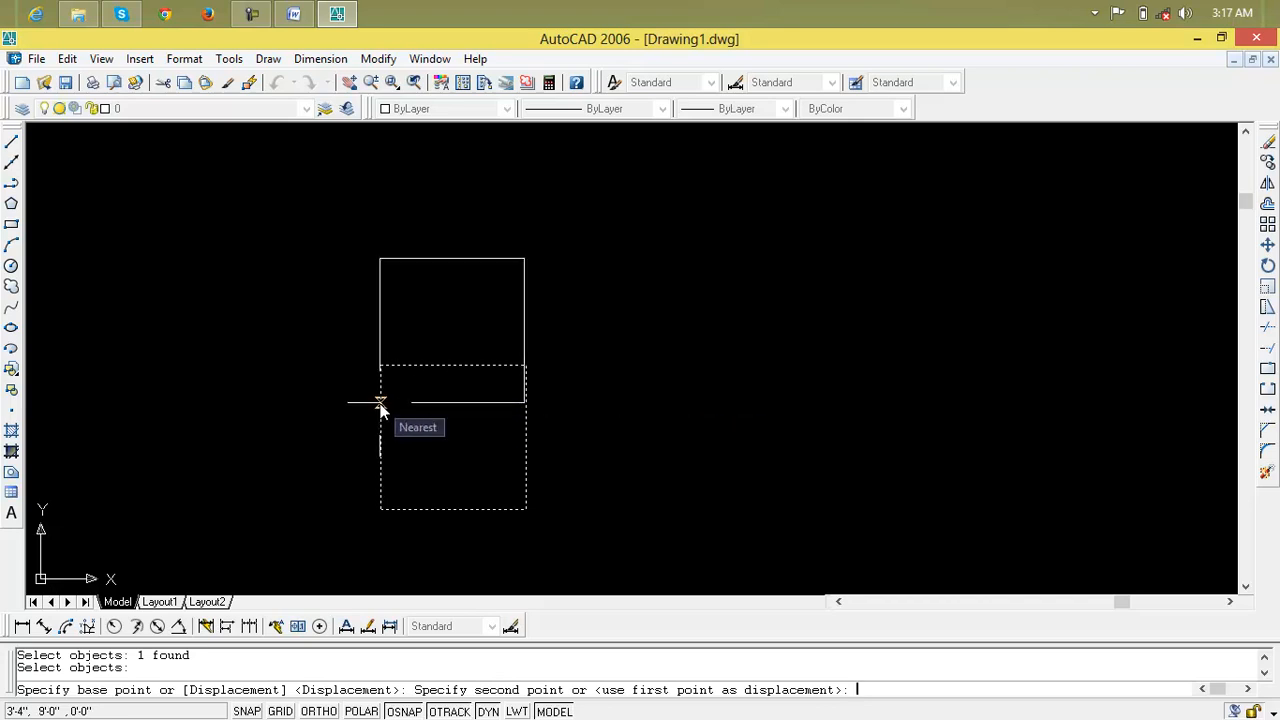
type("5")
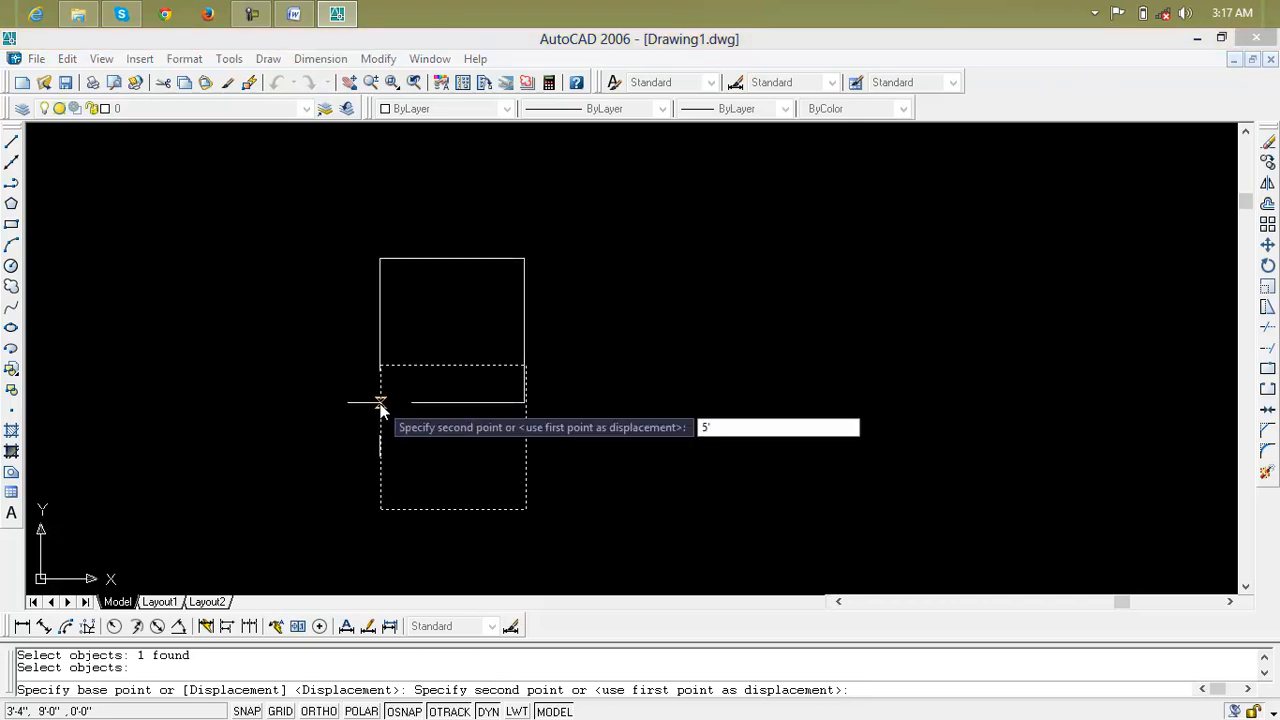
type("'")
key("Return")
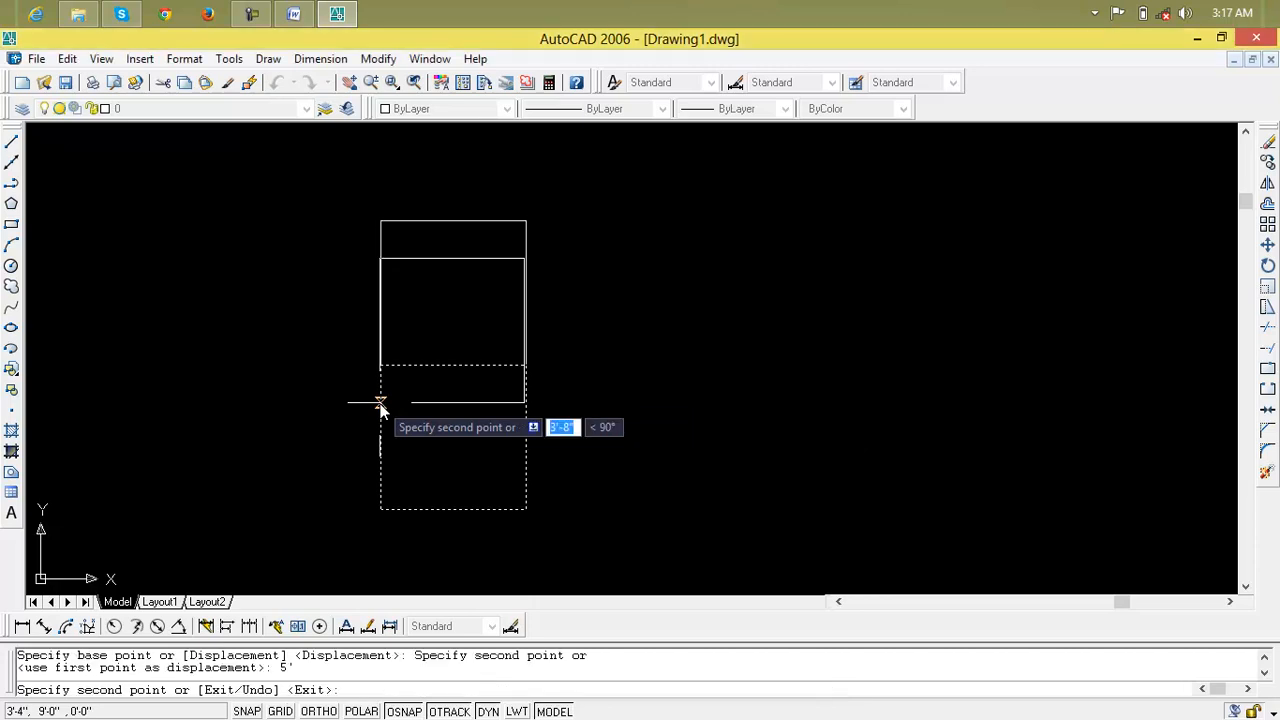
key("Escape")
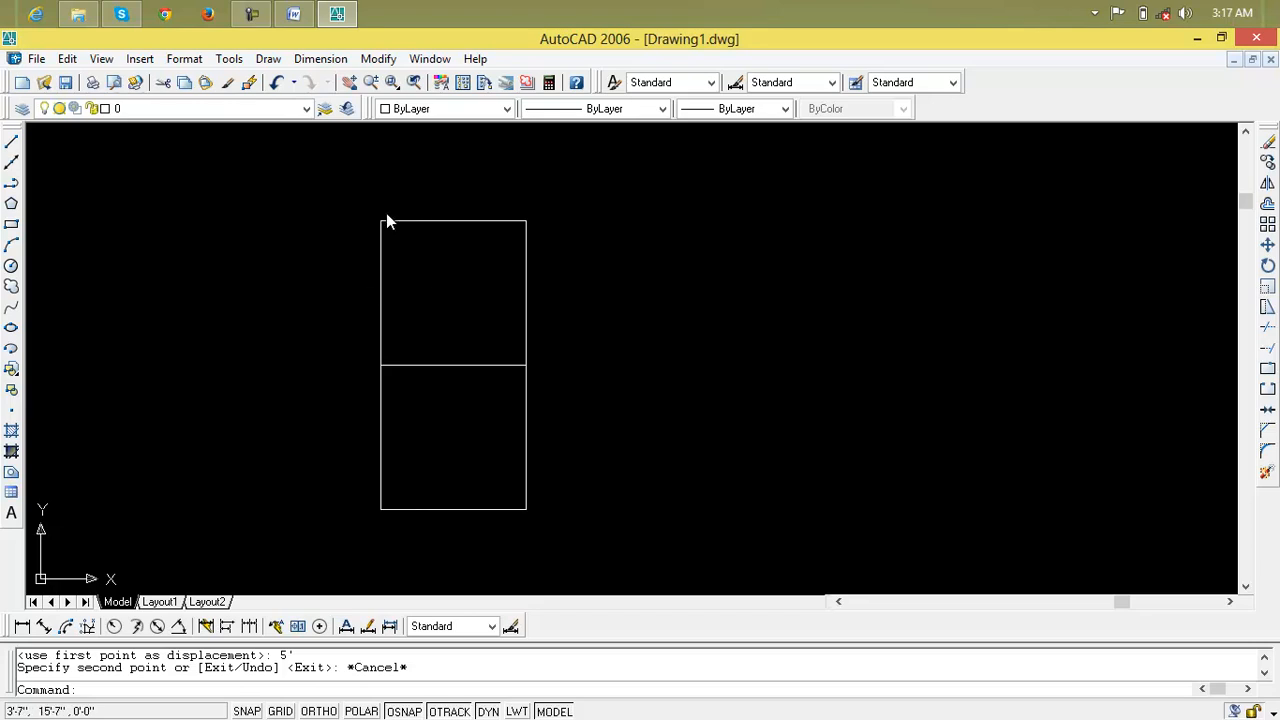
Erase the upper copy of the square
left_click(617, 285)
left_click(335, 290)
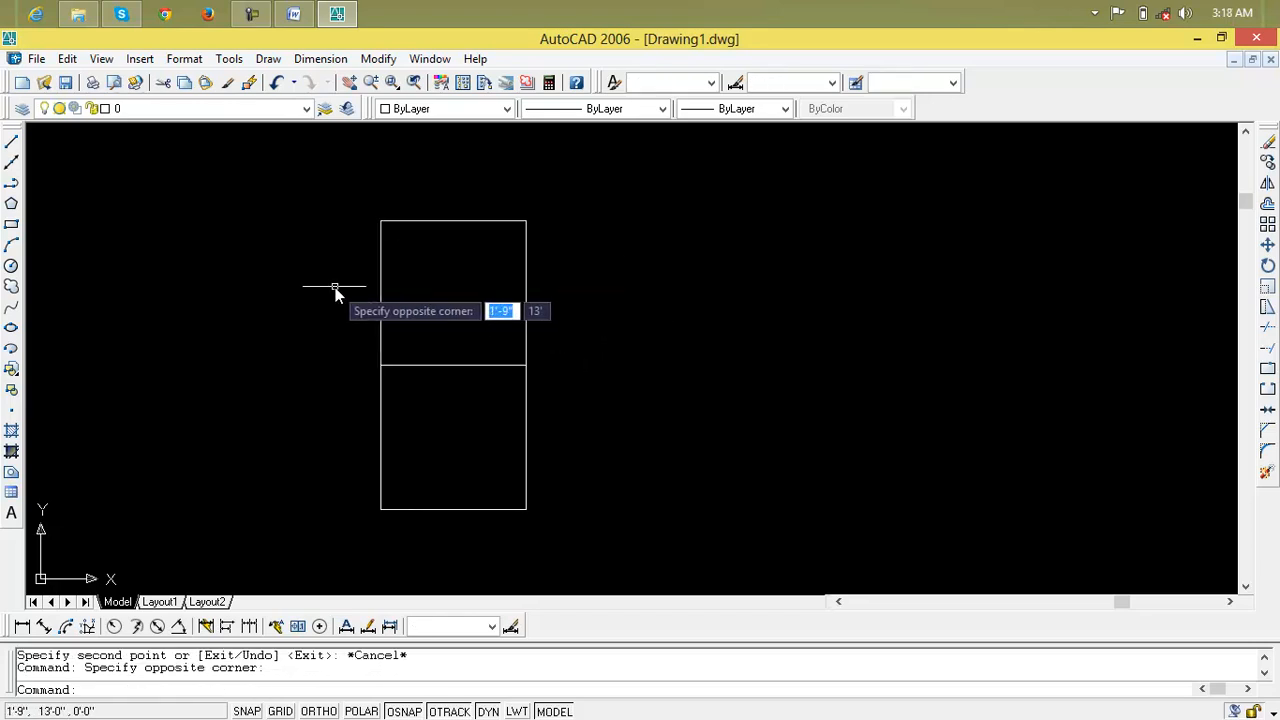
key("Delete")
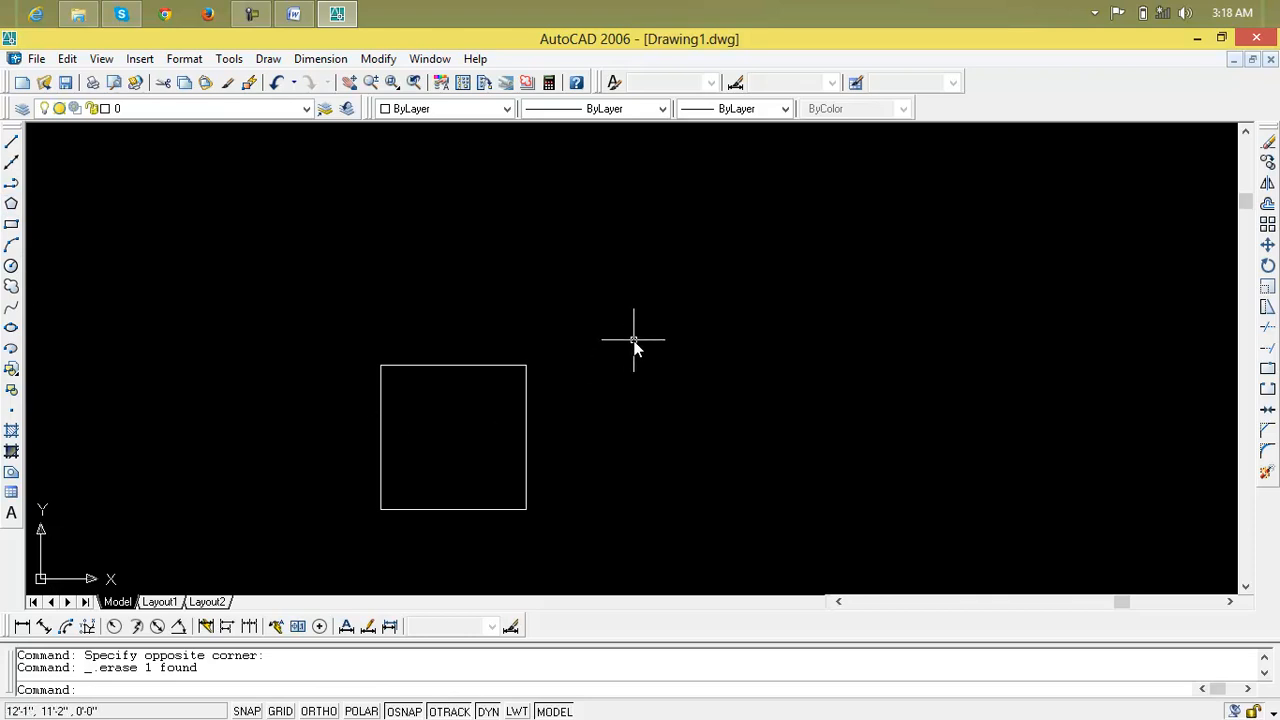
Start the Array command and choose the square as the object to array
type("x")
key("Escape")
type("ar")
key("Return")
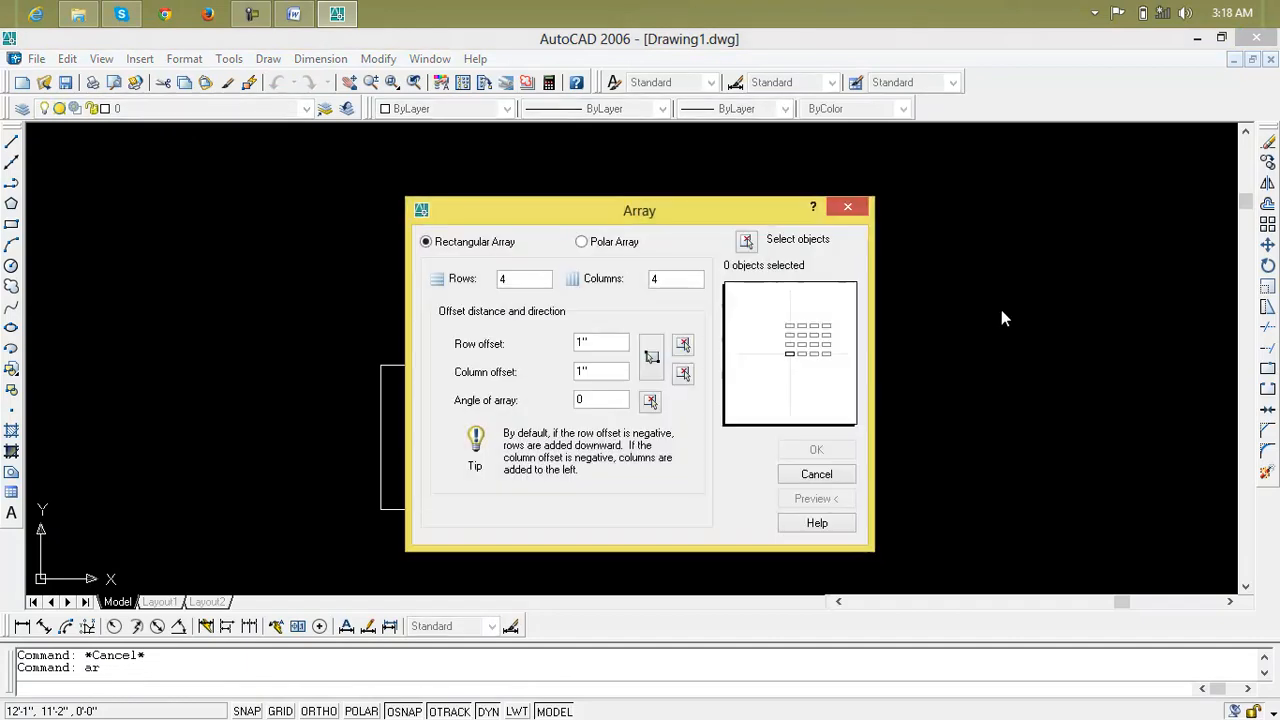
left_click(747, 241)
left_click(405, 366)
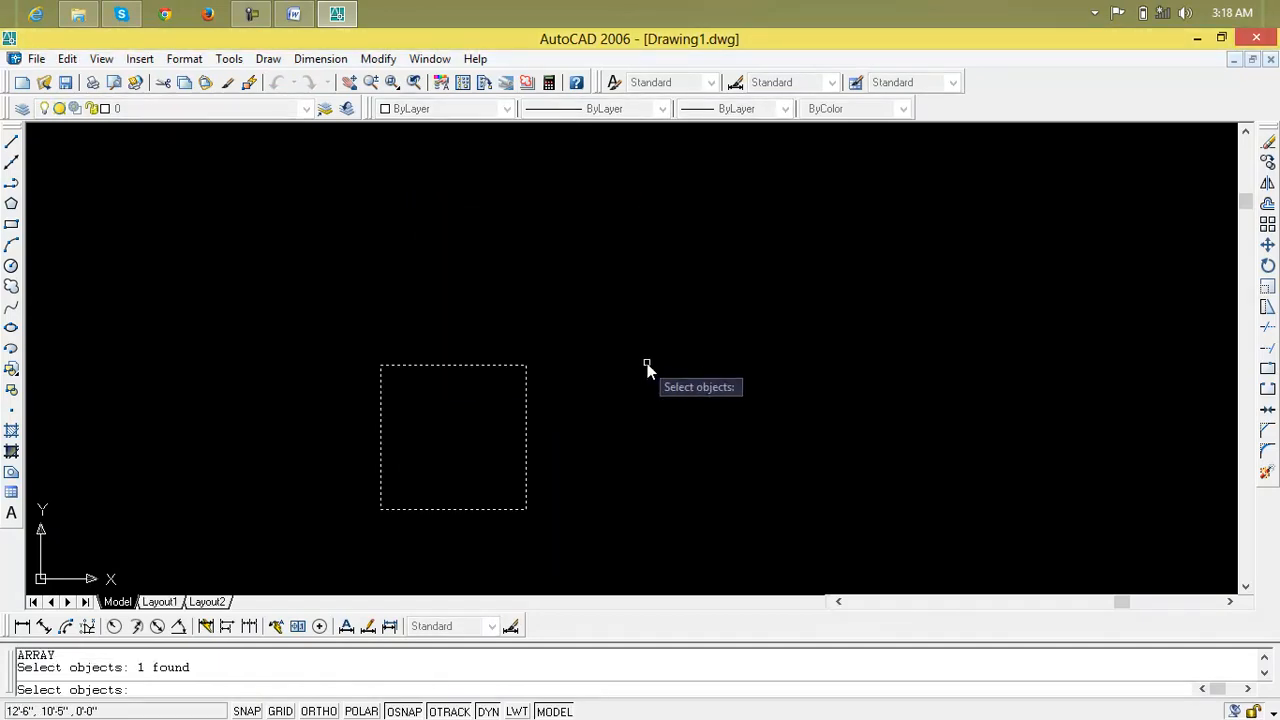
key("Return")
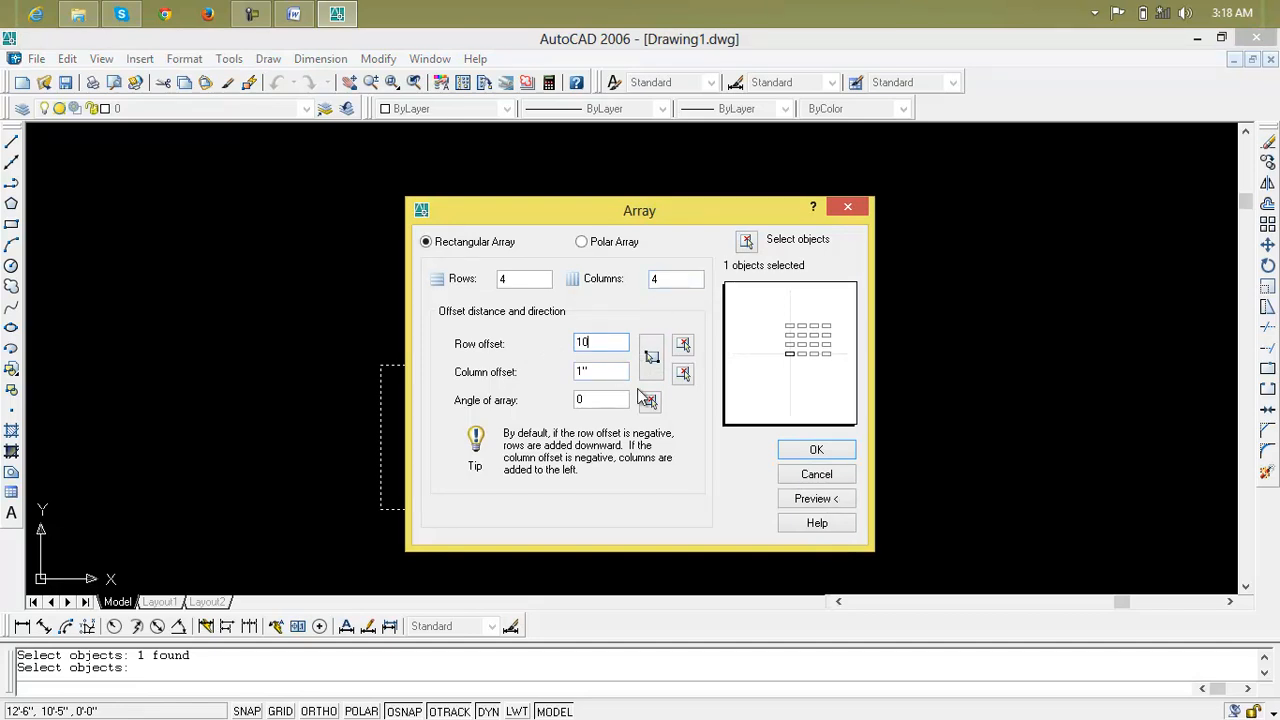
Set both the row and column offsets to 5', preview the 4-by-4 array, and return to its settings
double_click(583, 372)
key("BackSpace")
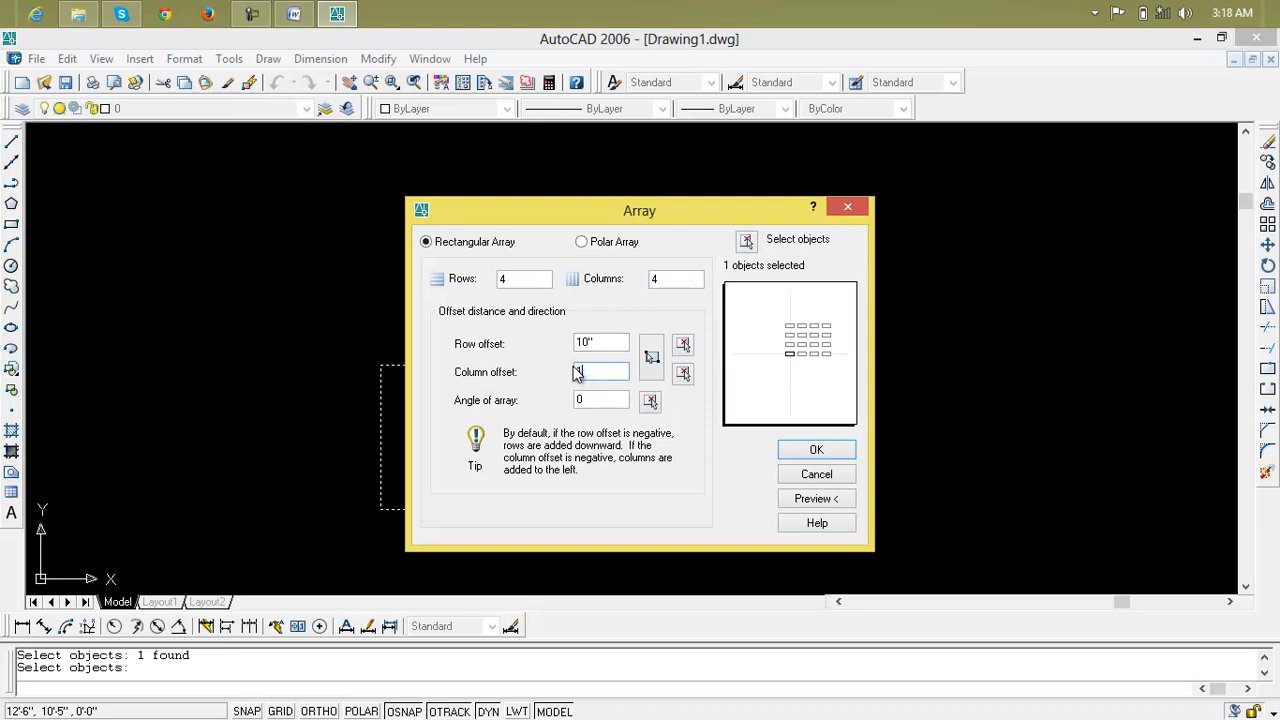
type("10")
left_click_drag(606, 342, 527, 341)
type("5'")
left_click_drag(612, 372, 546, 380)
type("5")
type("'")
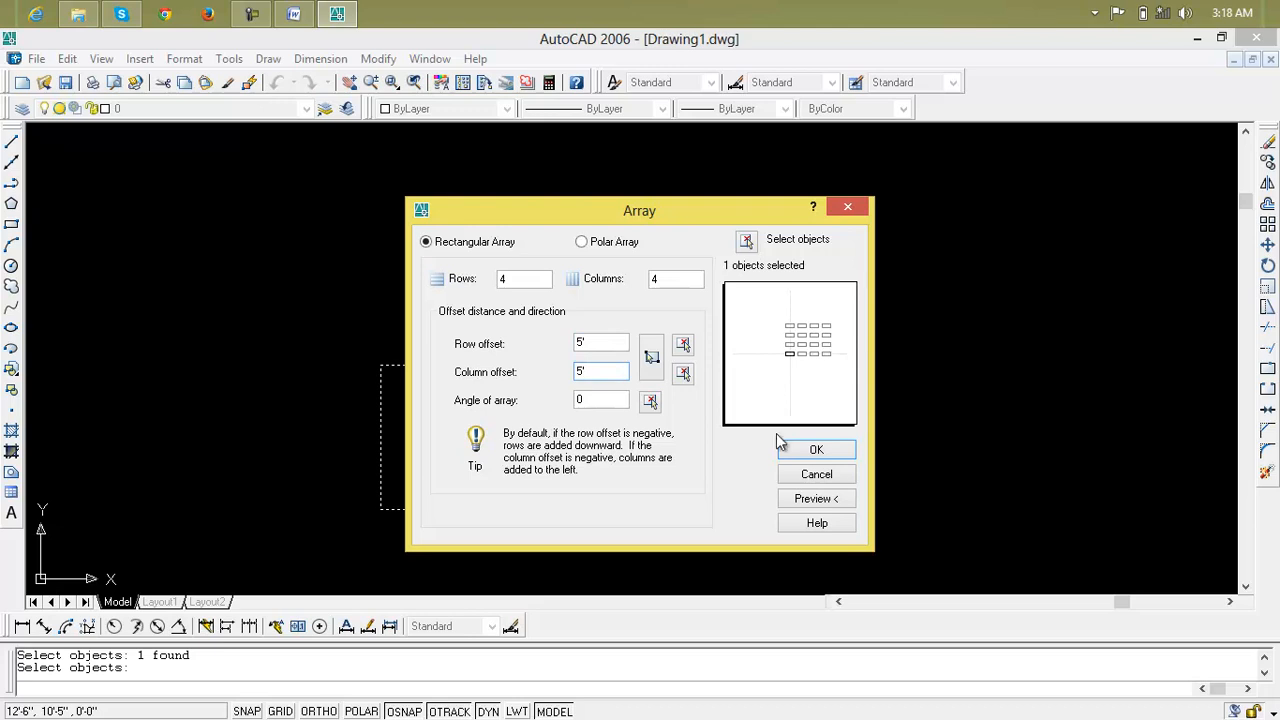
left_click(815, 499)
left_click_drag(661, 354, 247, 358)
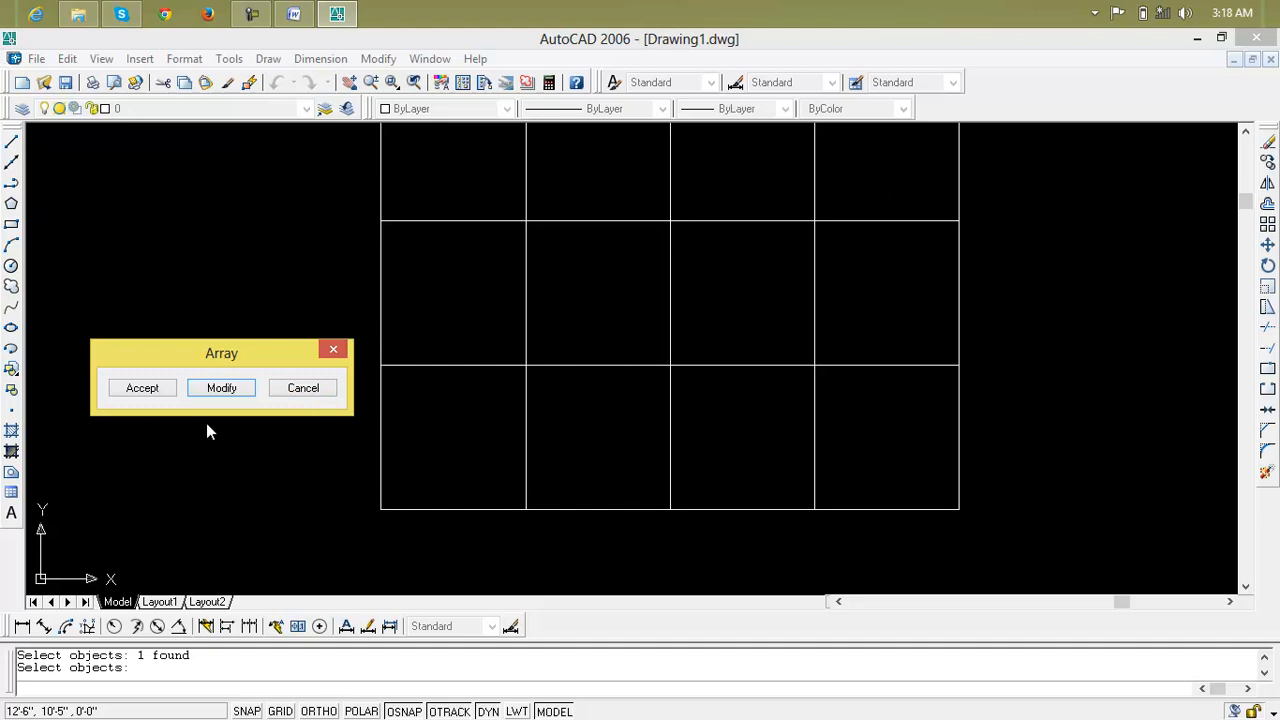
left_click(221, 388)
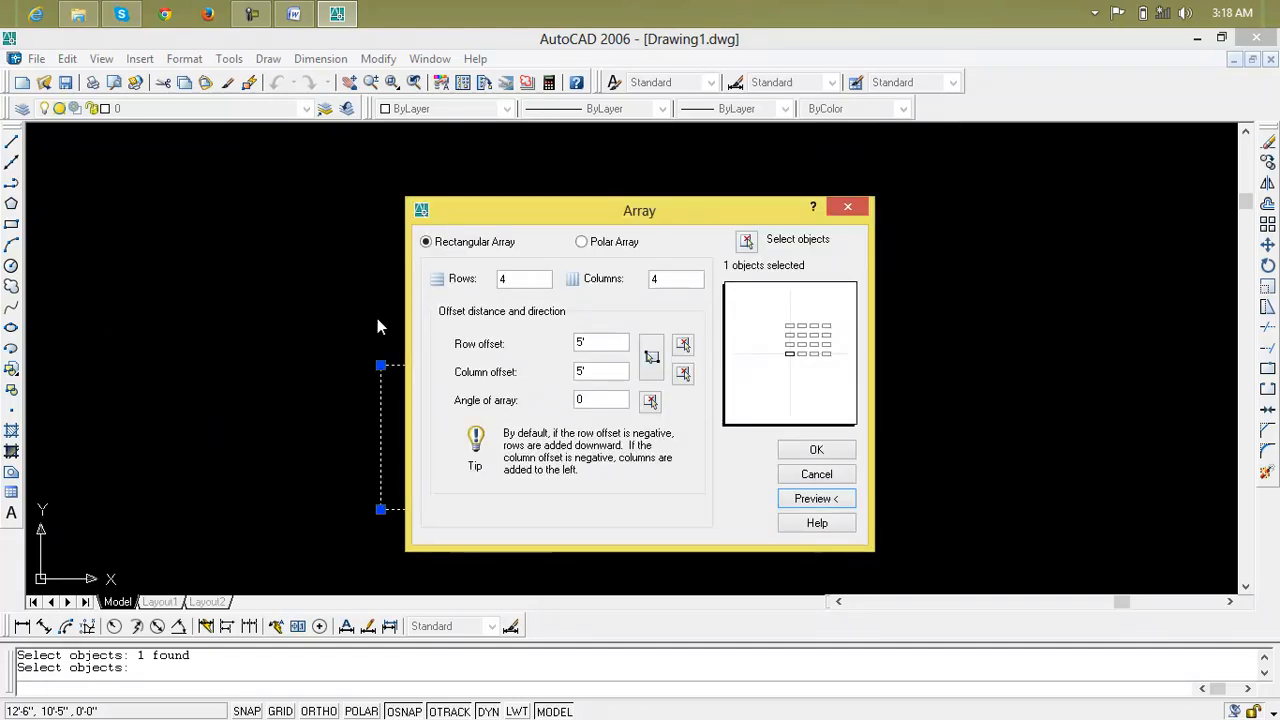
Change the row and column offsets to 8', preview the rectangular array, and accept it
left_click_drag(596, 344, 557, 344)
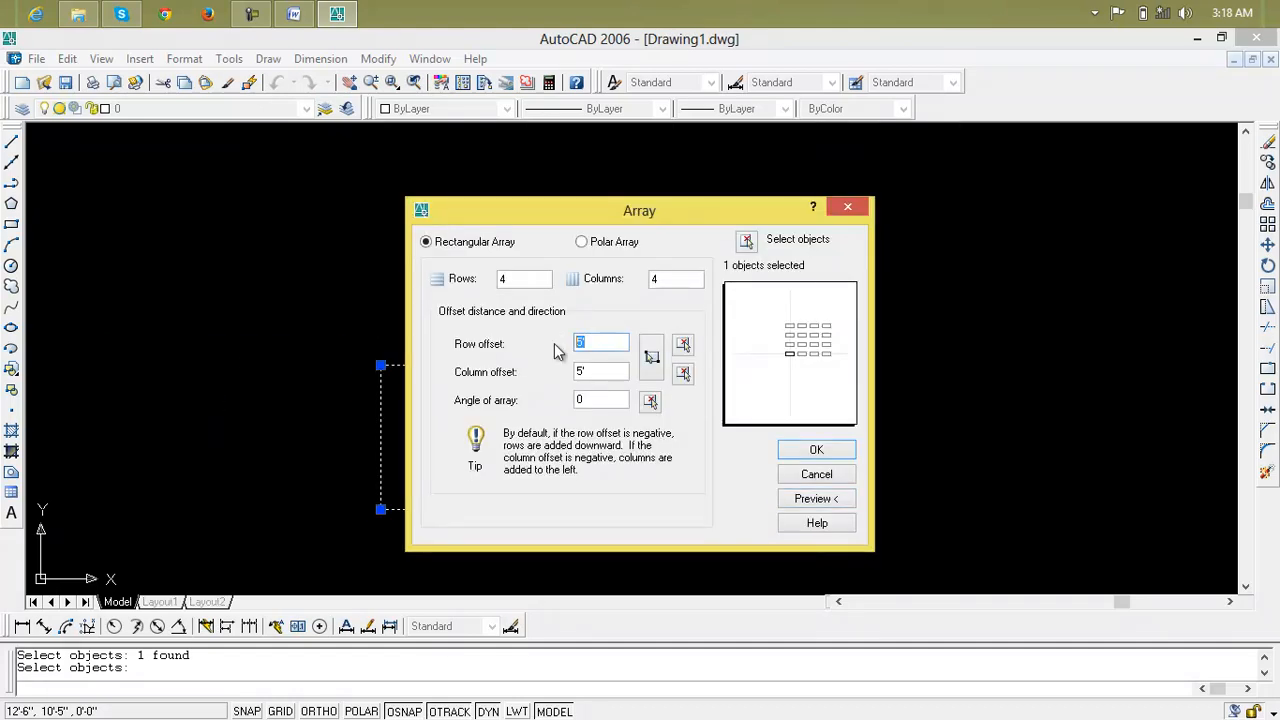
type("8")
key("Tab")
type("8")
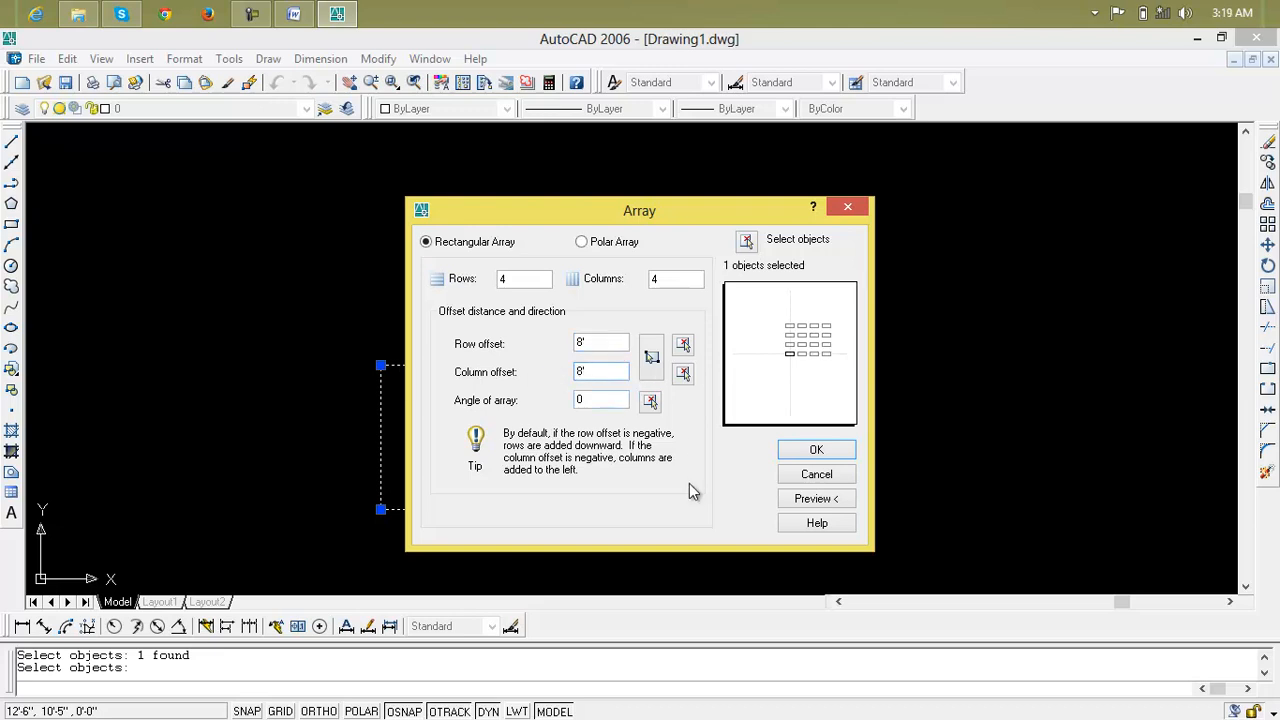
left_click(816, 499)
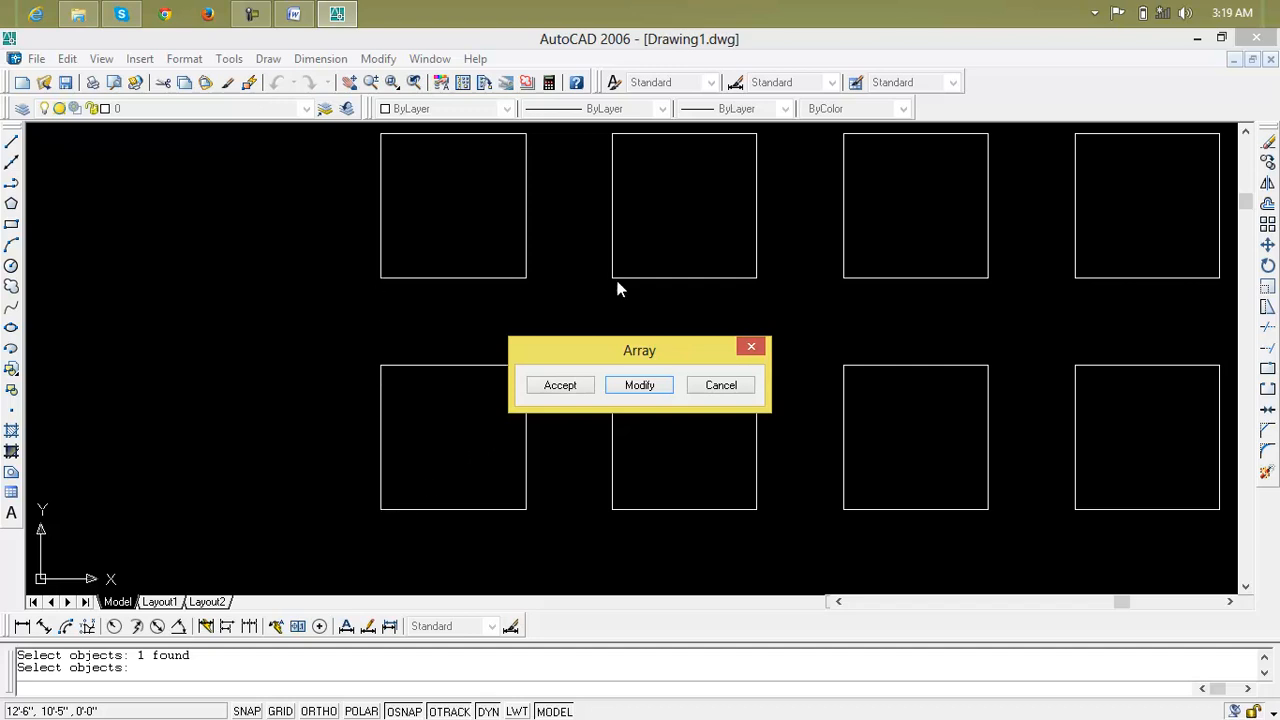
left_click(560, 385)
scroll(560, 368, "down", 4)
middle_click_drag(560, 366, 509, 455)
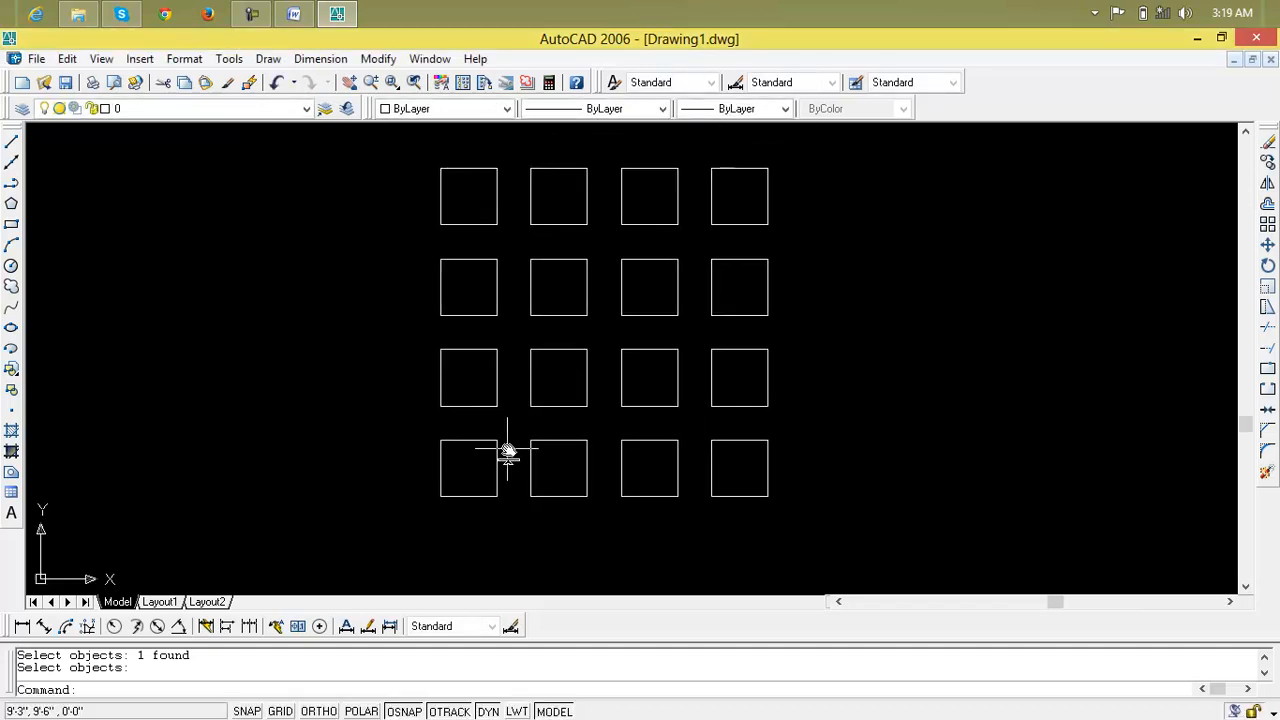
Add a vertical linear dimension between the lower-left corners of the two lowest squares in the first column
left_click(21, 626)
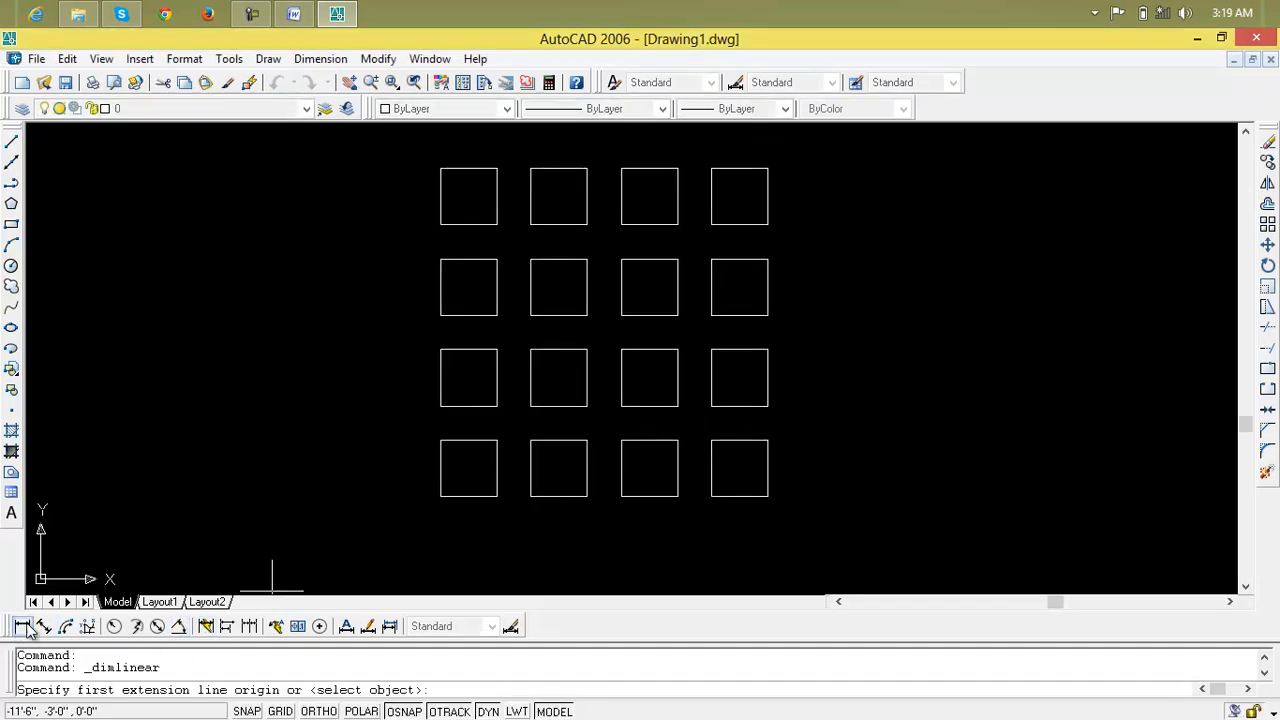
left_click(438, 500)
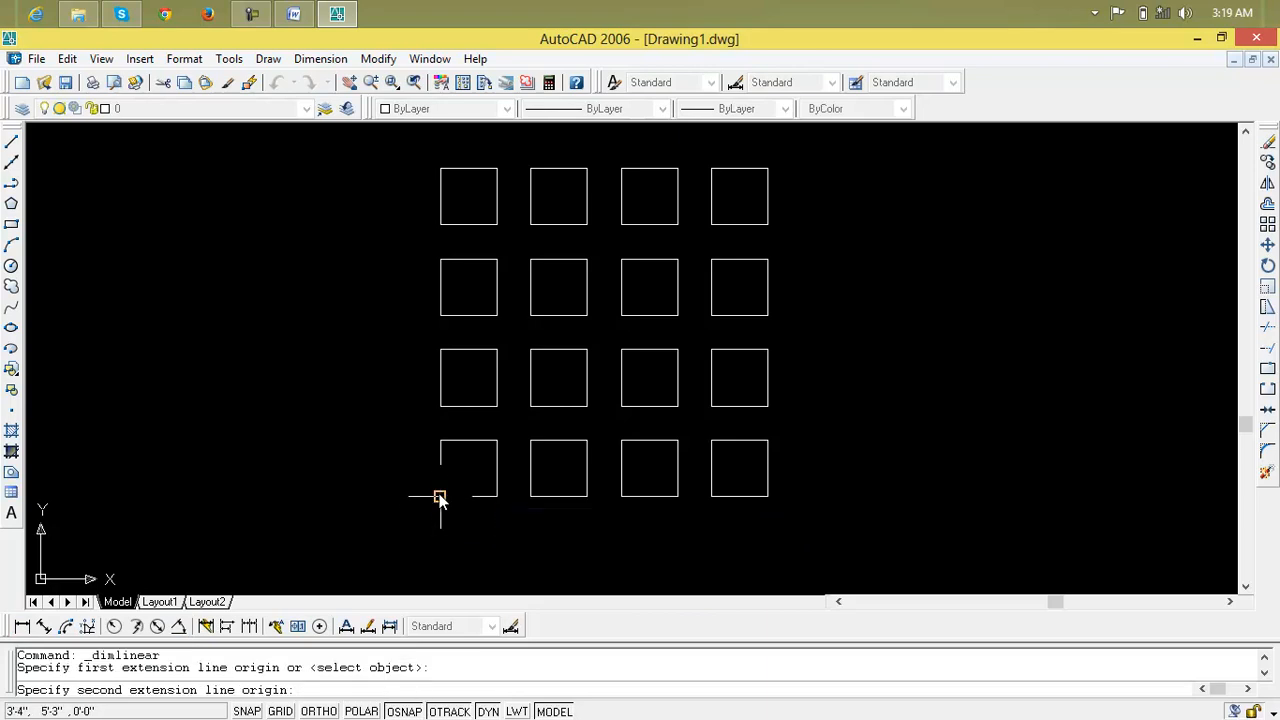
left_click(440, 408)
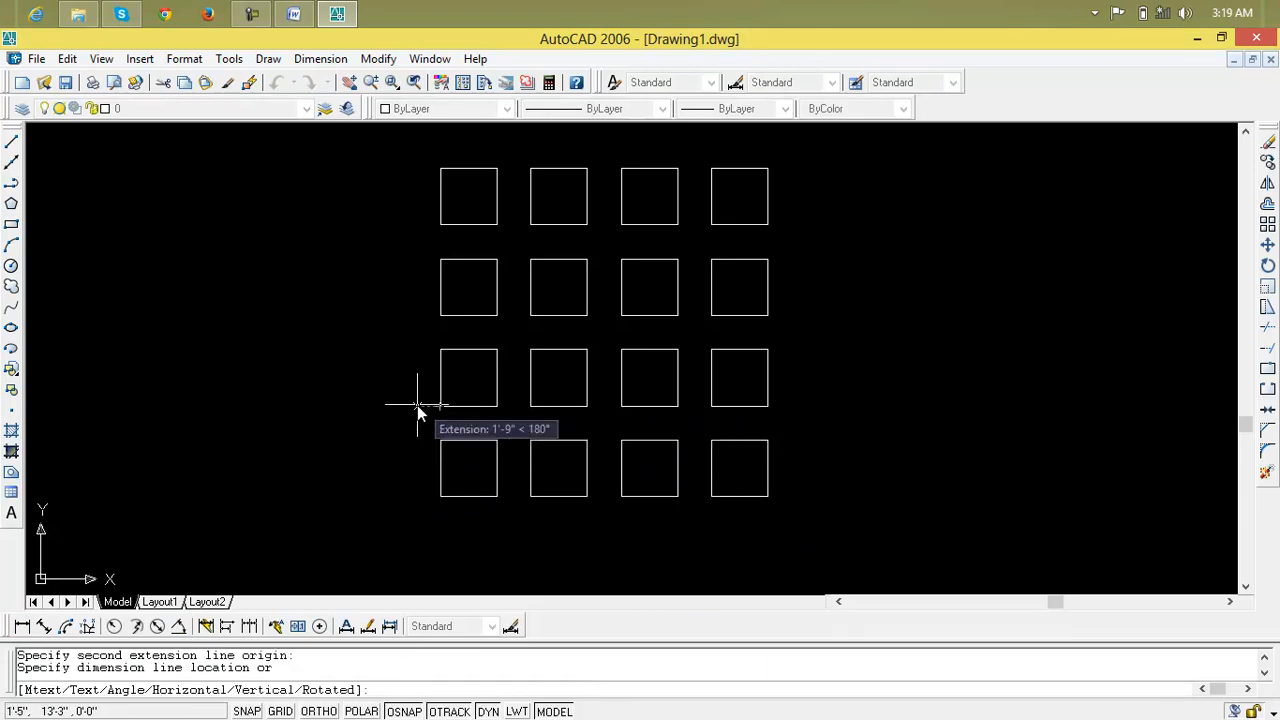
left_click(404, 436)
scroll(414, 457, "up", 8)
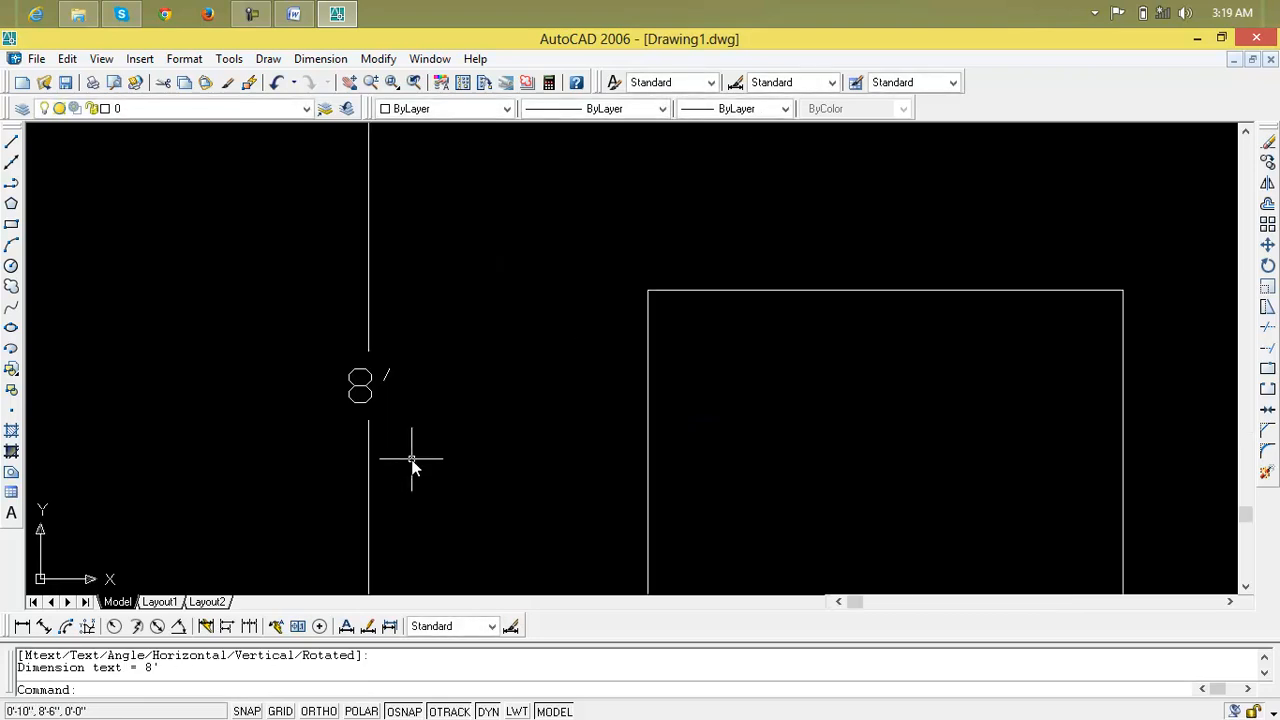
Add a horizontal linear dimension between the lower-left corners of the first two squares in the bottom row
scroll(414, 457, "down", 8)
middle_click_drag(469, 471, 431, 360)
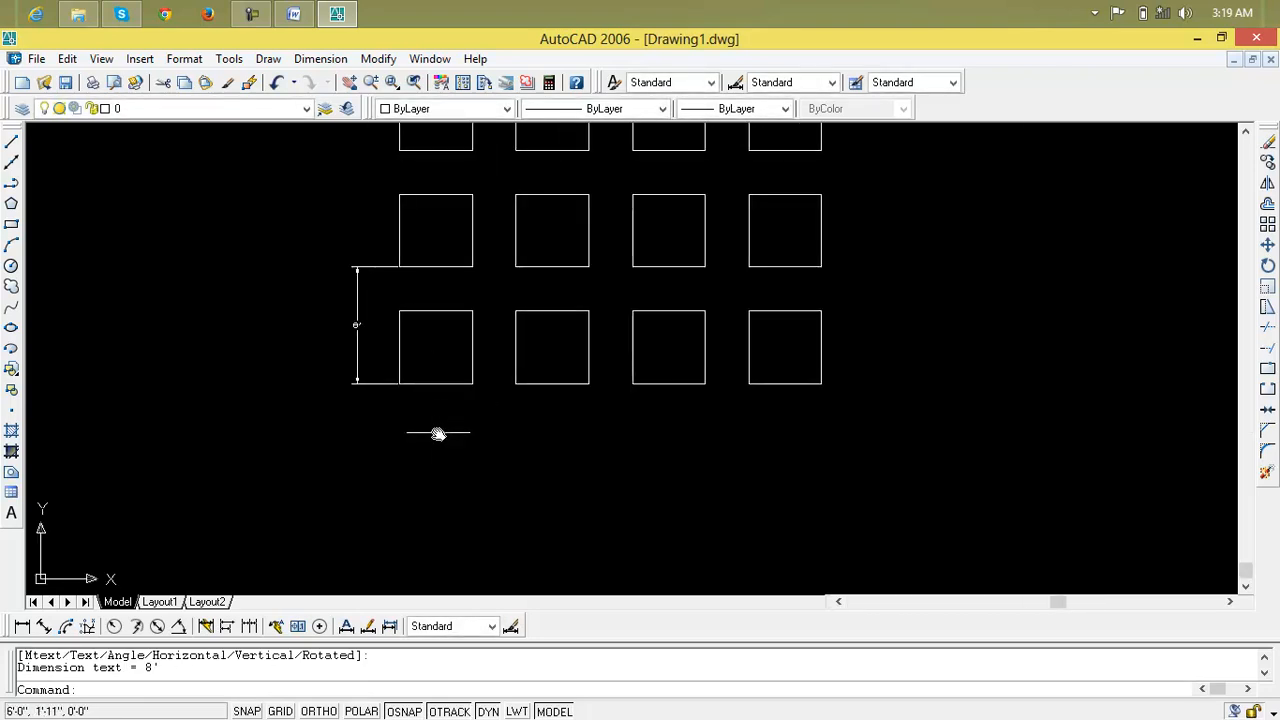
key("Return")
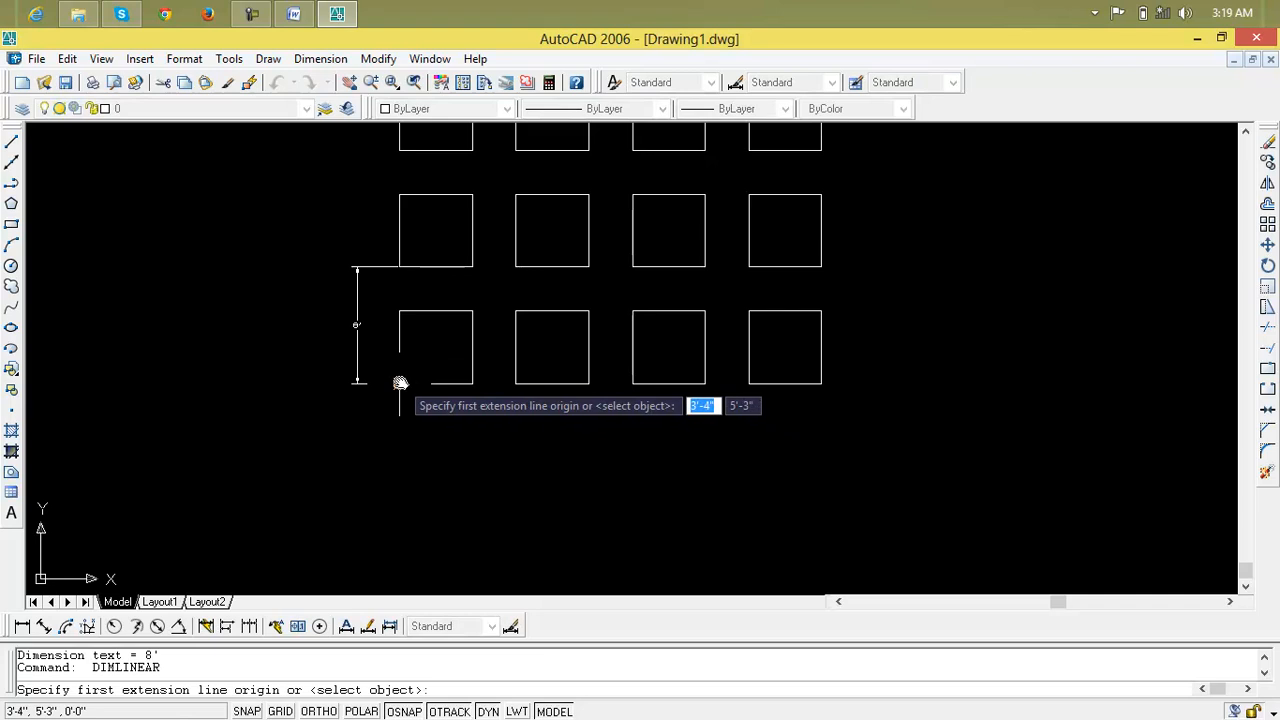
left_click(400, 383)
left_click(515, 383)
left_click(503, 440)
scroll(466, 449, "up", 8)
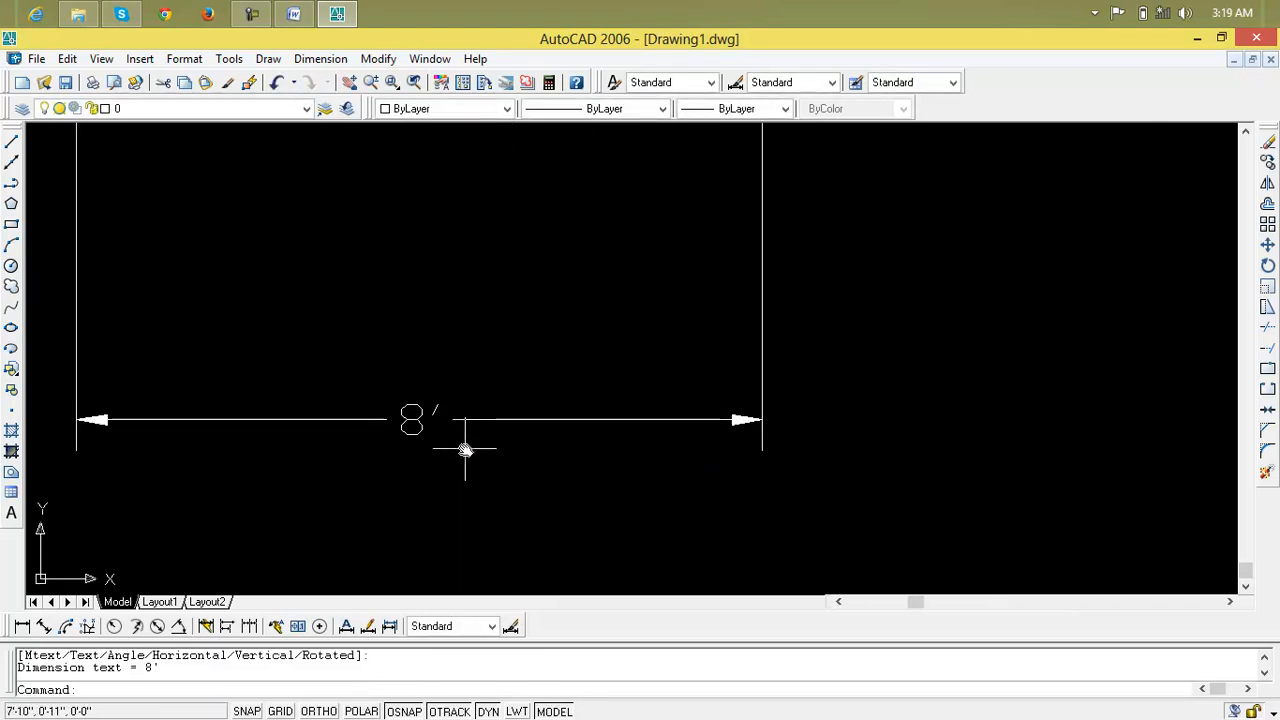
Erase both the horizontal and the vertical spacing dimensions
scroll(466, 449, "down", 8)
left_click(571, 432)
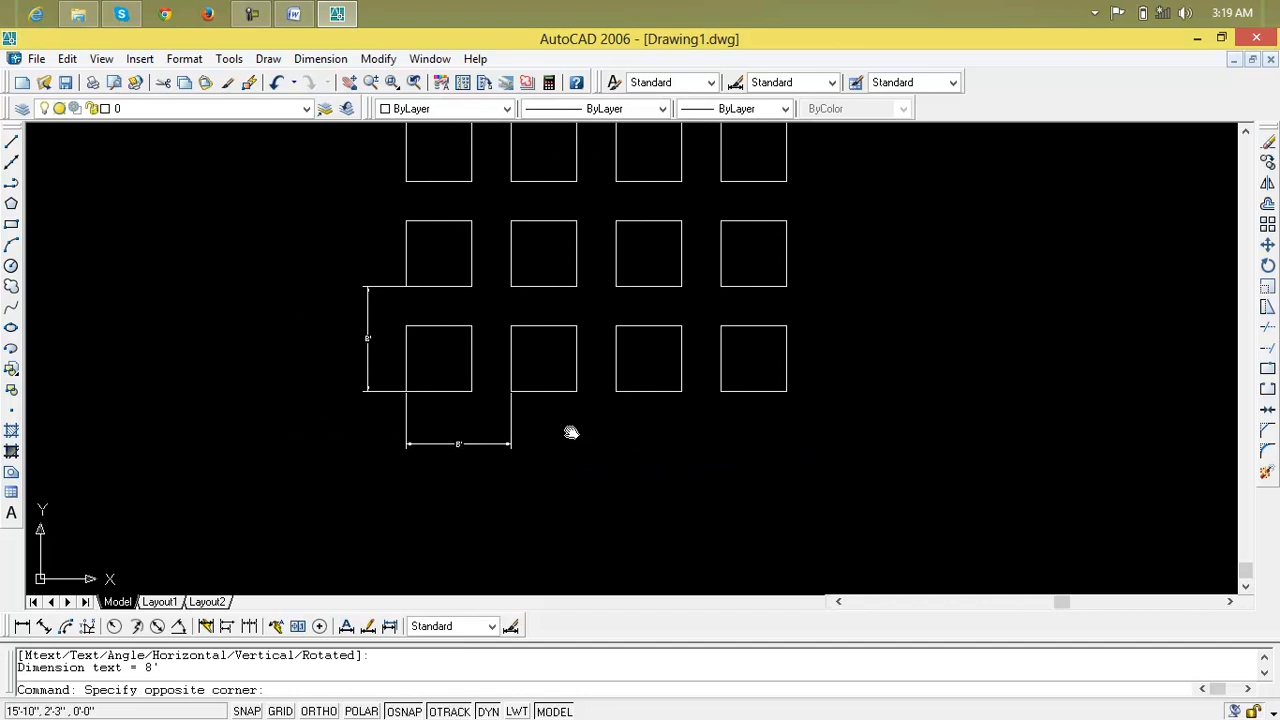
left_click(386, 444)
key("Delete")
left_click(349, 257)
left_click(383, 401)
left_click(386, 430)
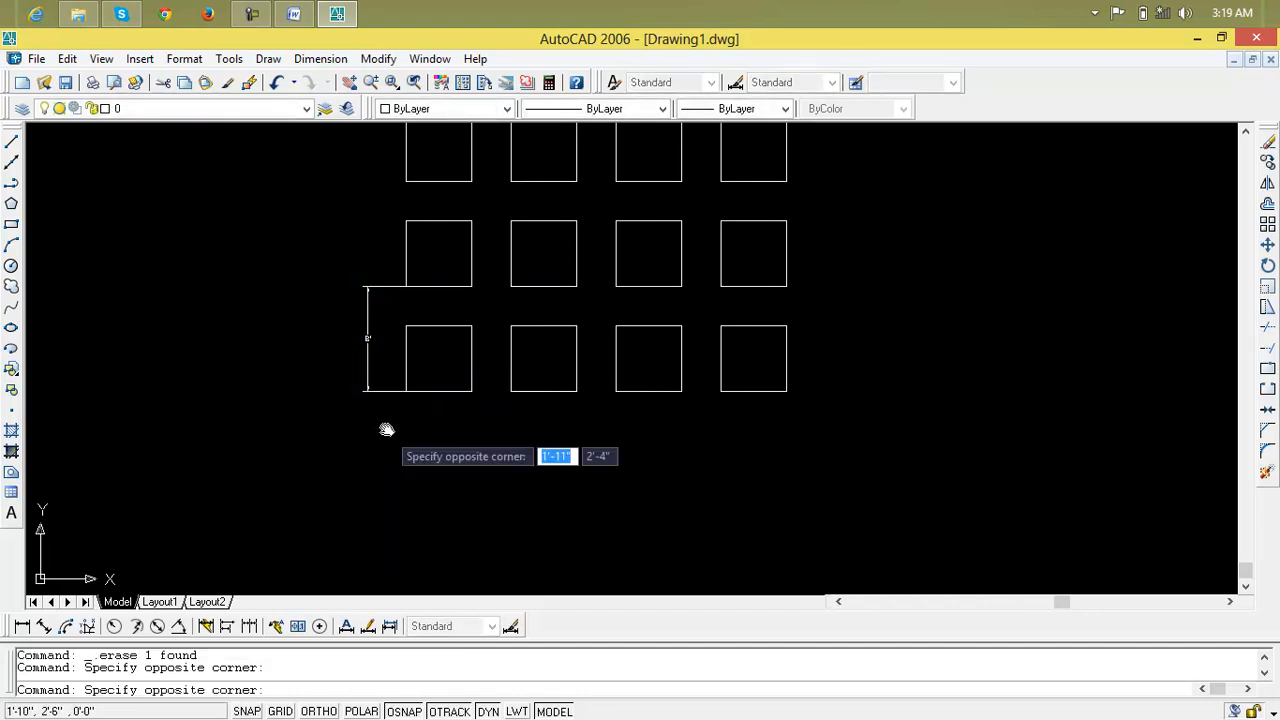
left_click(357, 280)
key("Delete")
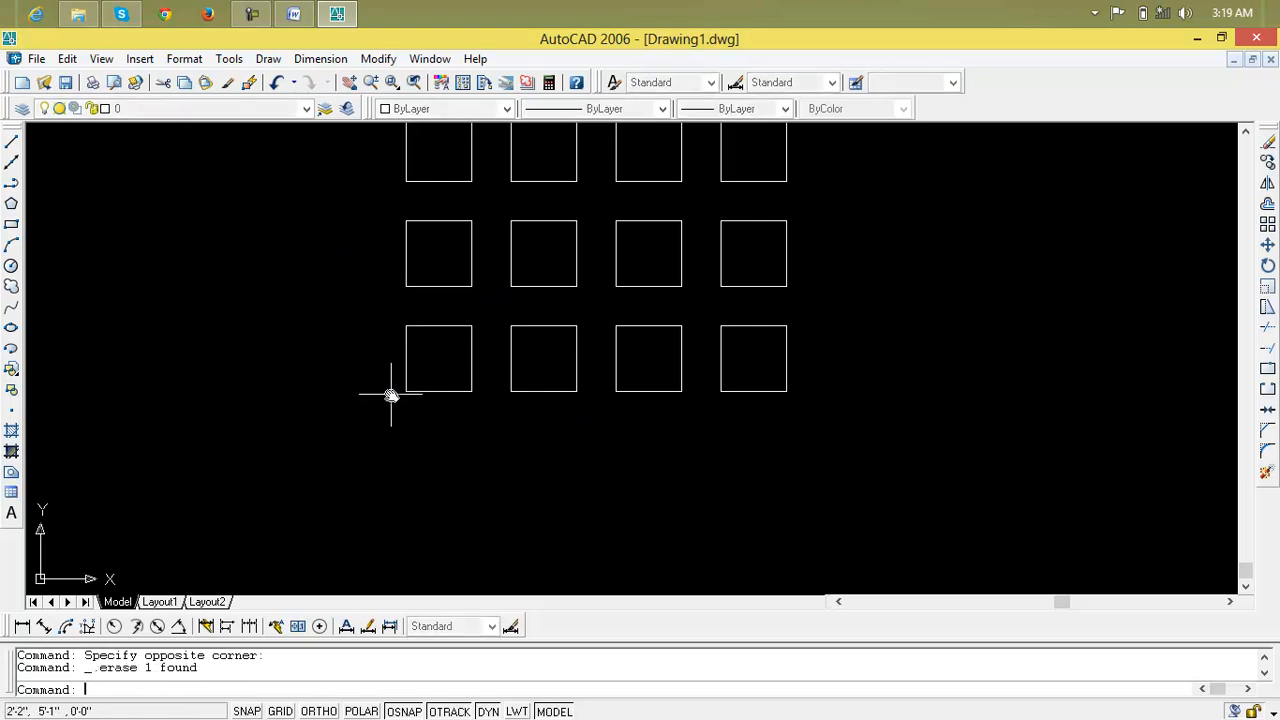
Erase every square of the array except the first one in the top row
middle_click_drag(531, 331, 580, 494)
scroll(580, 493, "down", 1)
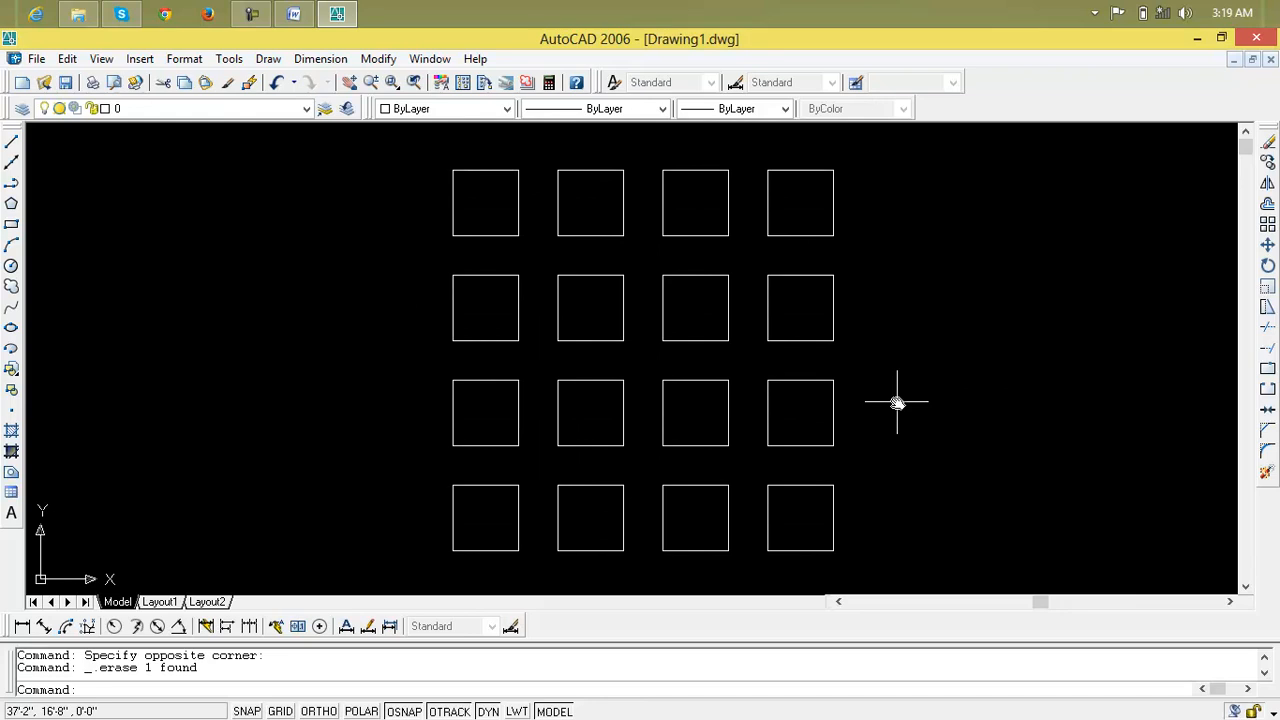
left_click(951, 260)
left_click(390, 543)
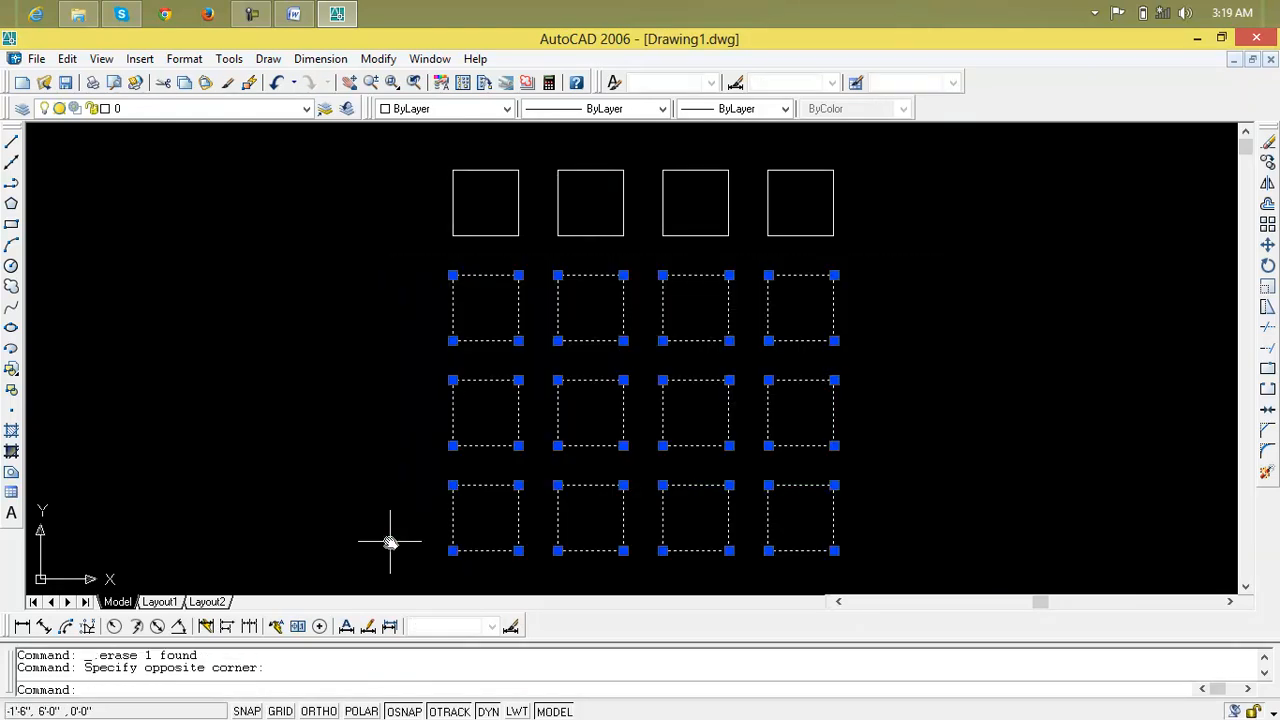
key("Delete")
left_click(929, 160)
left_click(553, 305)
key("Delete")
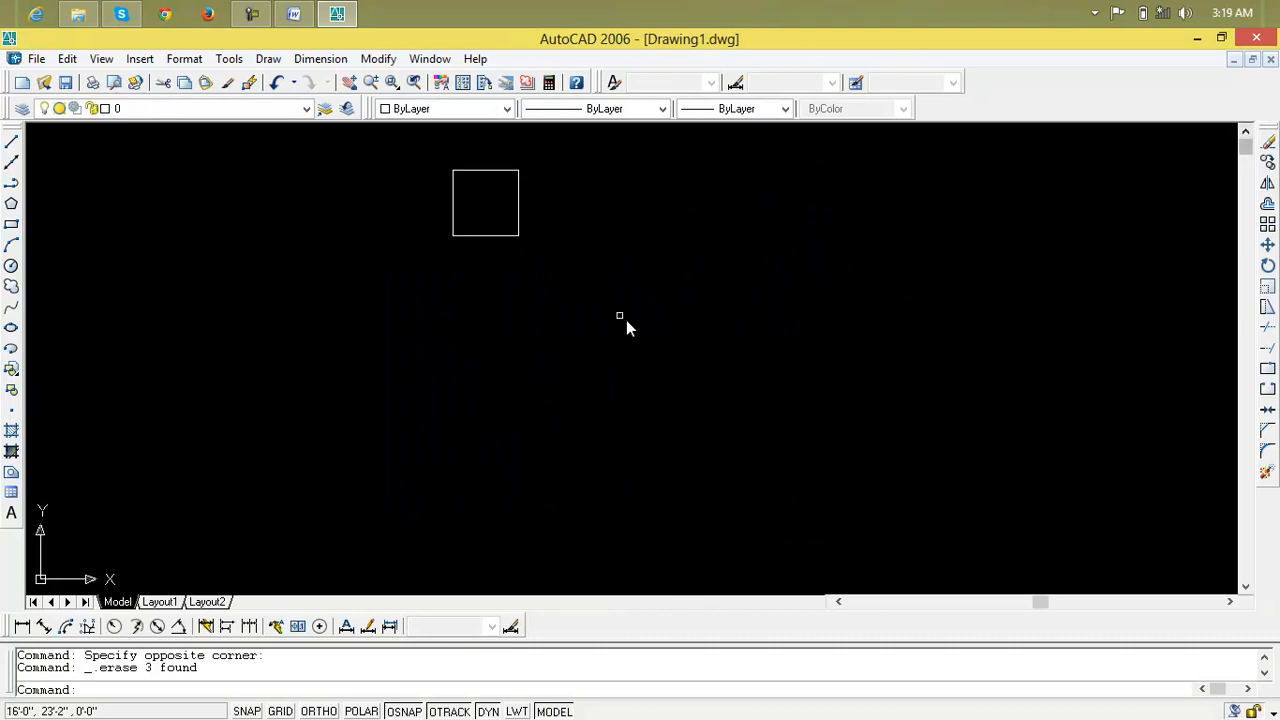
Zoom to show all of the drawing and bring the remaining square into close view
scroll(543, 197, "up", 4)
mouse_move(543, 197)
middle_mouse_down()
mouse_move(583, 317)
mouse_move(611, 481)
middle_mouse_up()
scroll(590, 420, "down", 2)
type("z")
key("Return")
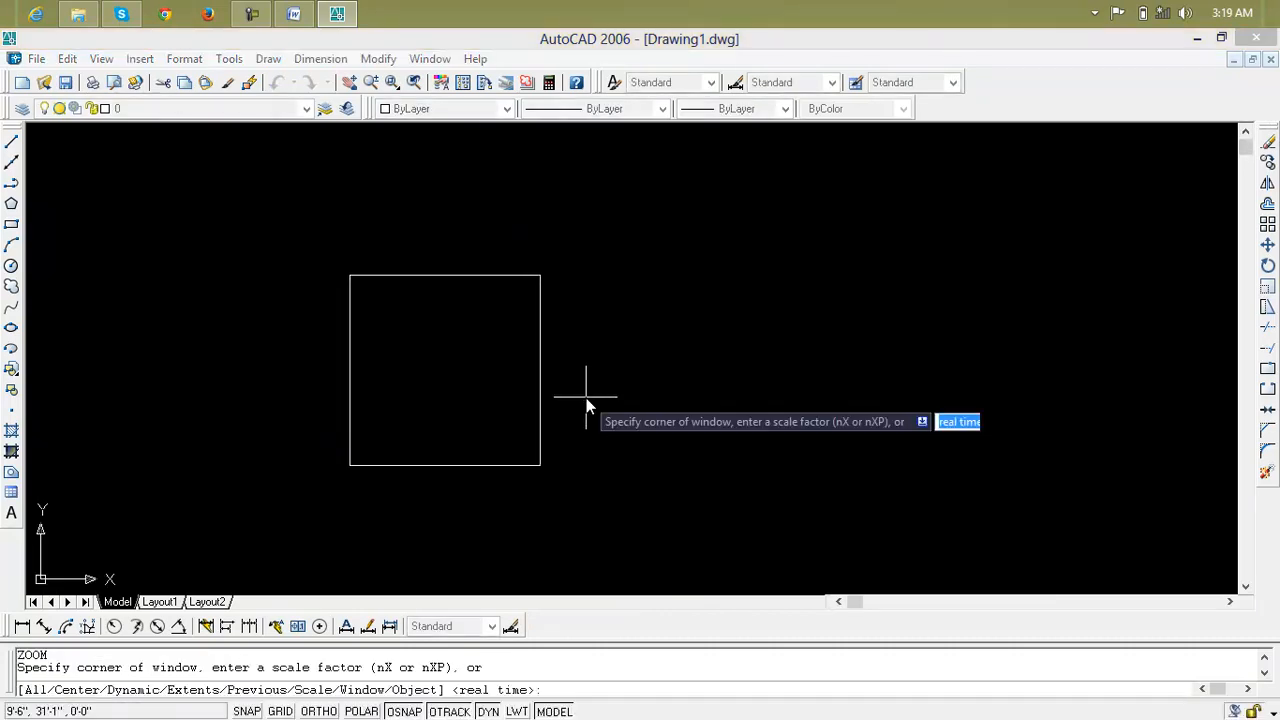
type("a")
key("Return")
middle_click_drag(795, 240, 609, 519)
middle_click_drag(471, 203, 706, 343)
scroll(523, 163, "up", 5)
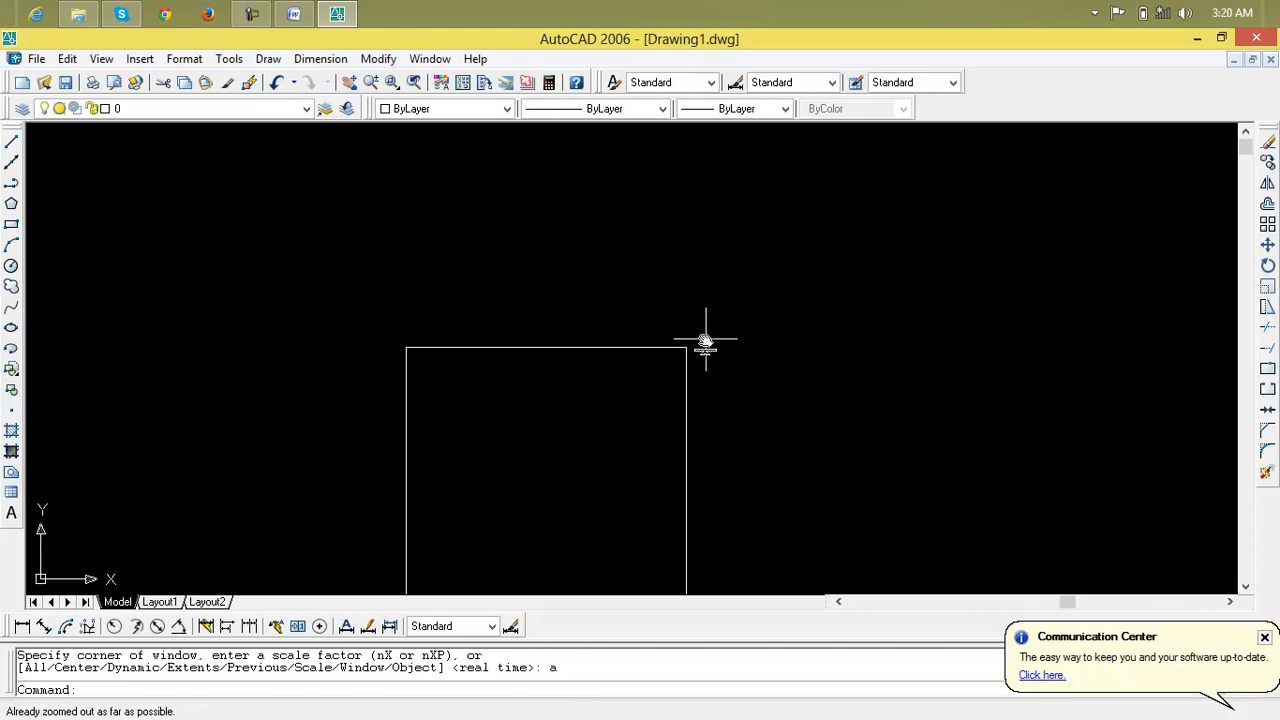
key("Escape")
key("Escape")
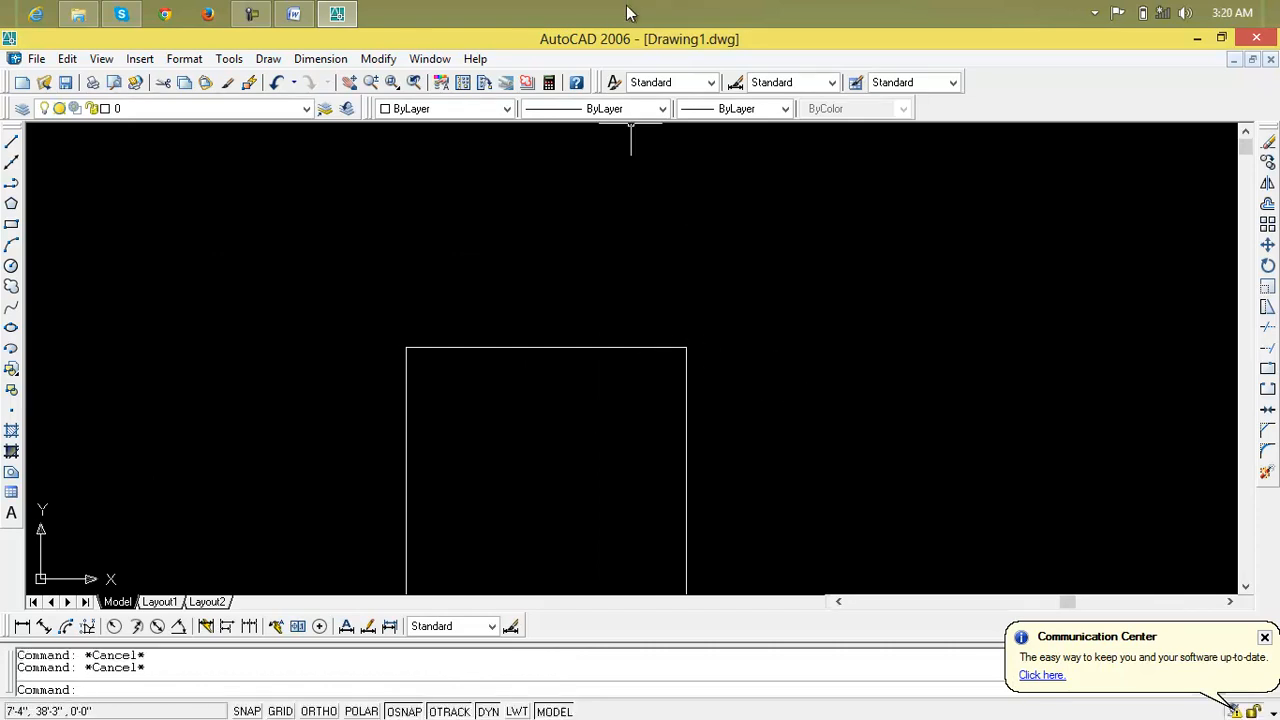
Create a 4-by-4 rectangular array of the square with 5' row and column offsets, previewing it before accepting
left_click(1267, 224)
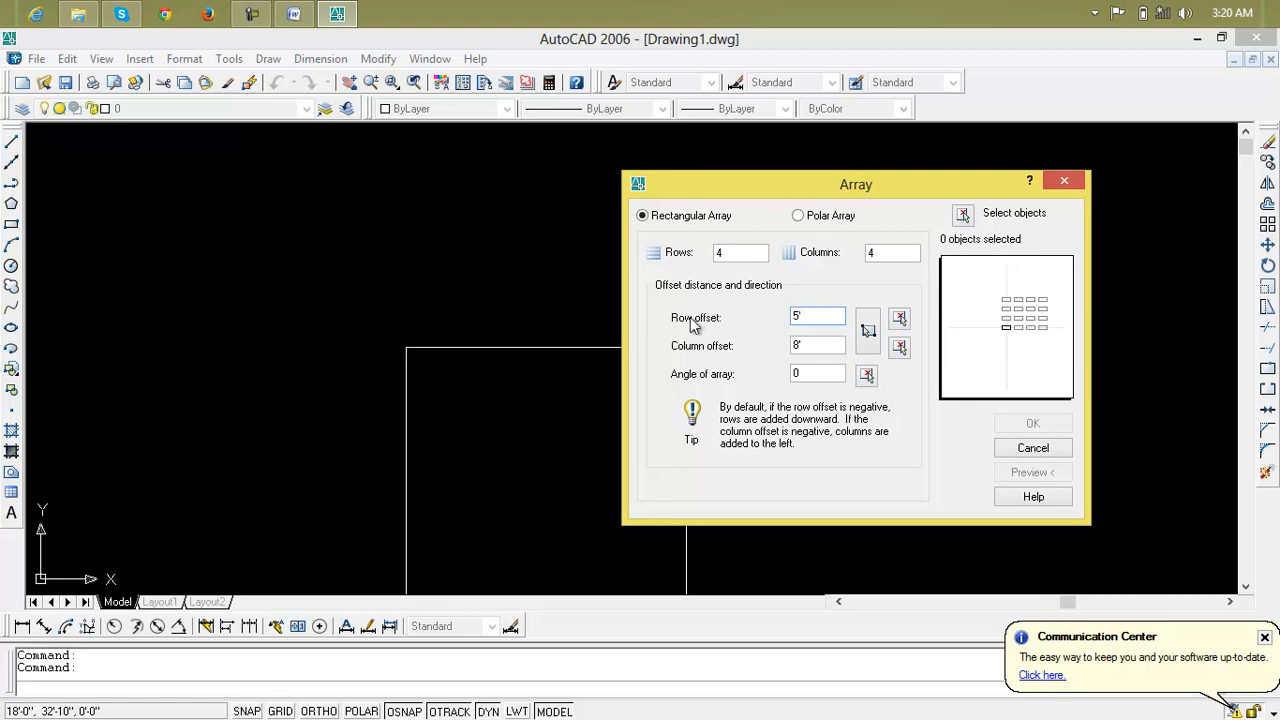
key("Tab")
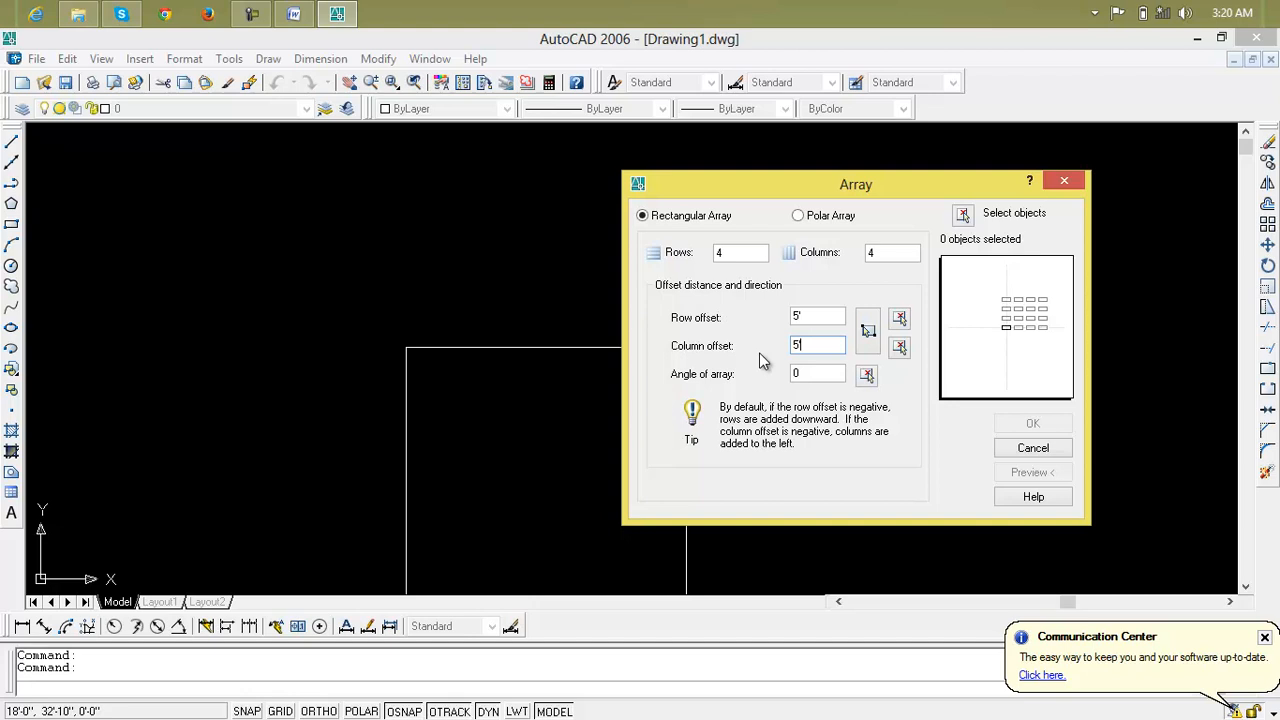
left_click(962, 215)
left_click(634, 348)
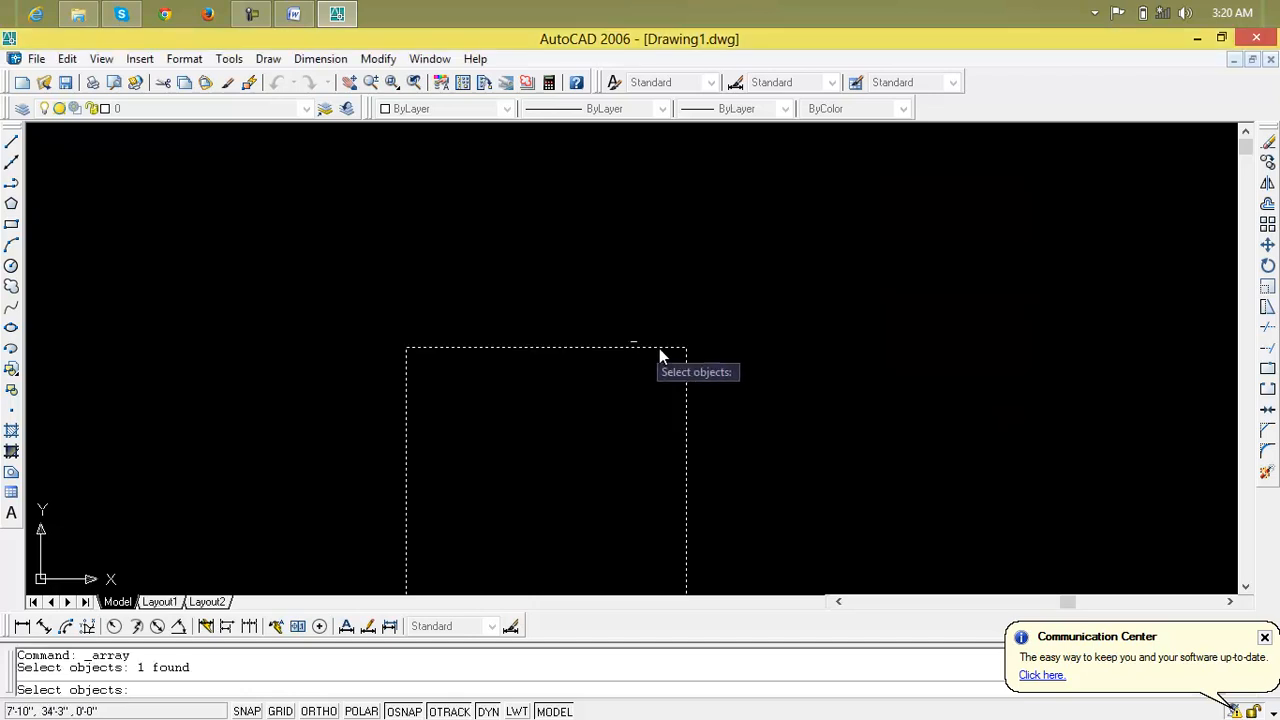
key("Return")
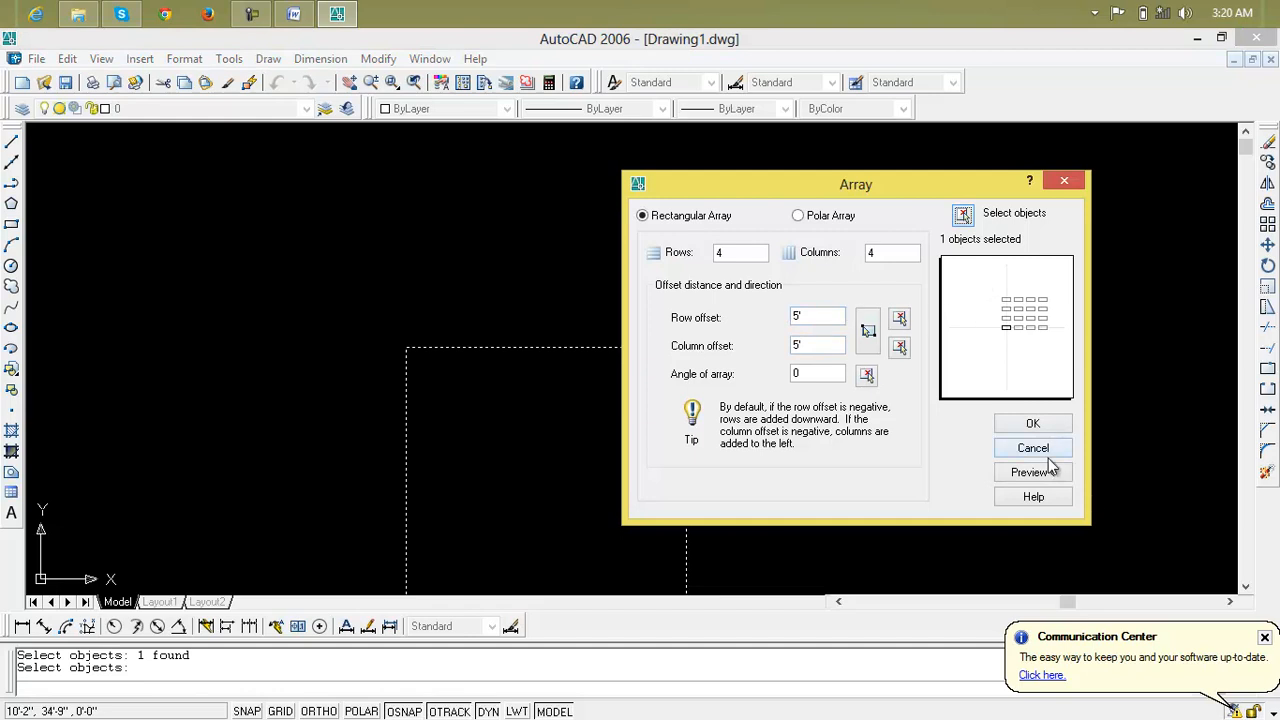
left_click(1048, 474)
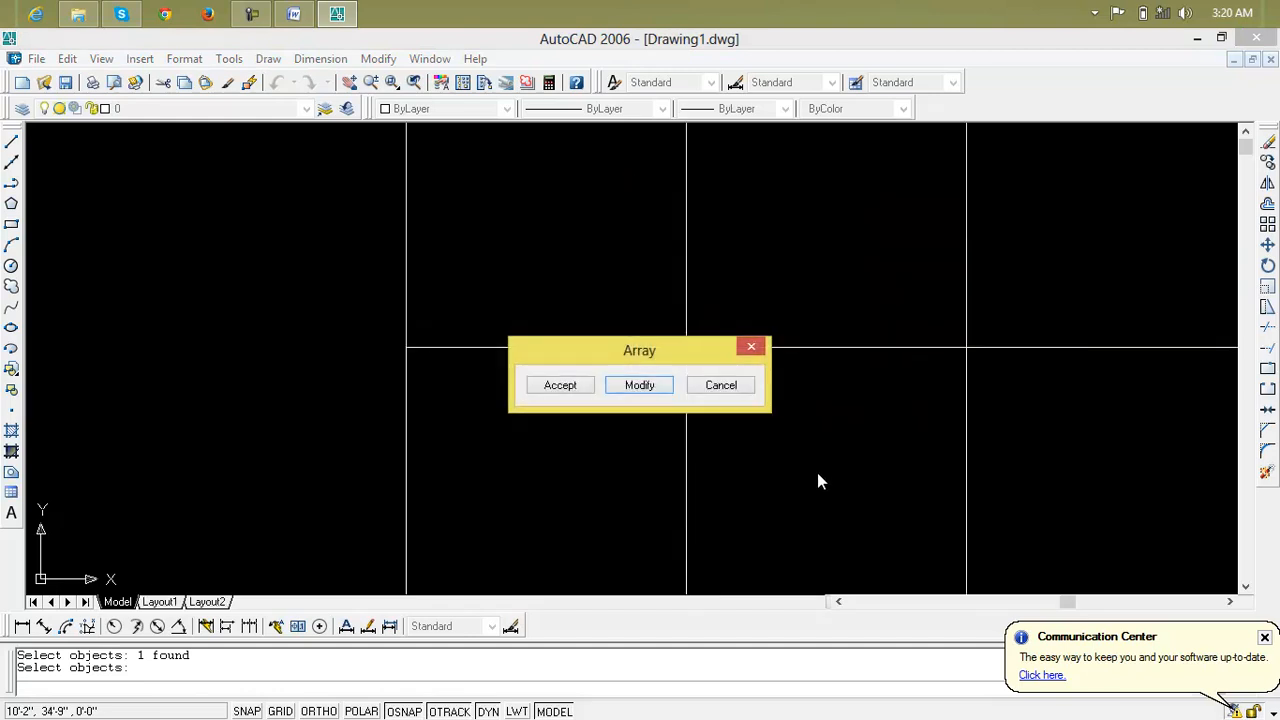
left_click(560, 385)
Zoom to all of the drawing and examine how the squares of the 5' array adjoin each other
type("z")
key("Return")
type("a")
key("Return")
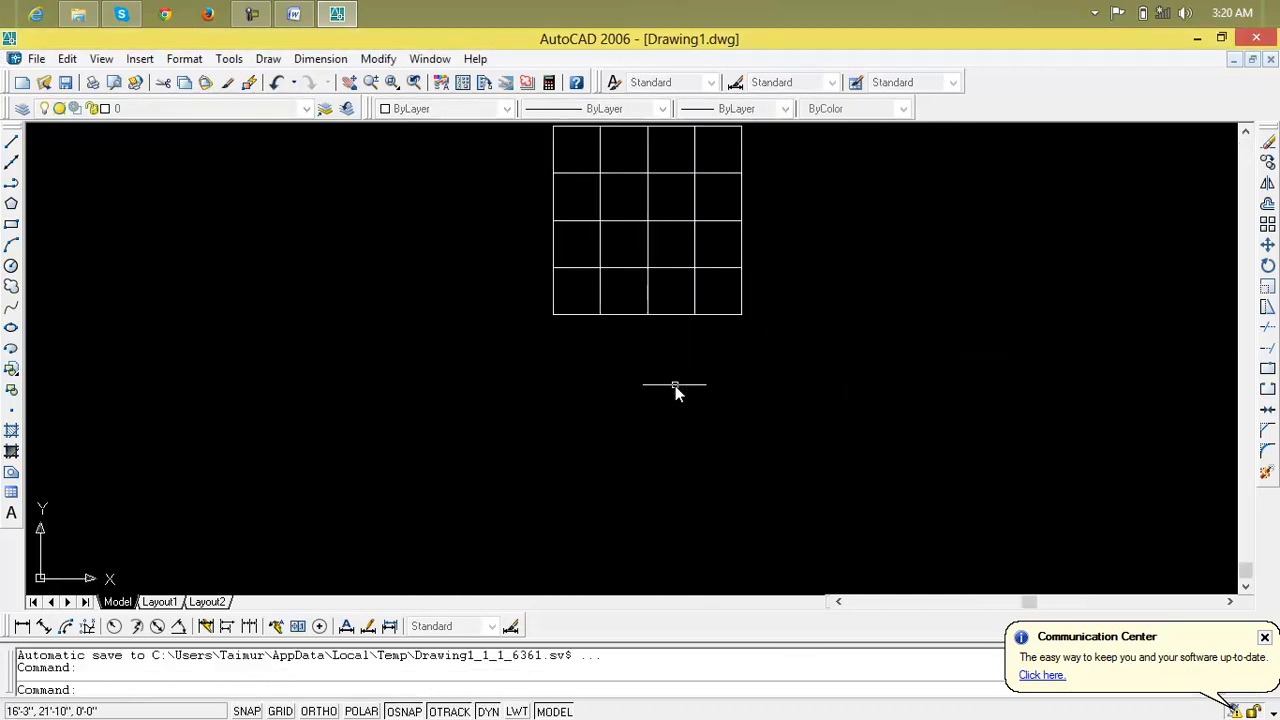
scroll(663, 260, "up", 2)
middle_click_drag(657, 286, 632, 375)
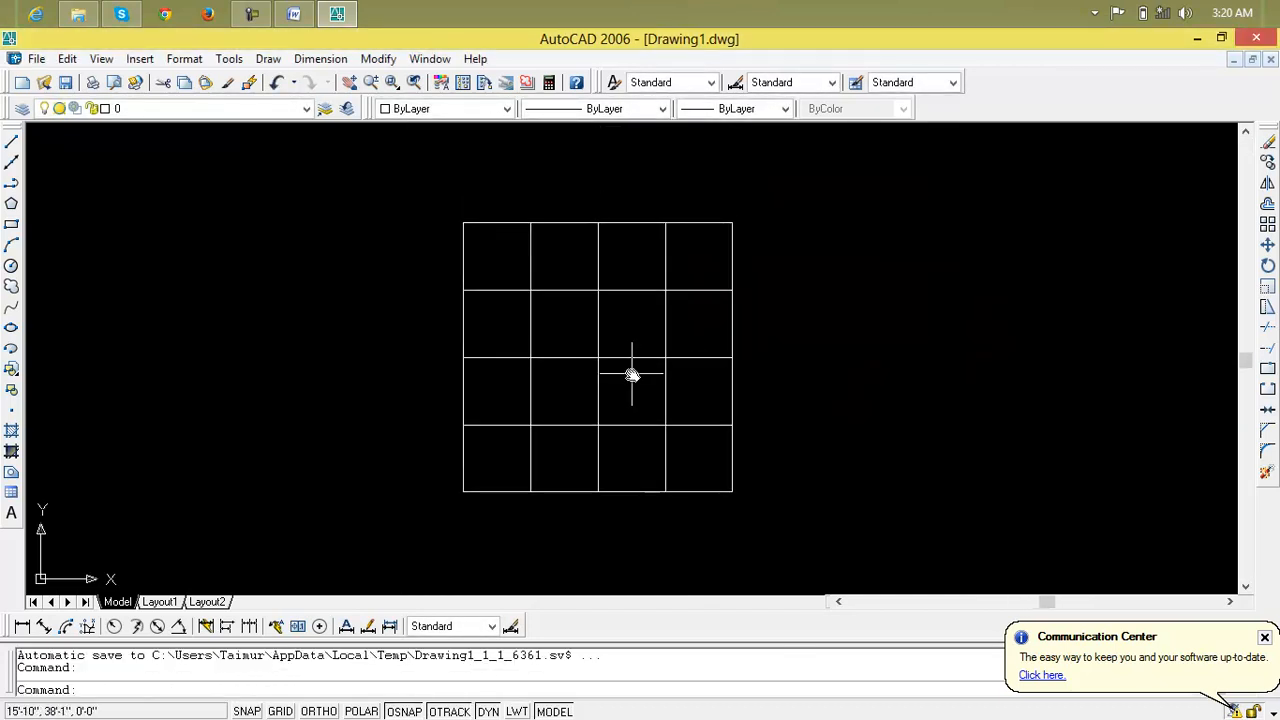
scroll(632, 375, "down", 3)
scroll(616, 374, "up", 3)
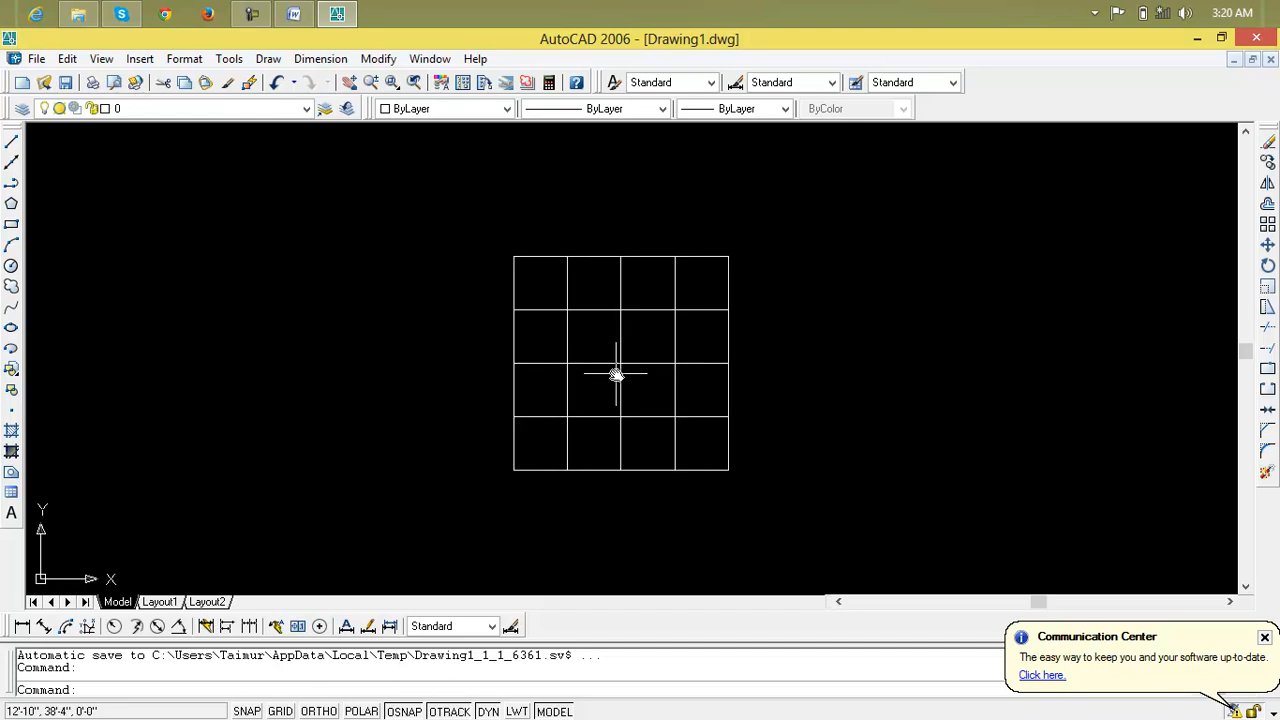
Erase all squares of the 5' array except the first one in the top row
left_click(831, 334)
left_click(476, 520)
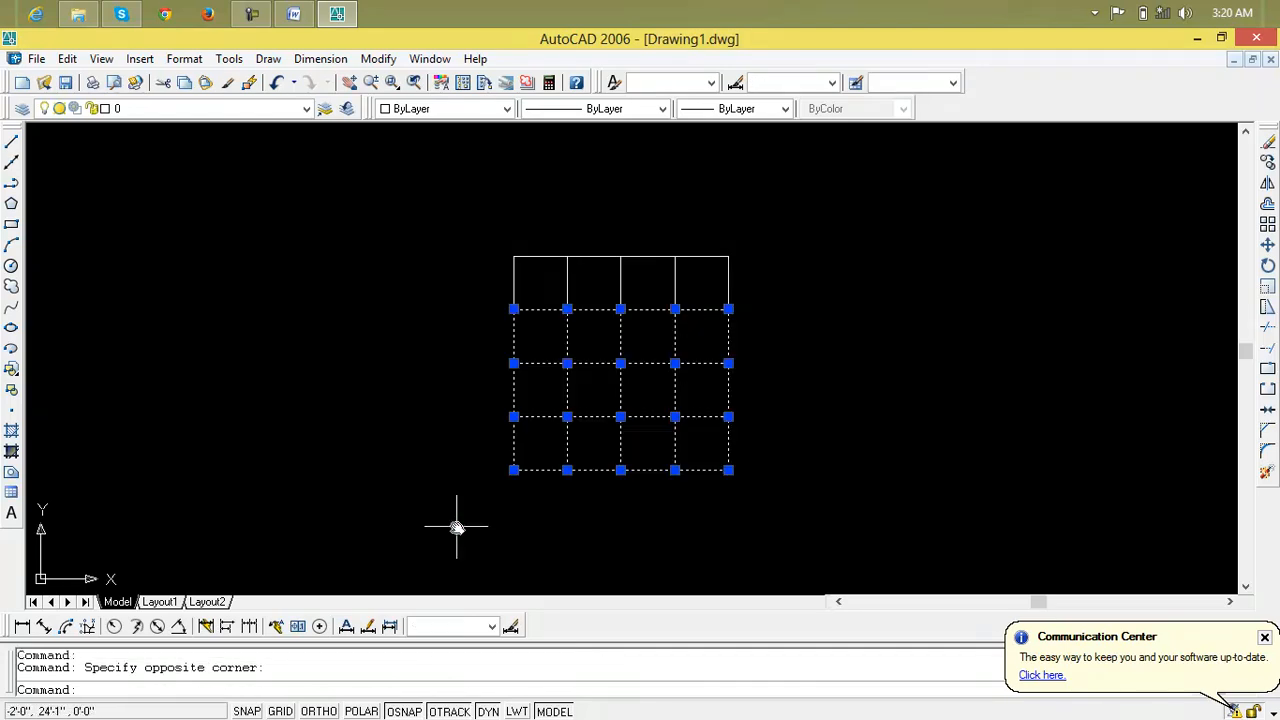
key("Delete")
left_click(594, 212)
left_click(745, 335)
left_click(880, 169)
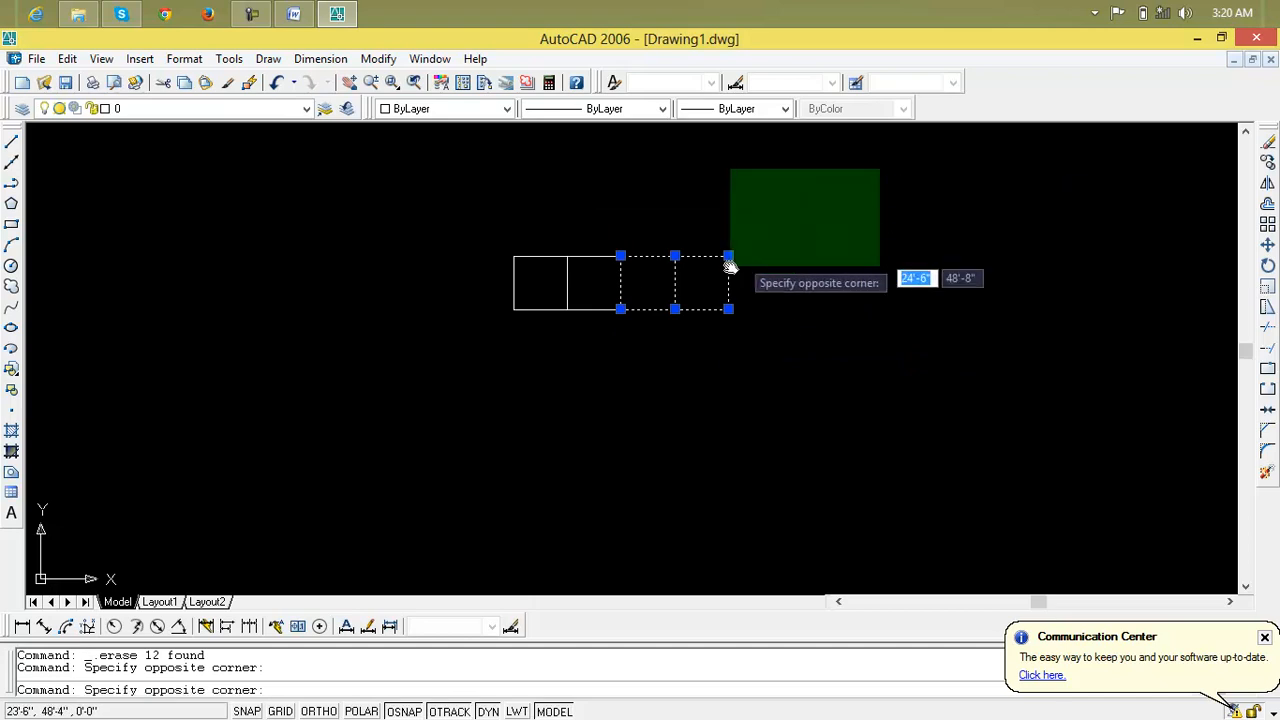
left_click(588, 355)
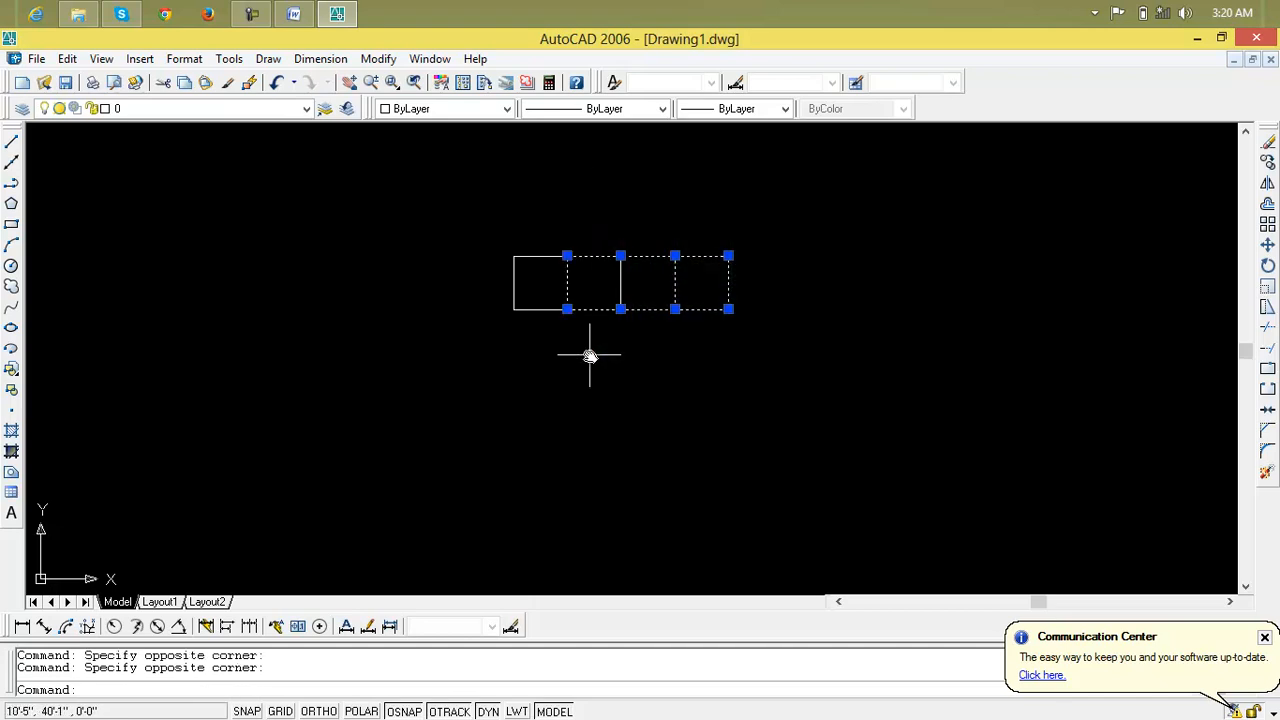
key("Delete")
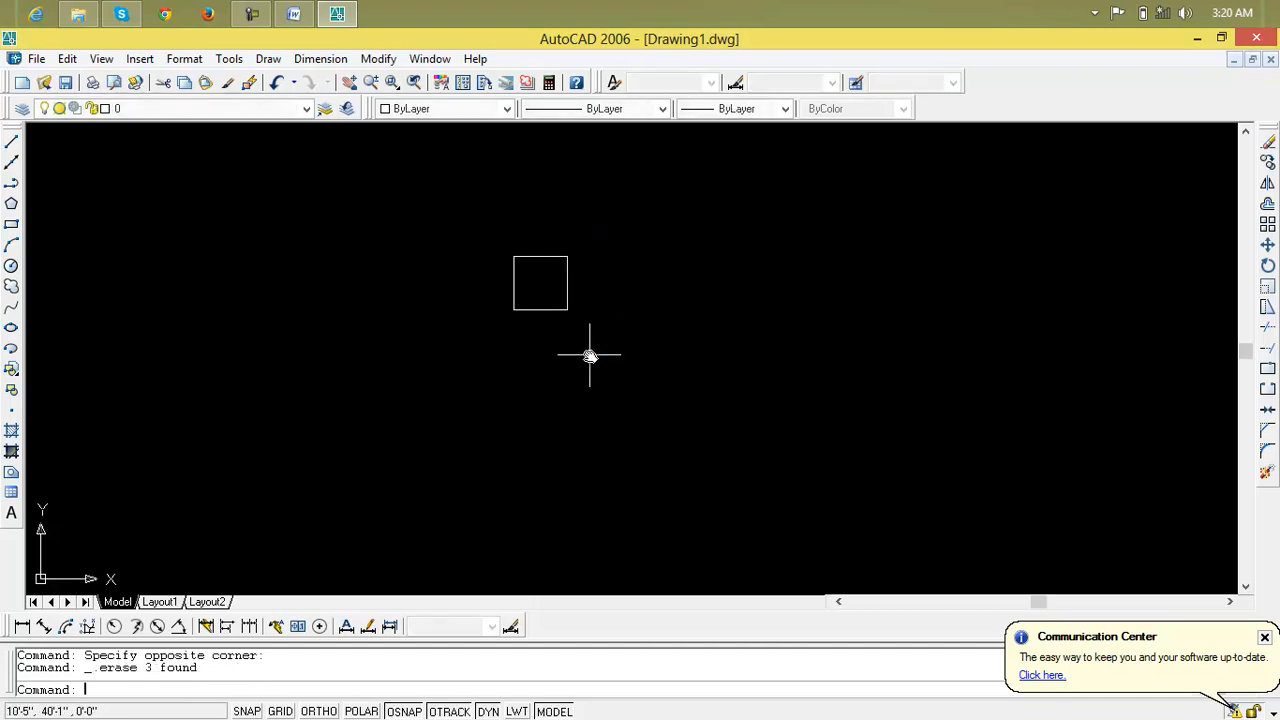
Start a new array and pick a 10'-2" row offset vertically upward from the square's lower-left corner
left_click(1267, 225)
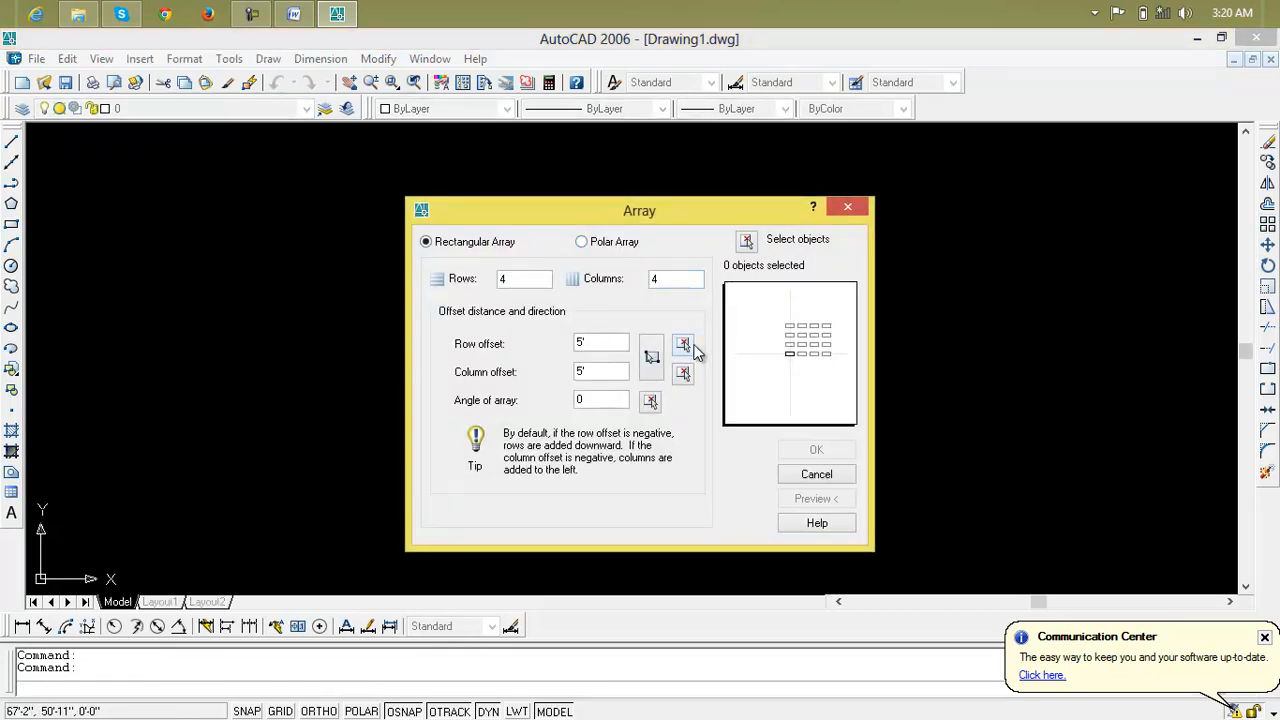
mouse_move(674, 217)
left_mouse_down()
mouse_move(925, 307)
mouse_move(996, 310)
left_mouse_up()
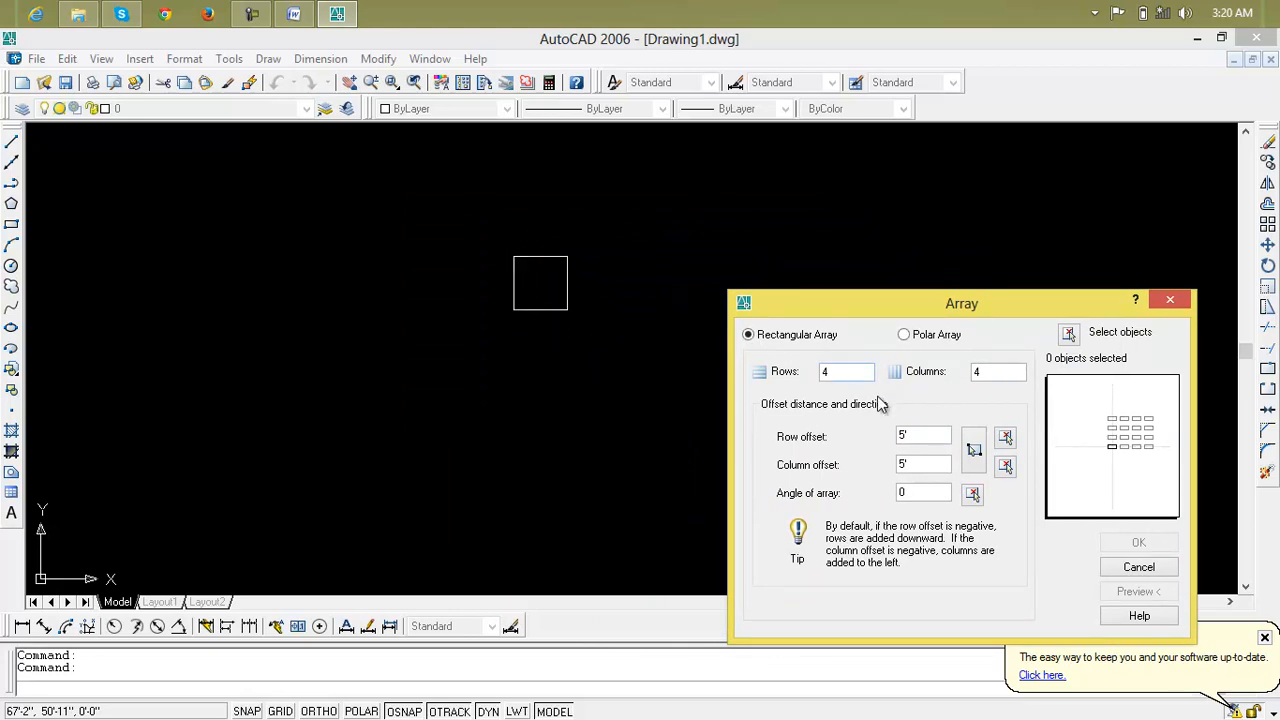
left_click(1007, 440)
left_click(514, 310)
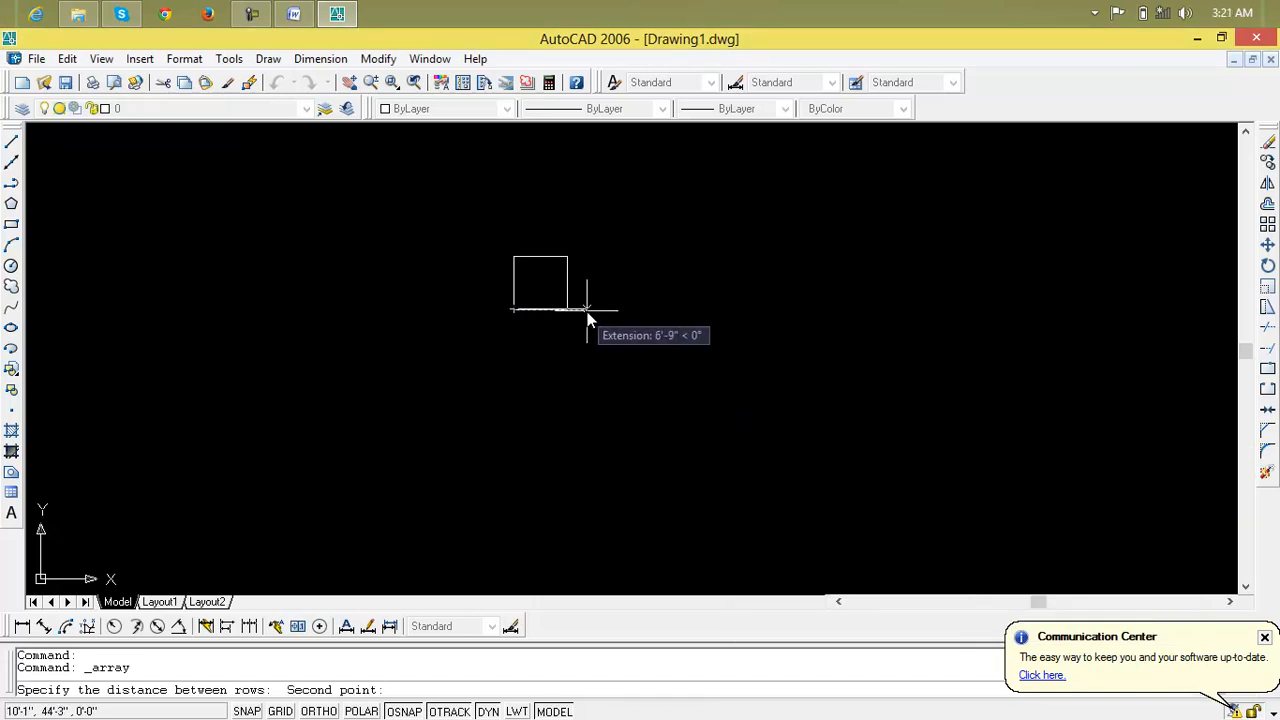
left_click(514, 200)
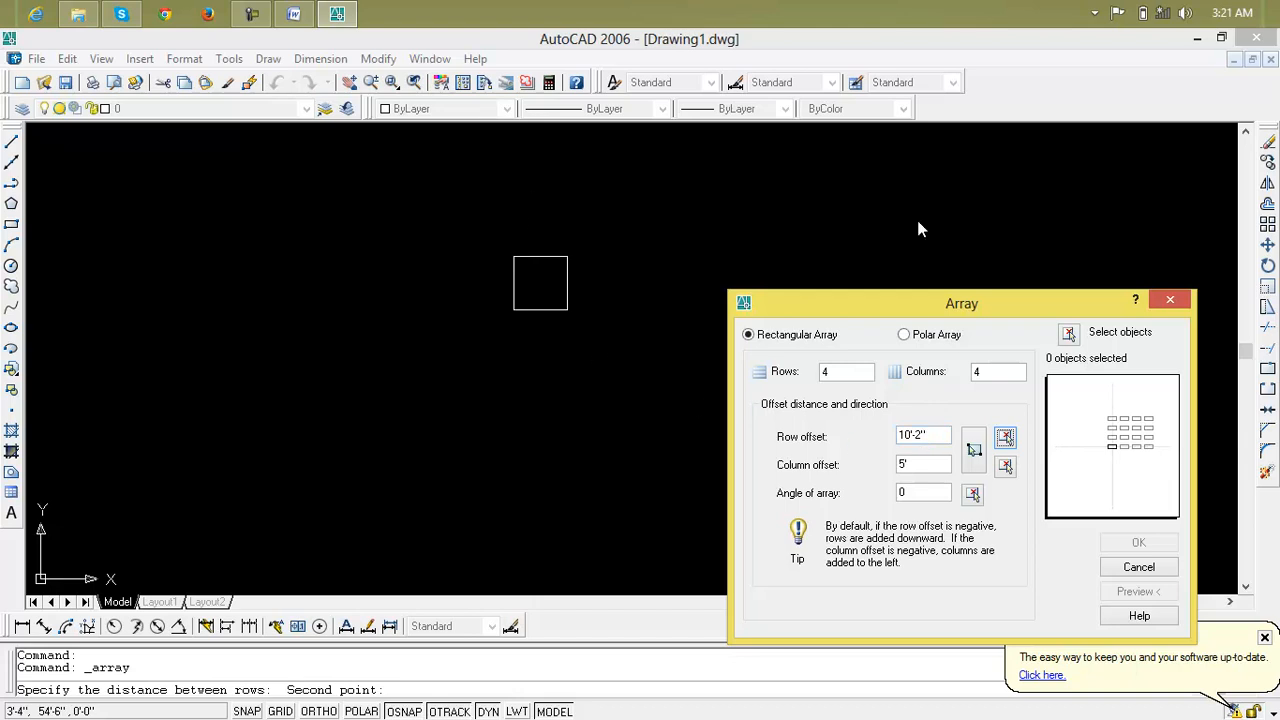
Pick a 10'-9" column offset horizontally to the right from the square's upper-left corner
left_click(1004, 467)
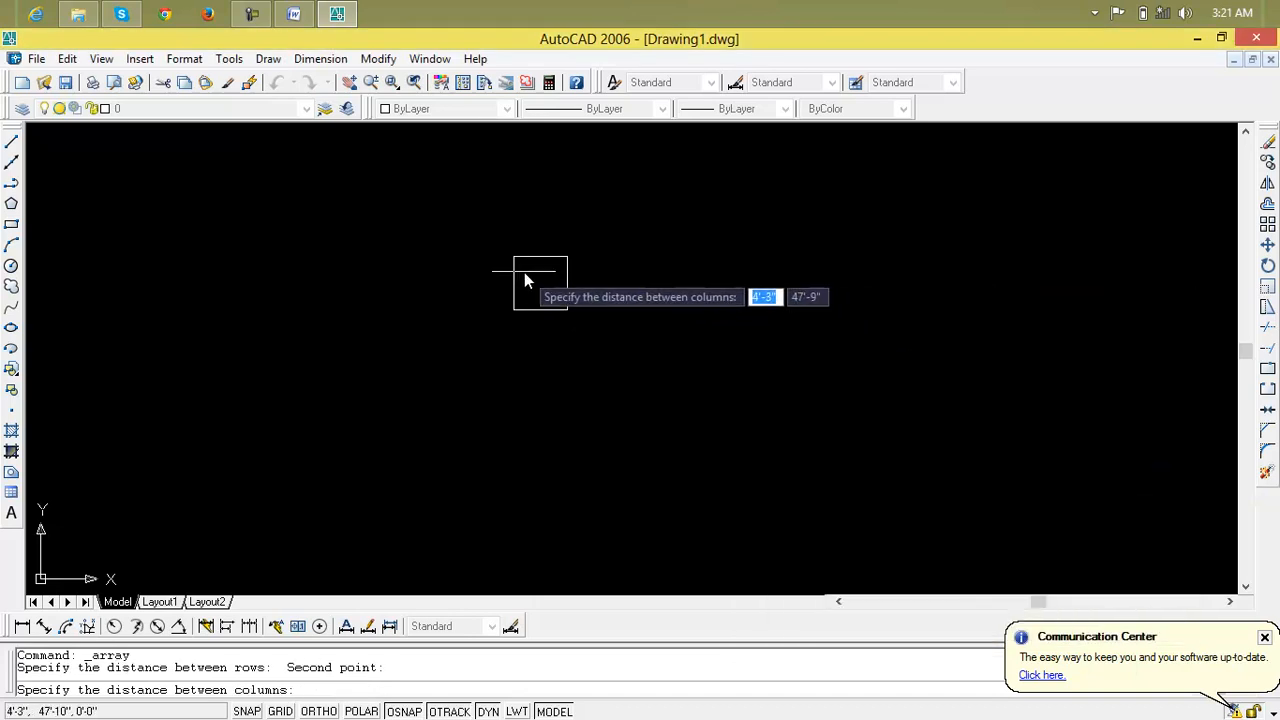
left_click(514, 257)
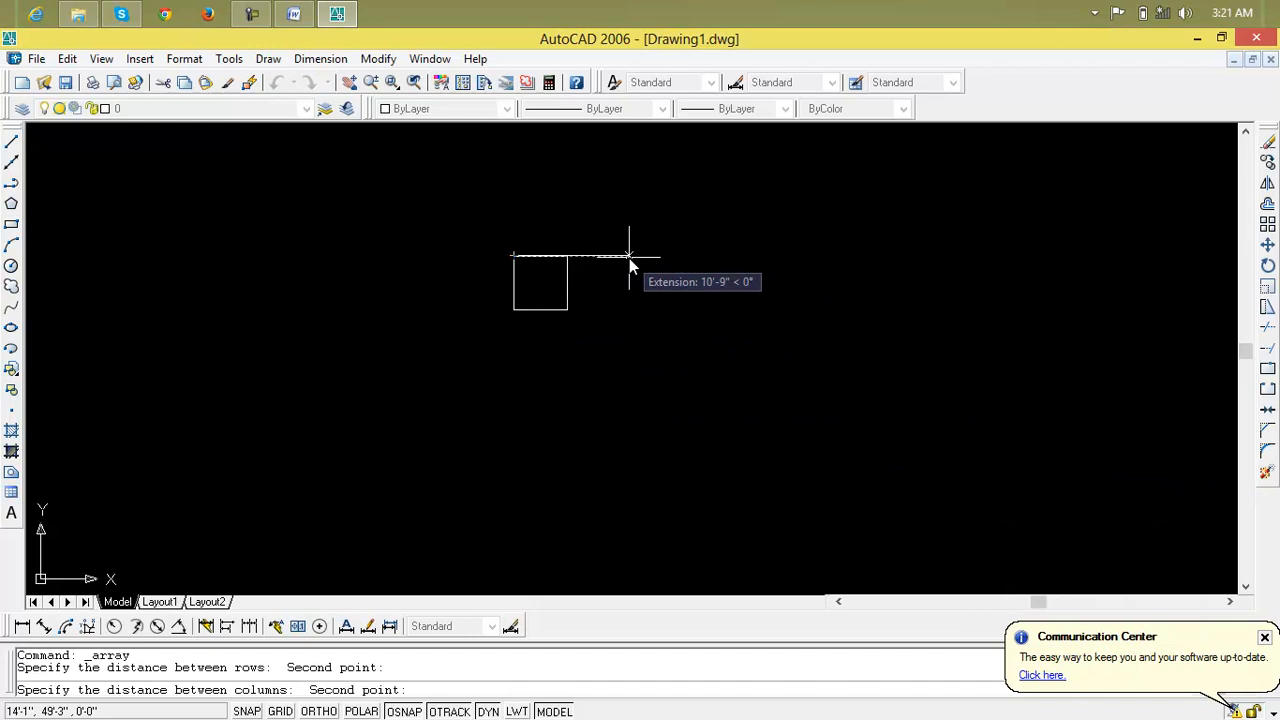
left_click(629, 258)
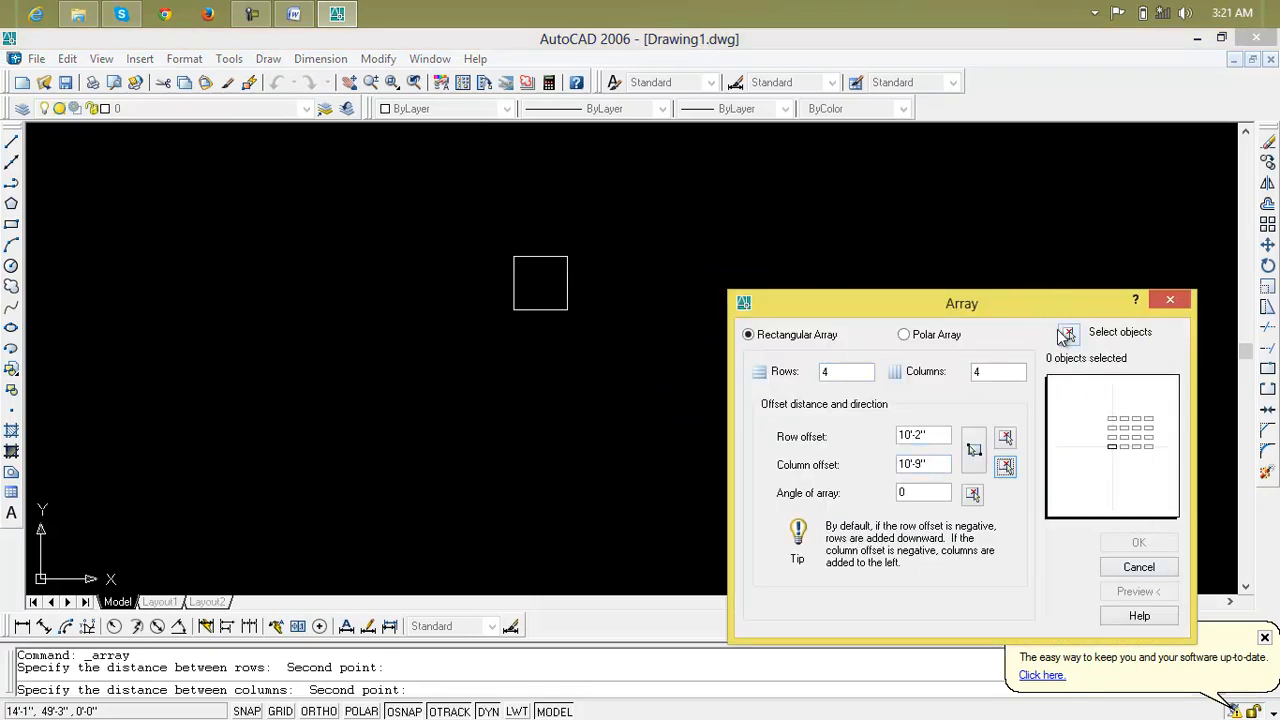
Select the square as the object to array, preview the result with 4 rows and 4 columns, and accept it
left_click(1066, 334)
left_click(564, 294)
key("Return")
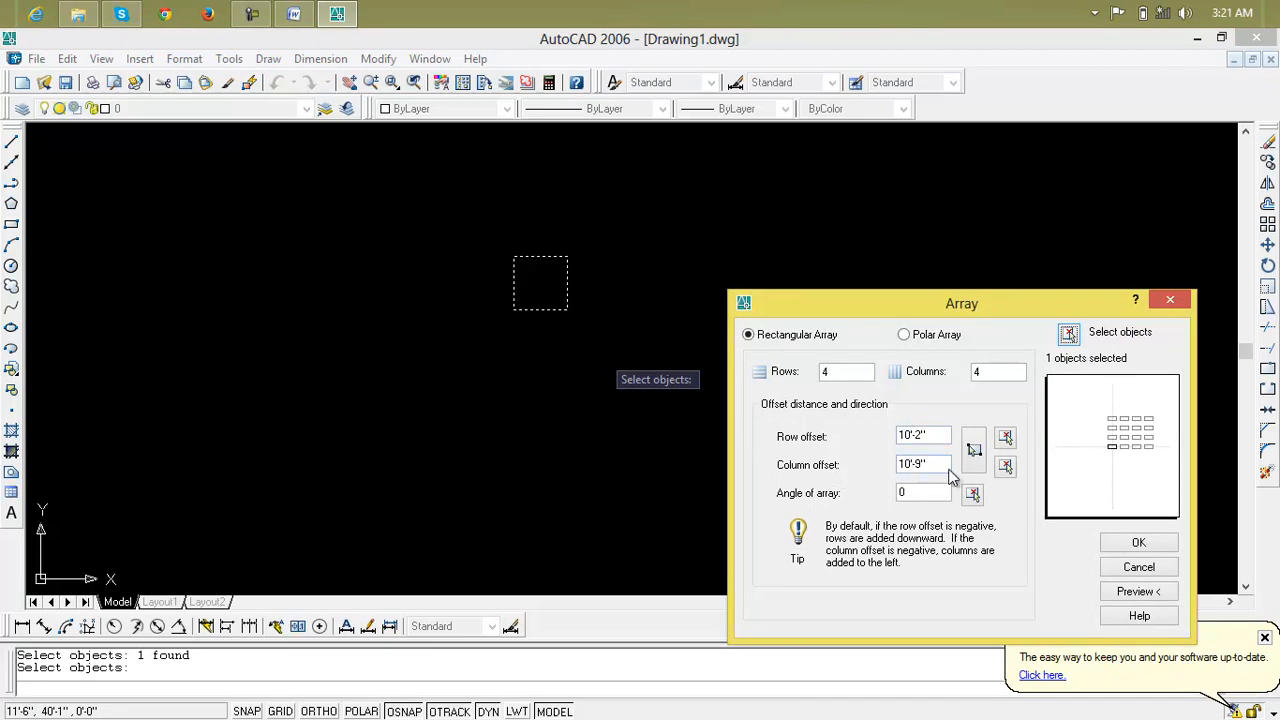
left_click(1165, 595)
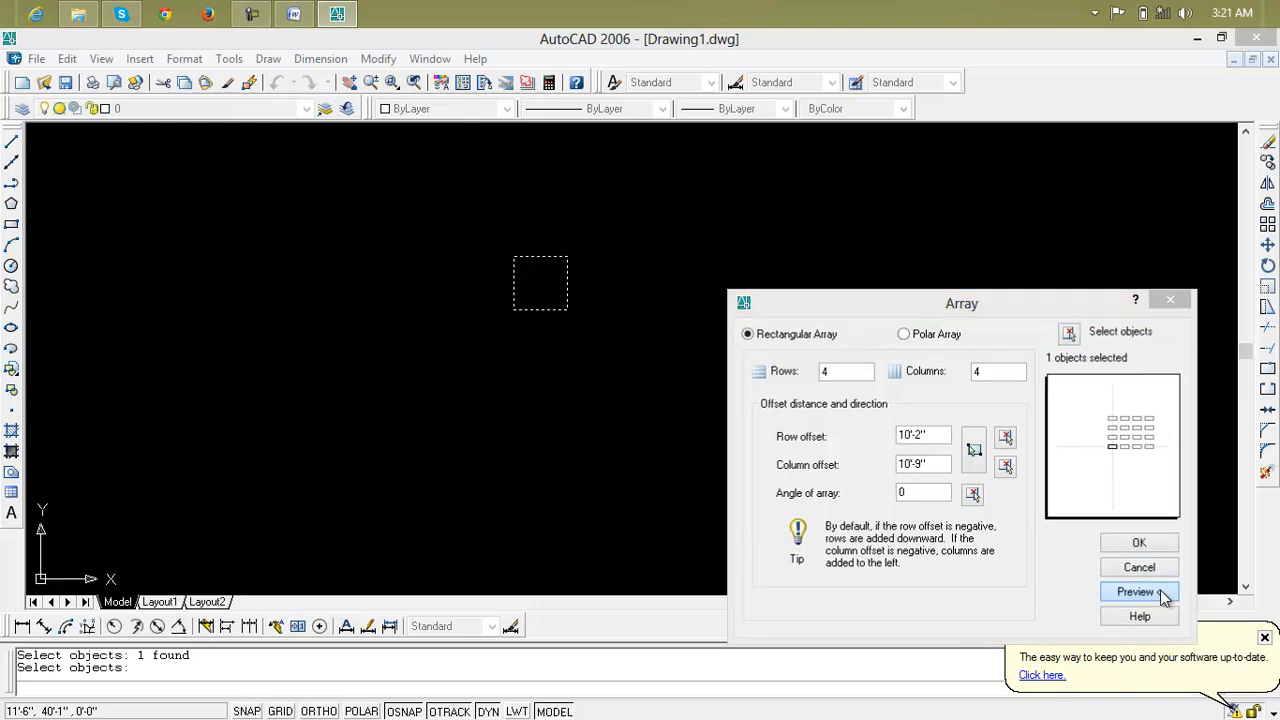
left_click(580, 389)
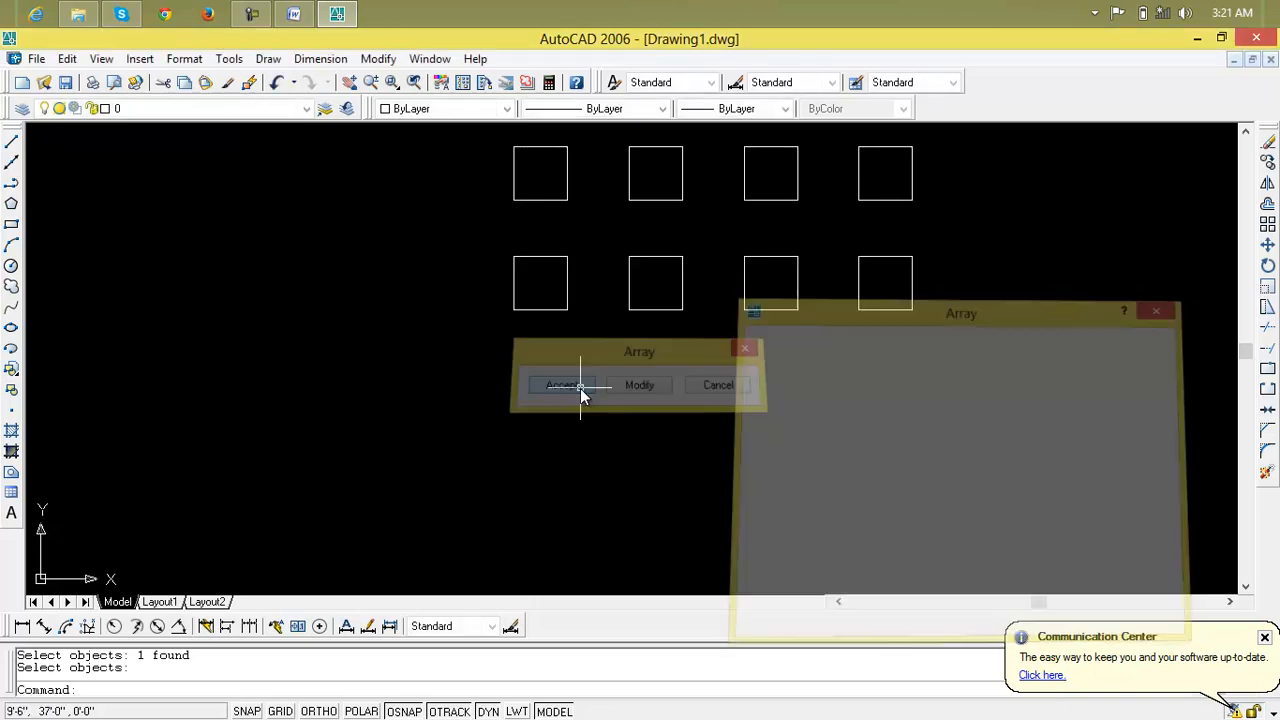
Add a vertical aligned dimension between the lower-left corners of the two lowest squares in the first column
mouse_move(673, 458)
middle_mouse_down()
mouse_move(632, 500)
mouse_move(594, 389)
middle_mouse_up()
scroll(632, 500, "down", 2)
scroll(486, 303, "up", 2)
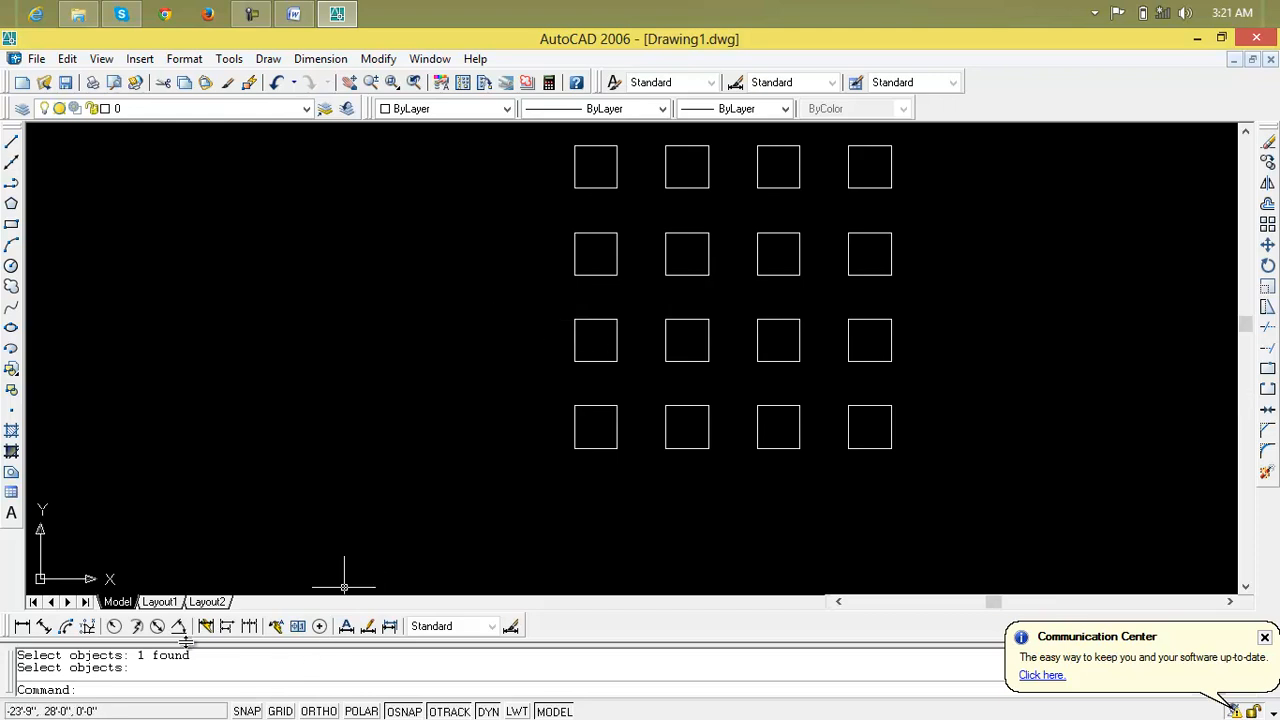
left_click(45, 626)
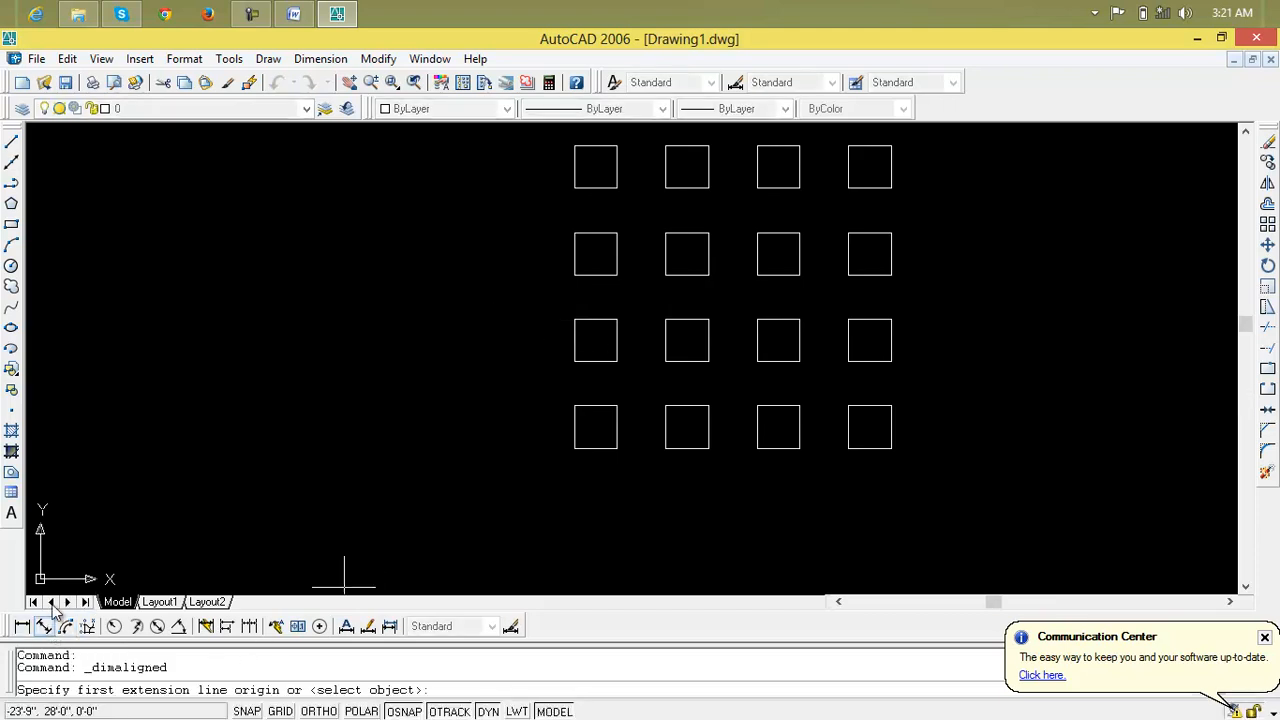
left_click(574, 449)
left_click(574, 362)
left_click(486, 366)
Add an aligned dimension between the lower-left corners of the first two squares in the bottom row, placed below them
scroll(486, 429, "up", 6)
scroll(491, 434, "down", 4)
middle_click_drag(668, 437, 483, 371)
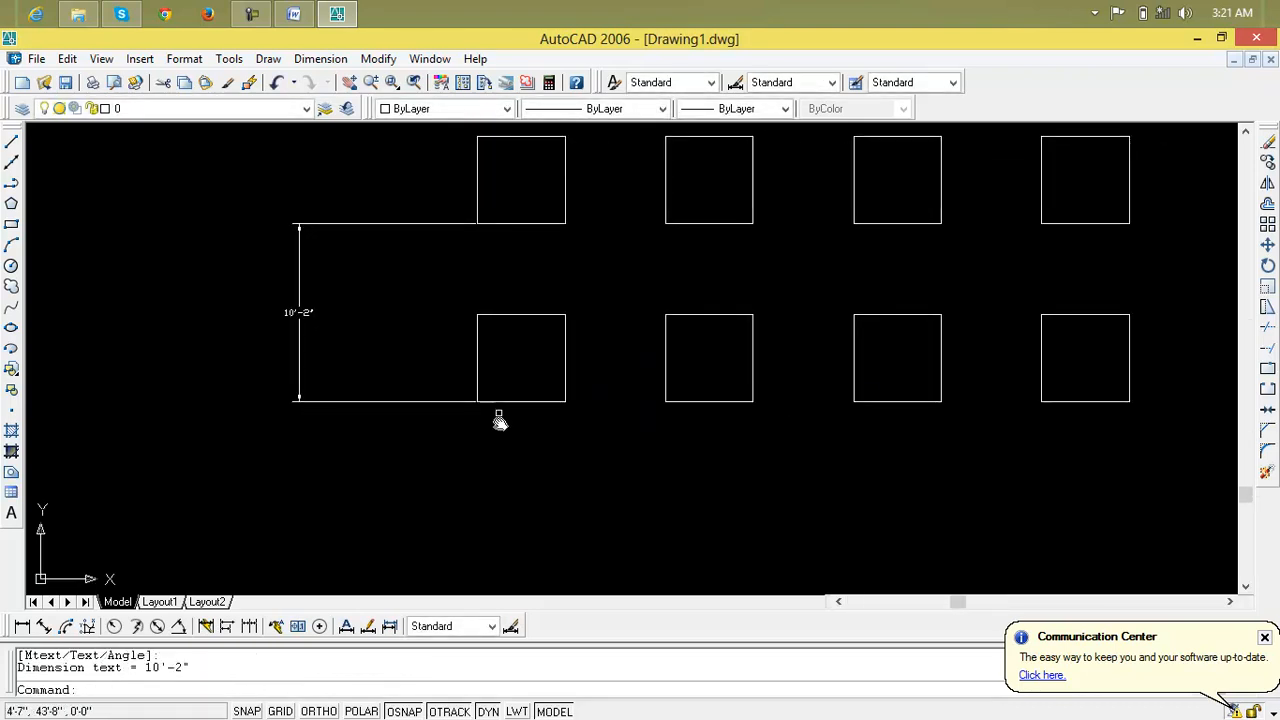
left_click(43, 626)
left_click(478, 402)
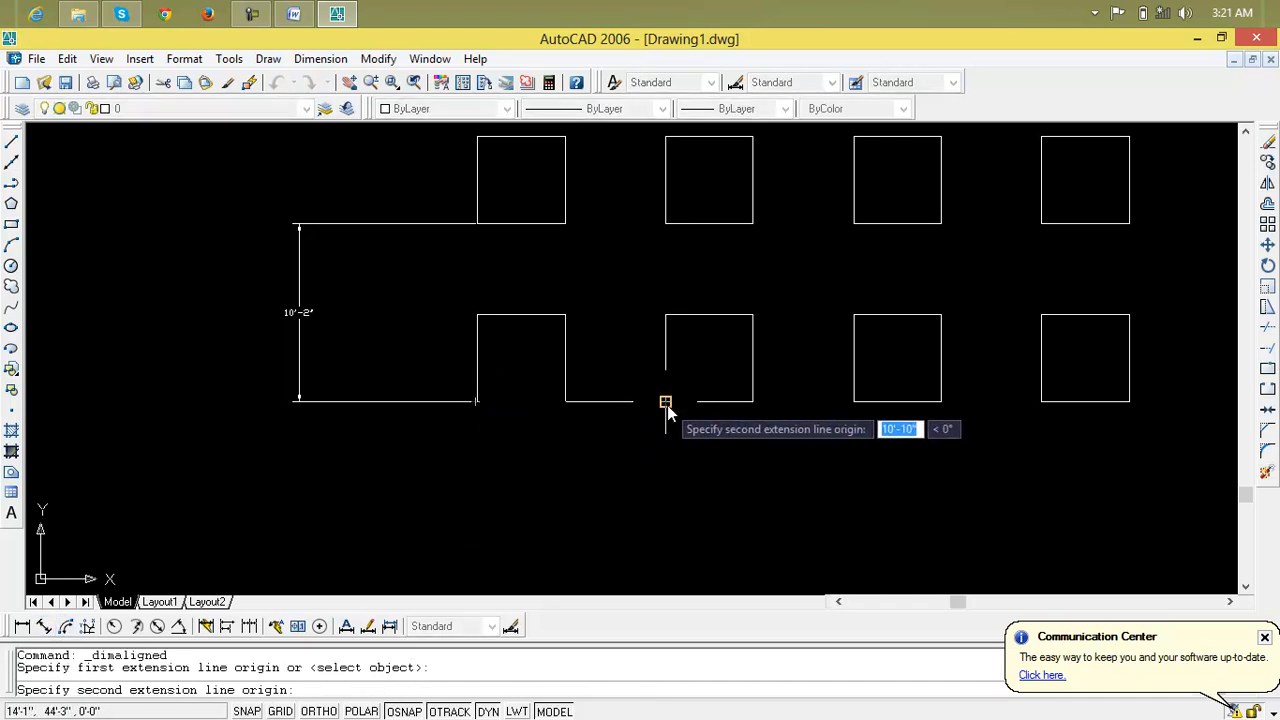
left_click(665, 402)
left_click(669, 480)
Erase the horizontal dimension below the bottom row of squares
scroll(600, 498, "up", 5)
scroll(593, 498, "down", 5)
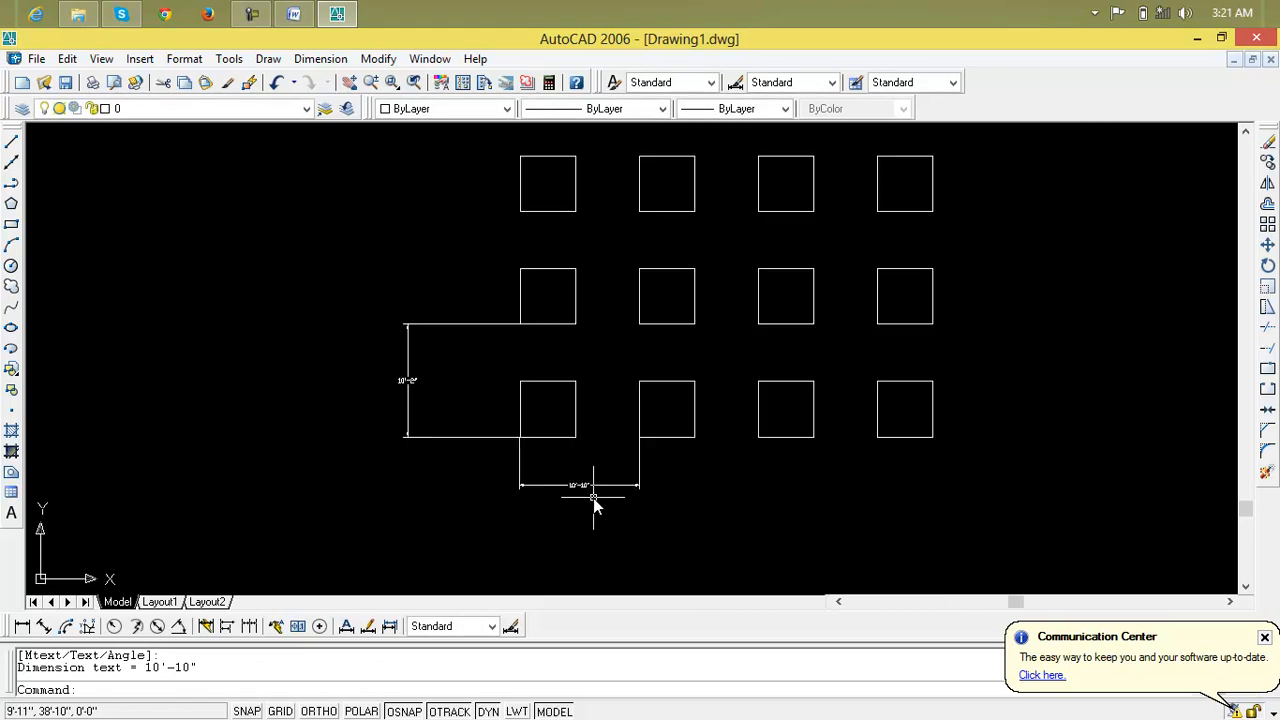
left_click(709, 475)
left_click(504, 504)
key("Delete")
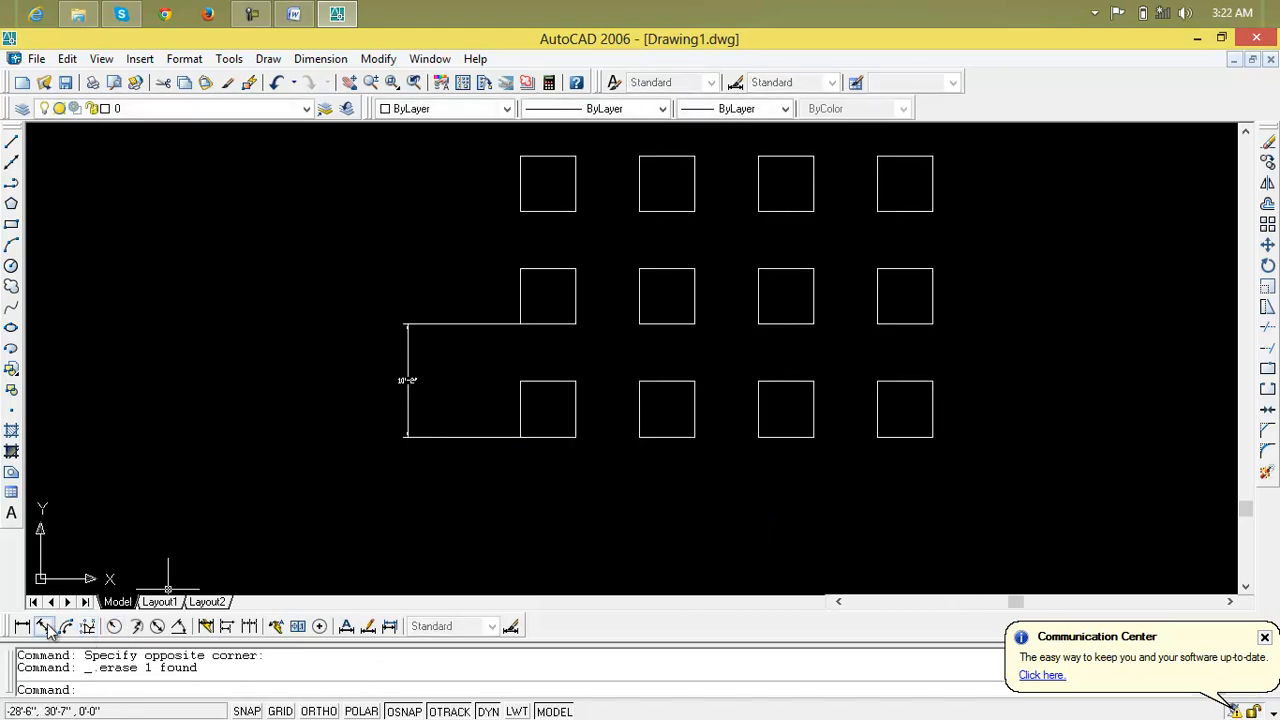
Dimension the column spacing again between the lower-left corners of the first two squares in the bottom row
left_click(44, 626)
scroll(507, 449, "up", 4)
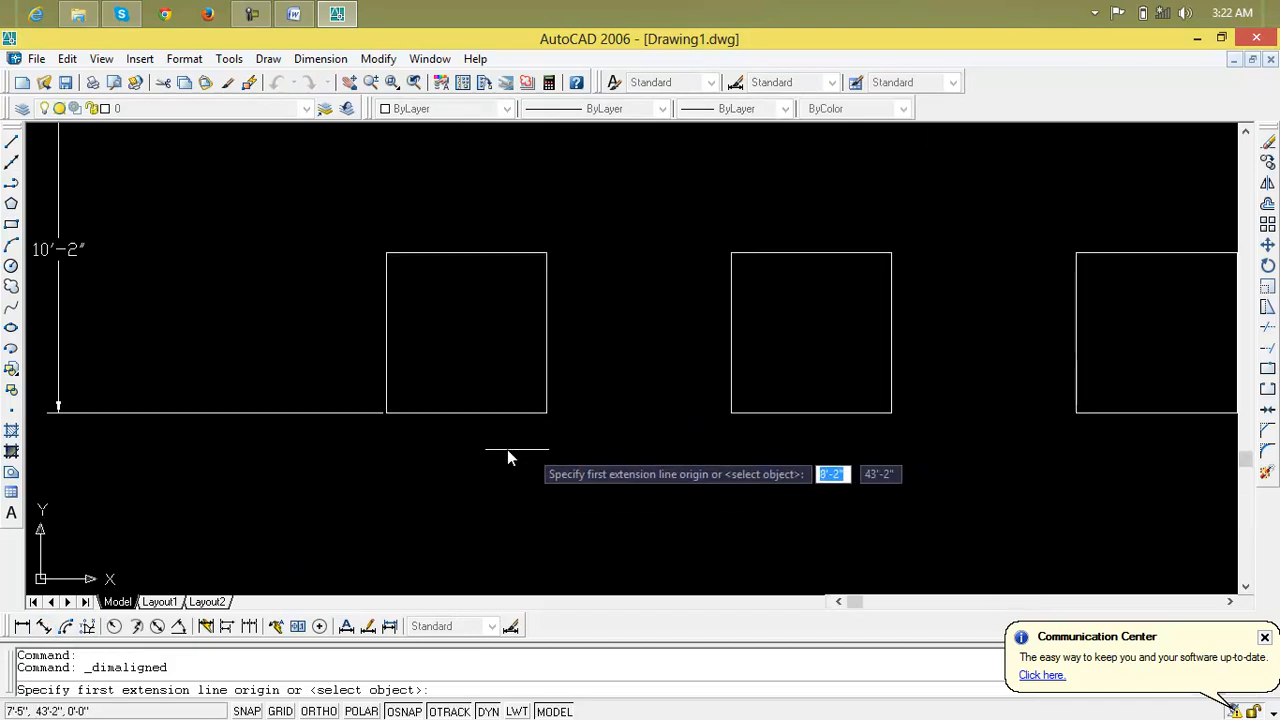
left_click(390, 421)
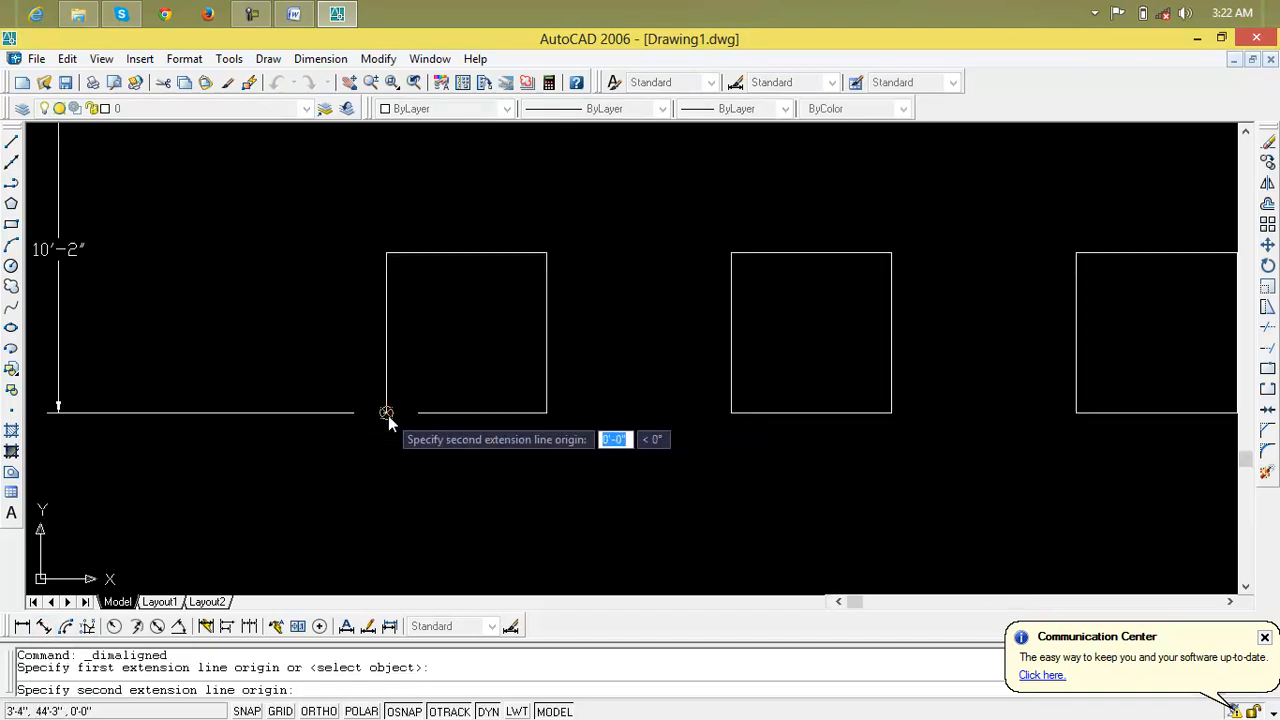
left_click(731, 415)
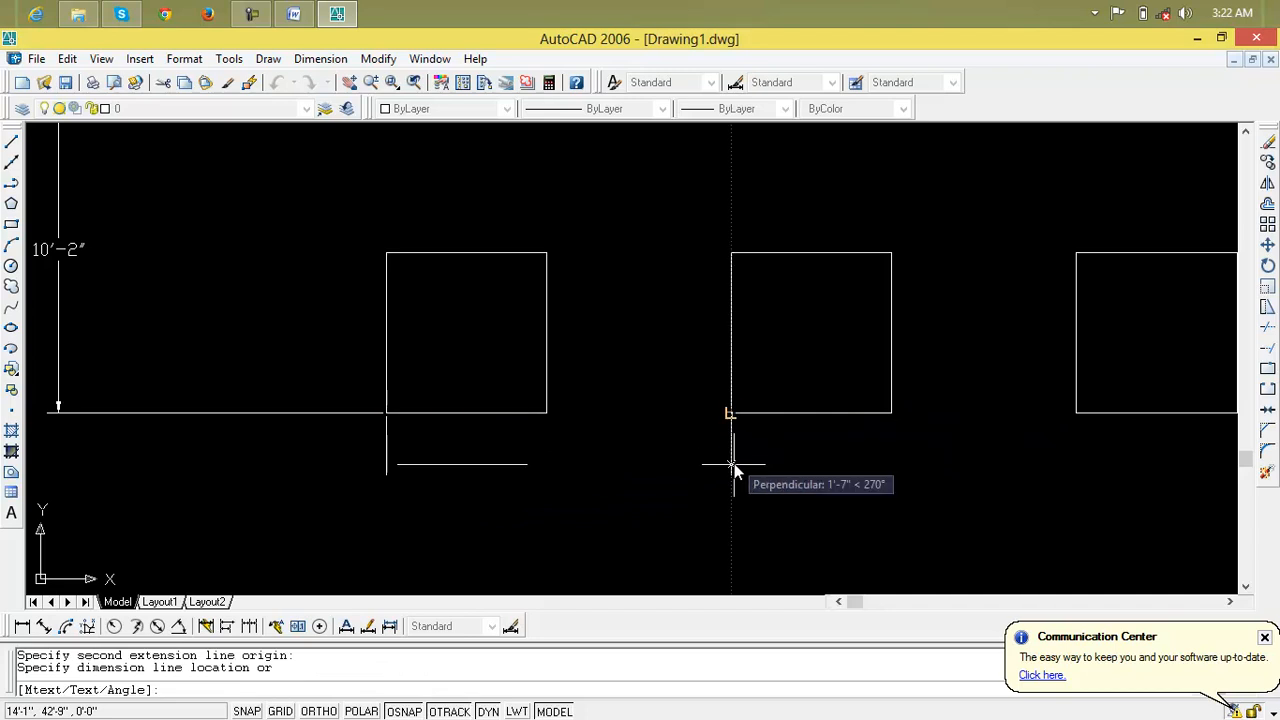
left_click(700, 490)
Inspect the new column spacing dimension up close, and erase both the horizontal and the vertical dimension
scroll(563, 466, "up", 3)
scroll(563, 480, "down", 6)
scroll(651, 482, "up", 8)
middle_click_drag(354, 457, 799, 462)
left_click(799, 462)
left_click(325, 457)
key("Delete")
left_click(294, 455)
left_click(74, 297)
key("Delete")
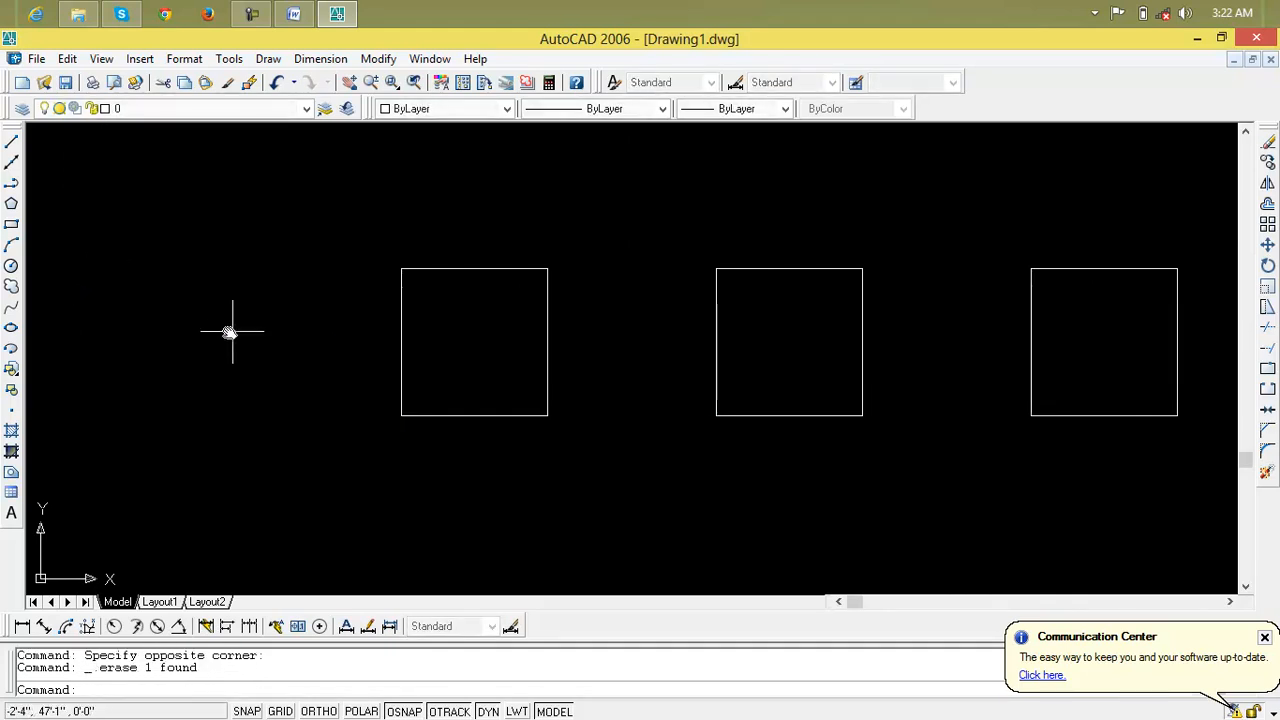
Preview a rectangular array of all sixteen squares with the angle of array set to 45, and cancel it
scroll(343, 363, "down", 8)
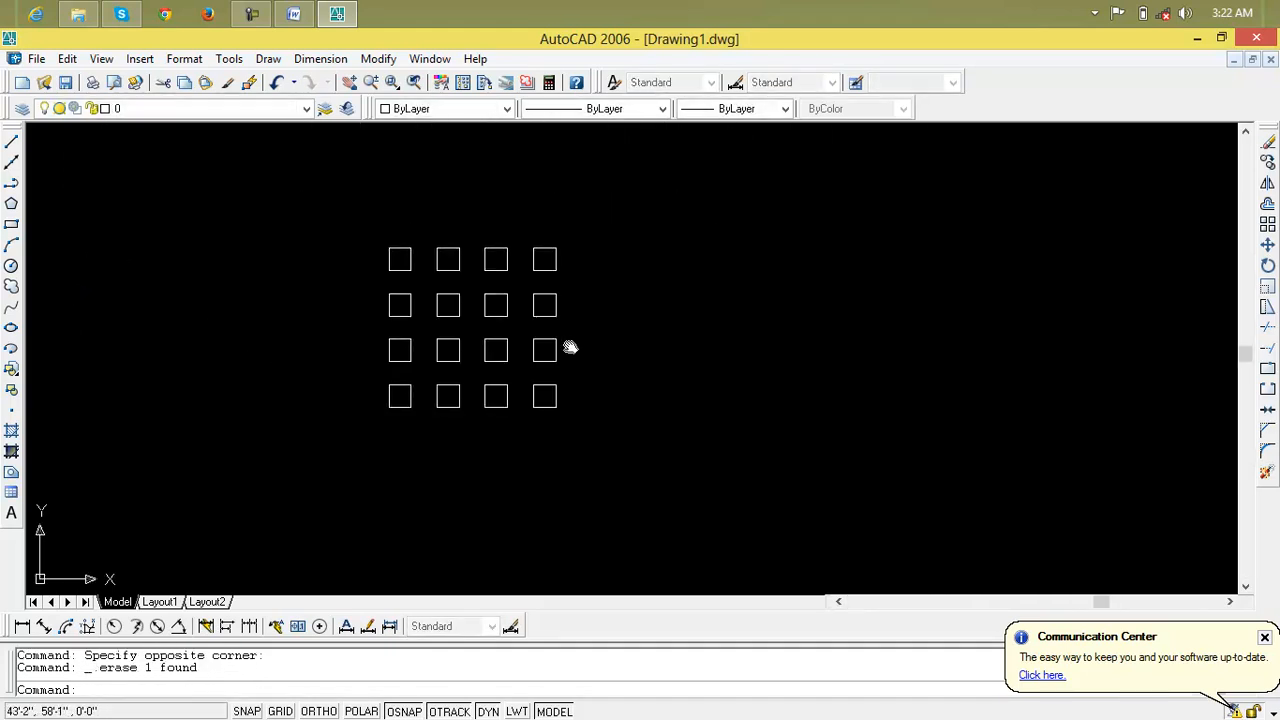
left_click(500, 260)
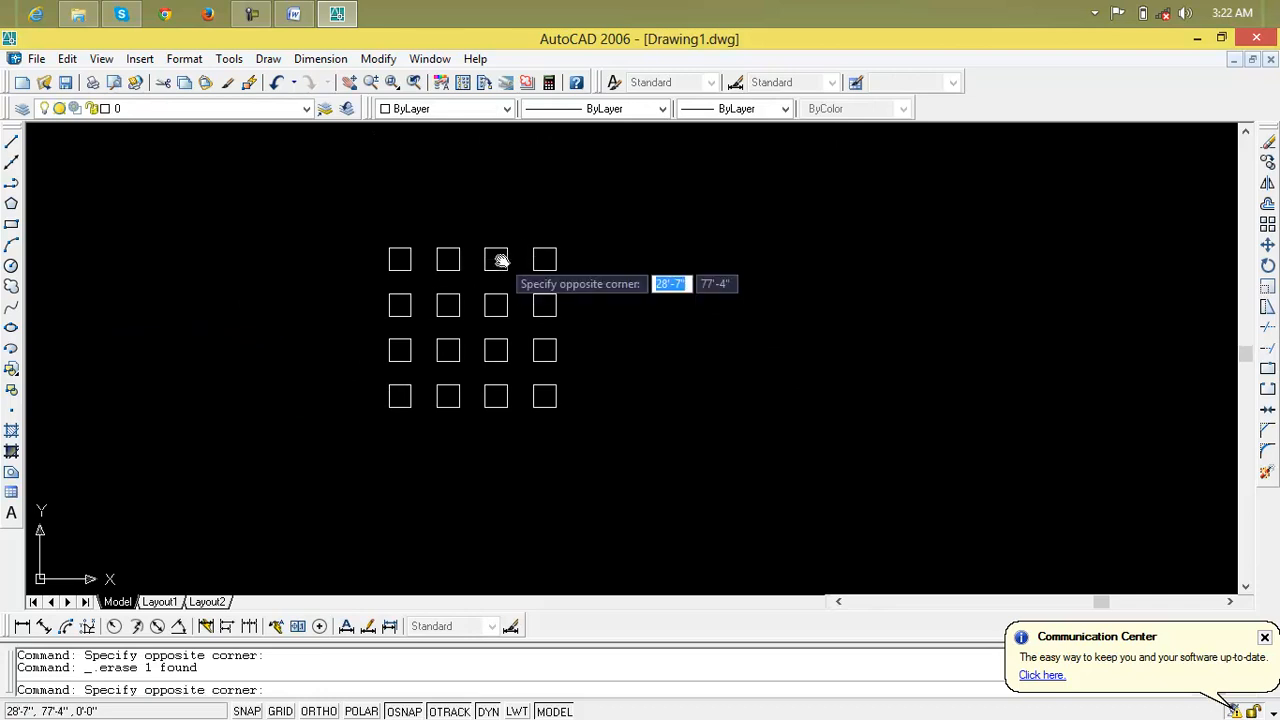
left_click(502, 266)
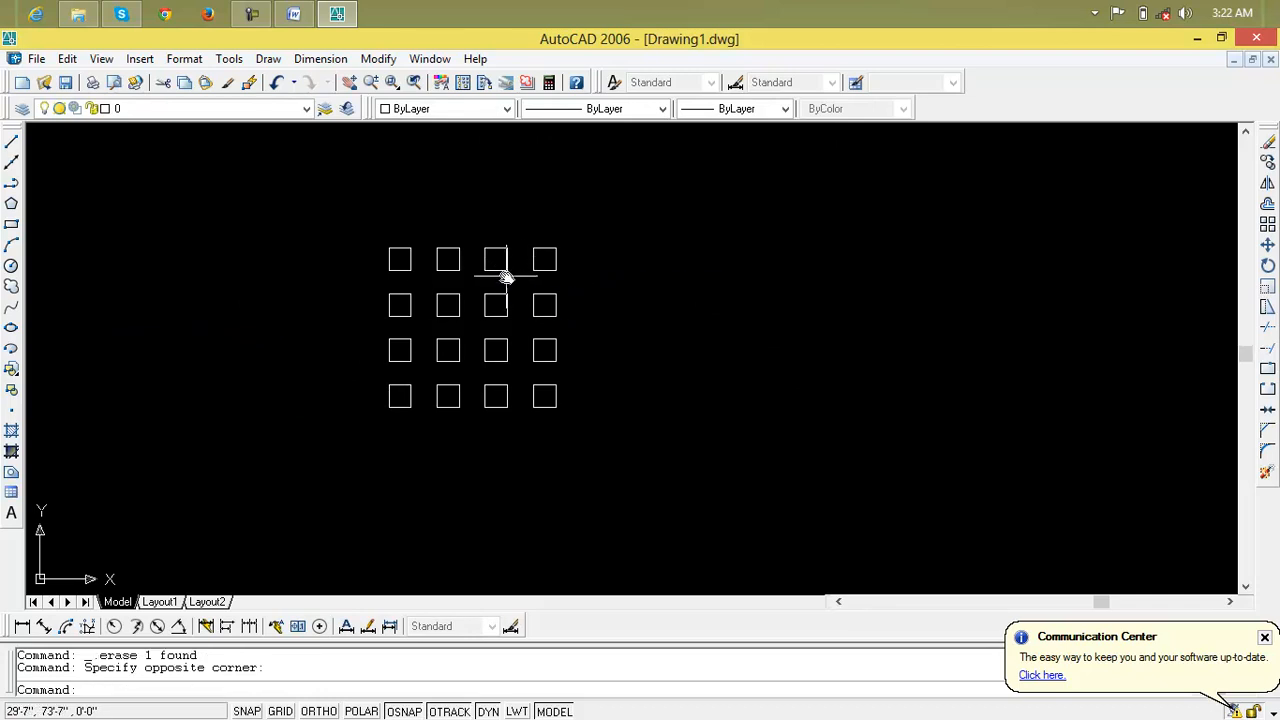
left_click(1268, 226)
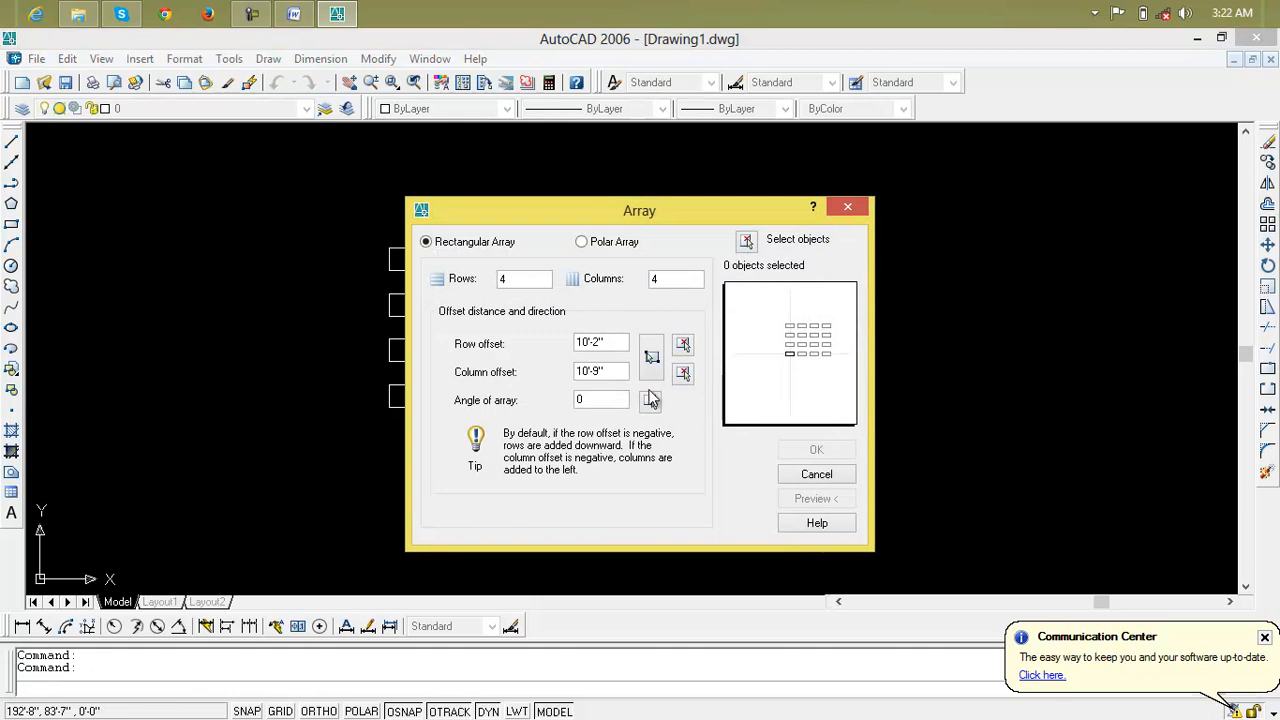
type("45")
left_click(746, 240)
left_click(666, 204)
left_click(352, 460)
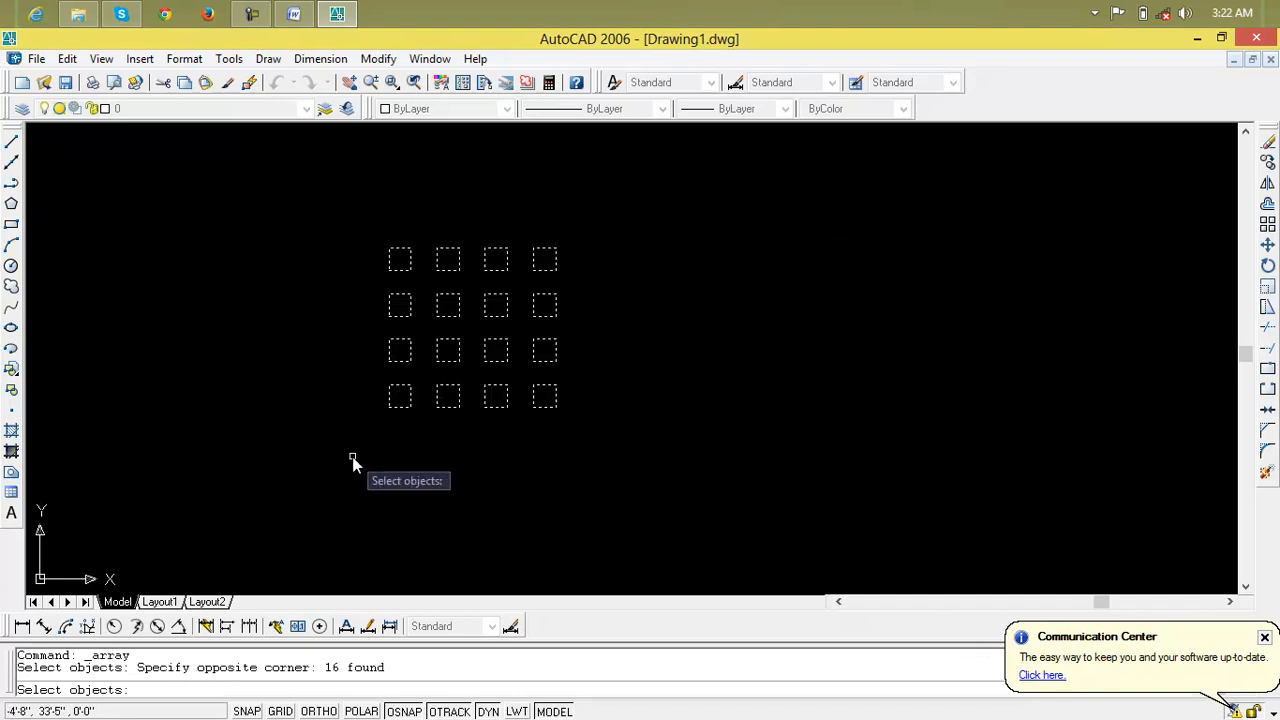
key("Return")
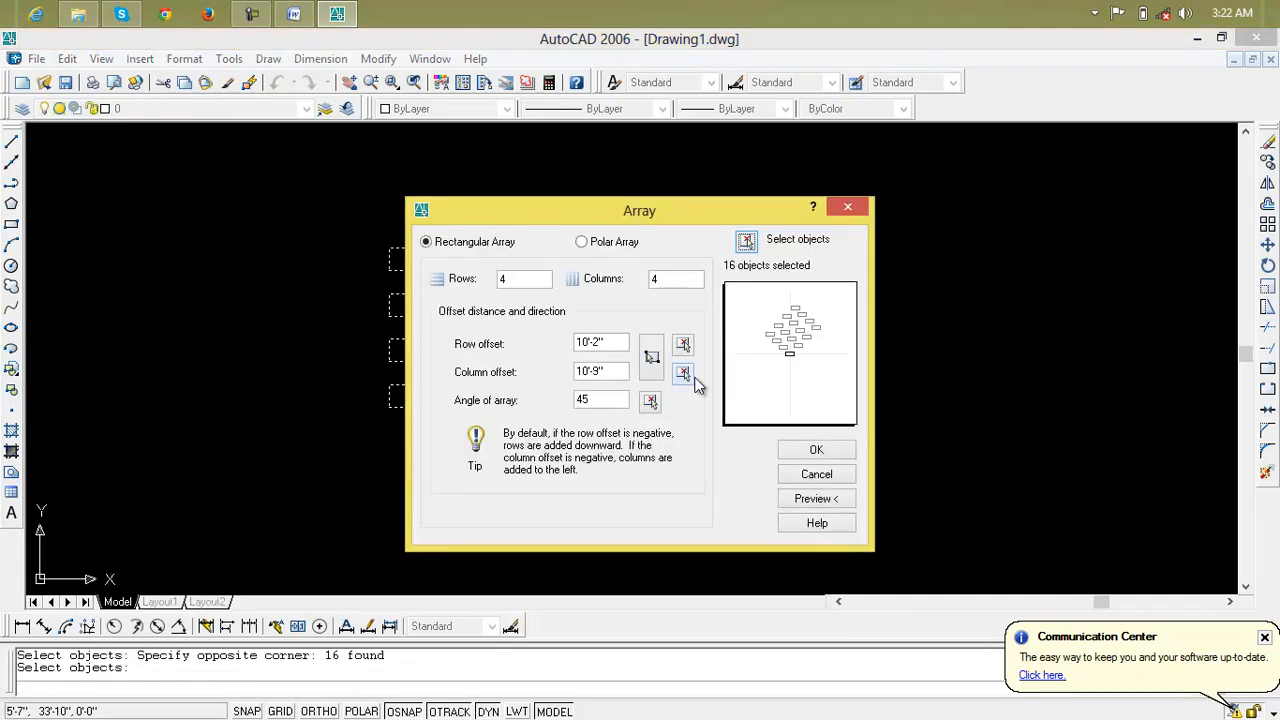
left_click(828, 503)
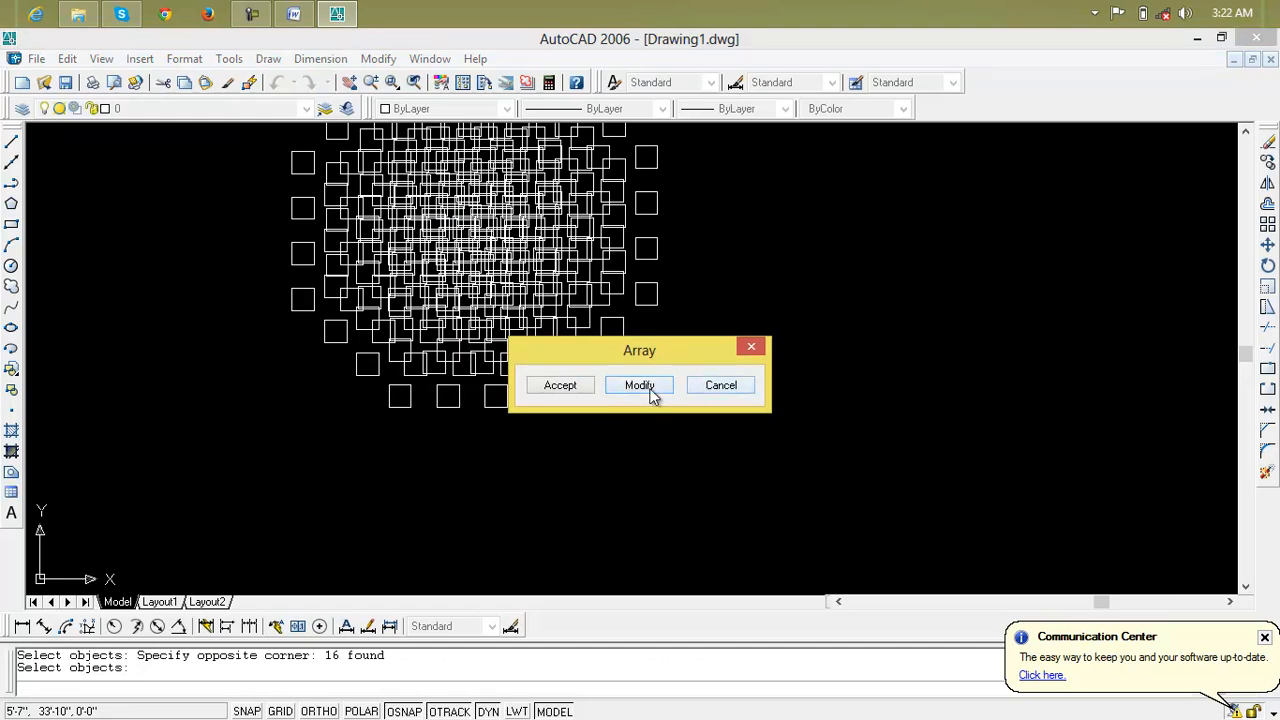
left_click(642, 386)
key("Escape")
left_click(703, 194)
left_click(236, 486)
key("Escape")
key("Escape")
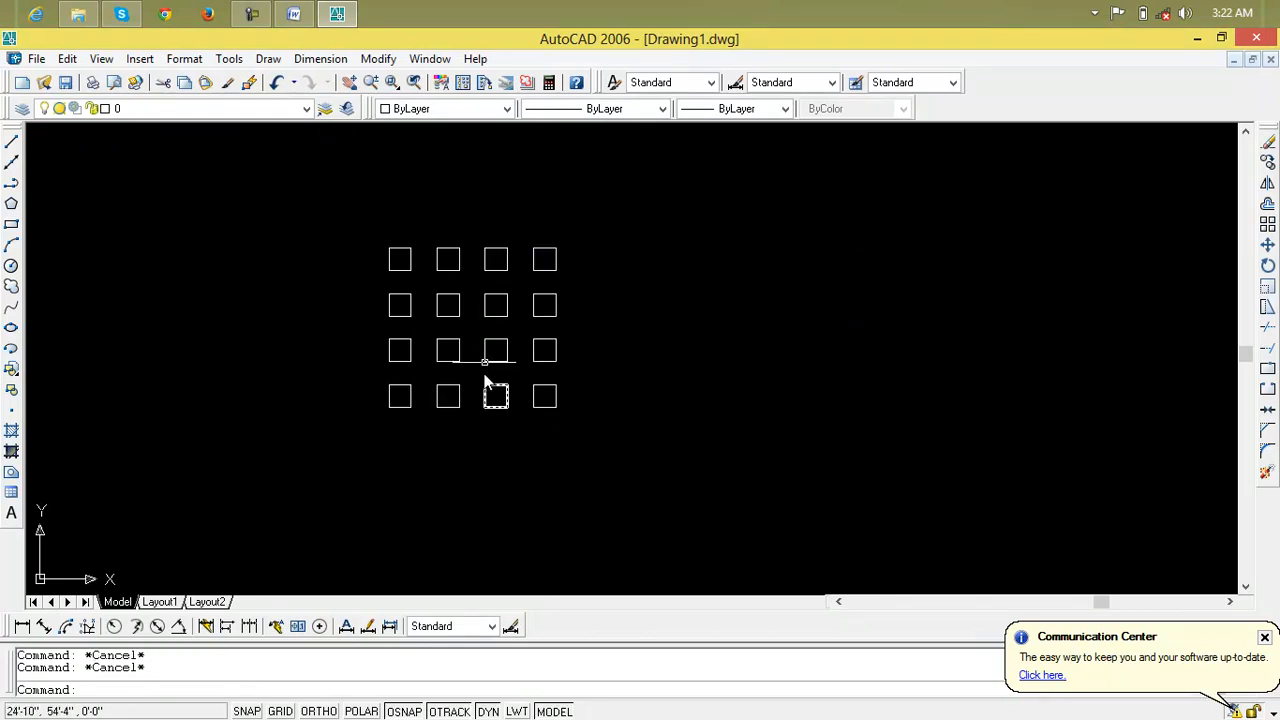
left_click(451, 316)
double_click(451, 316)
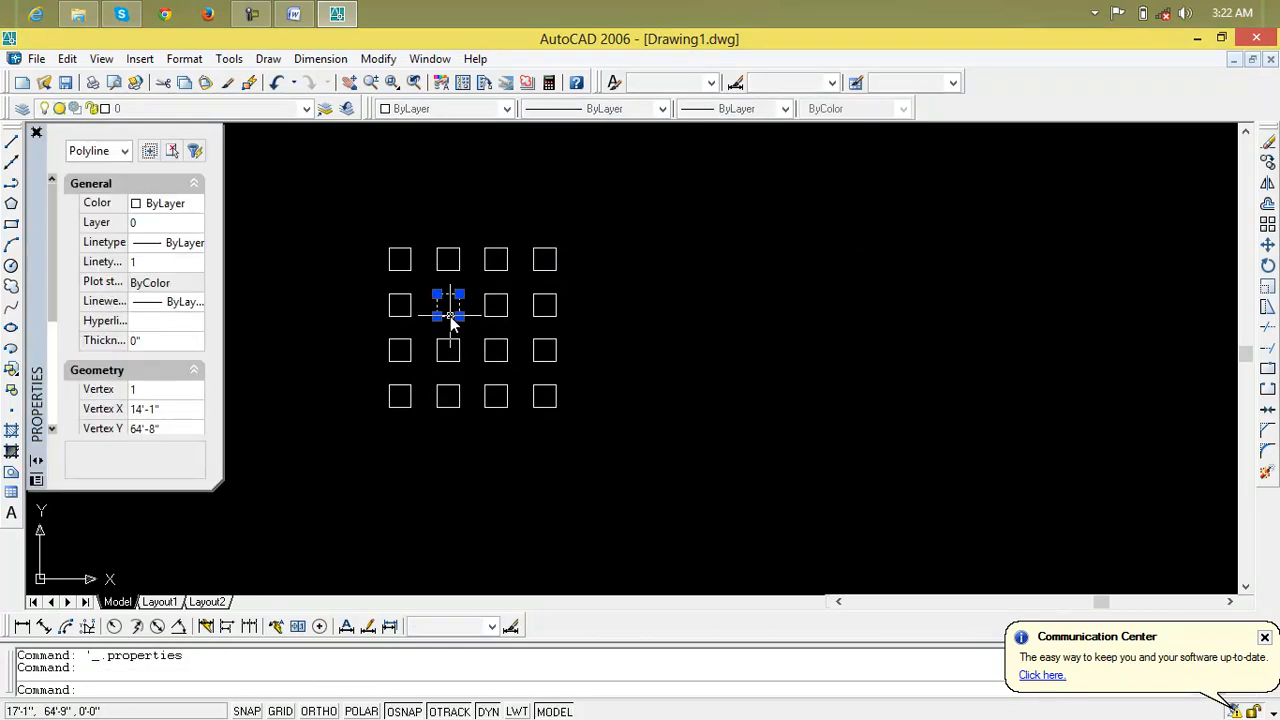
left_click(36, 135)
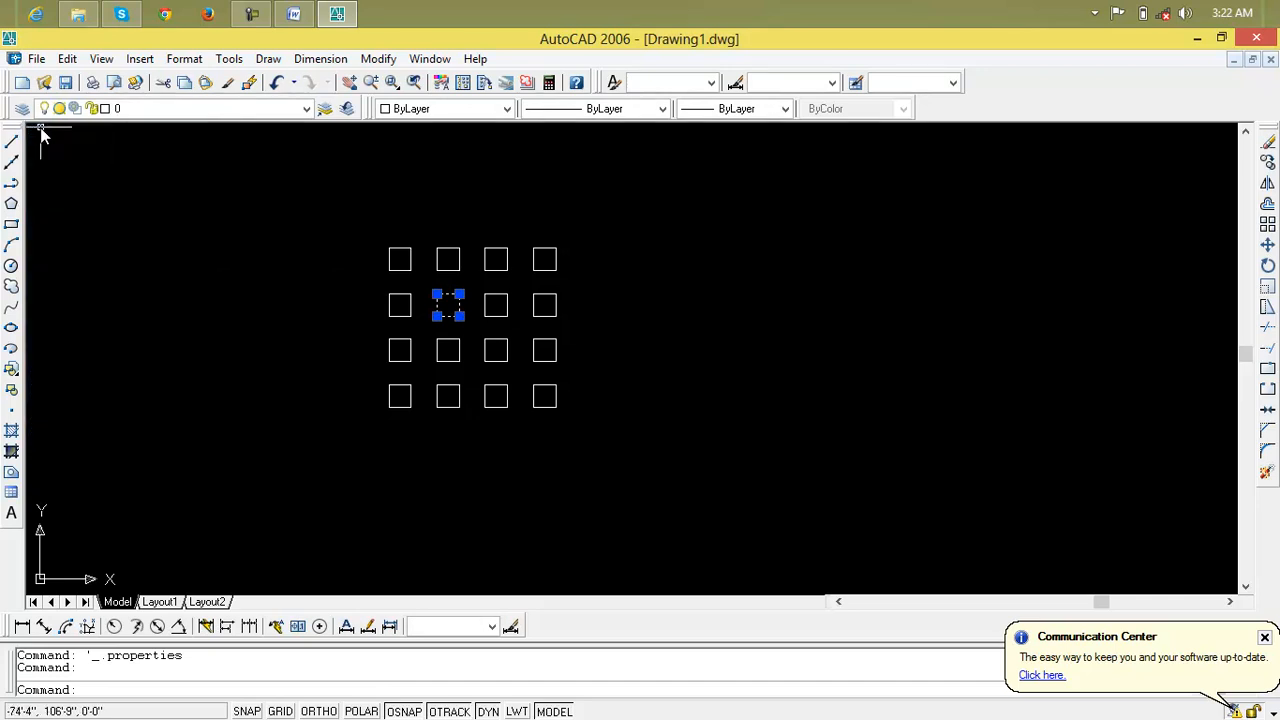
key("Escape")
key("Escape")
left_click(658, 209)
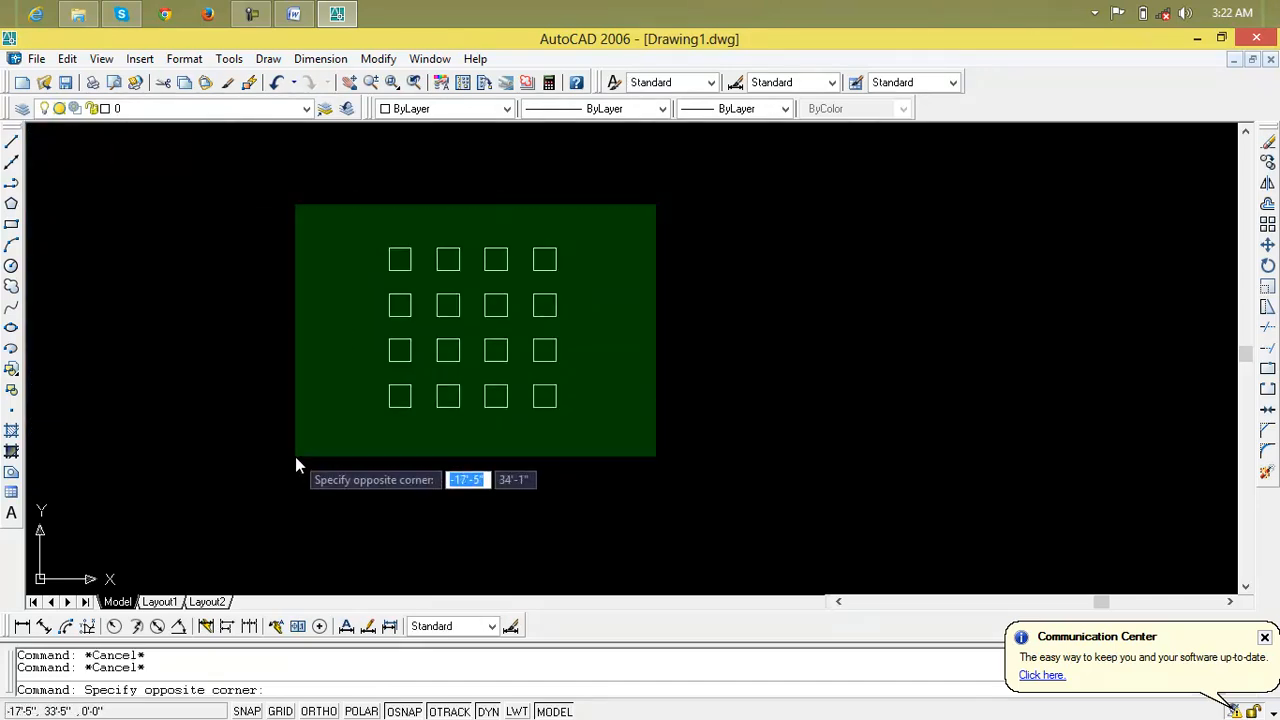
left_click(297, 449)
key("Escape")
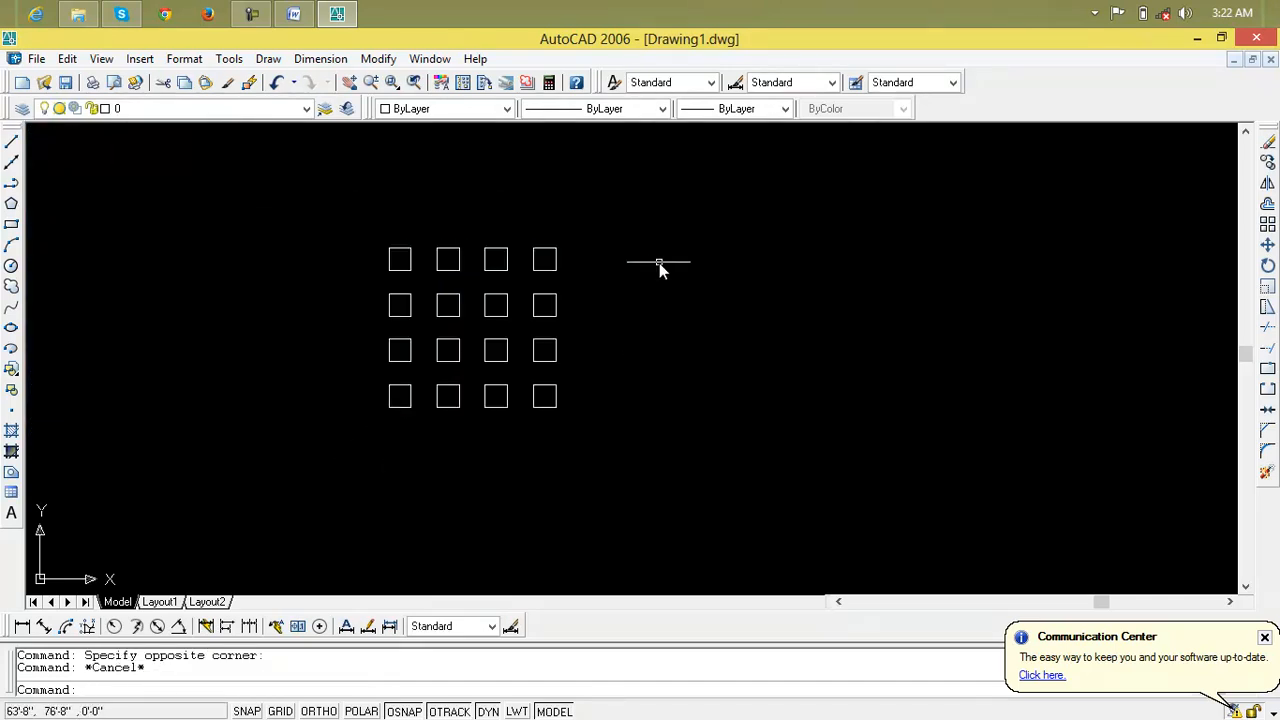
Erase every square of the array except the first one in the top row
left_click(660, 206)
left_click(430, 463)
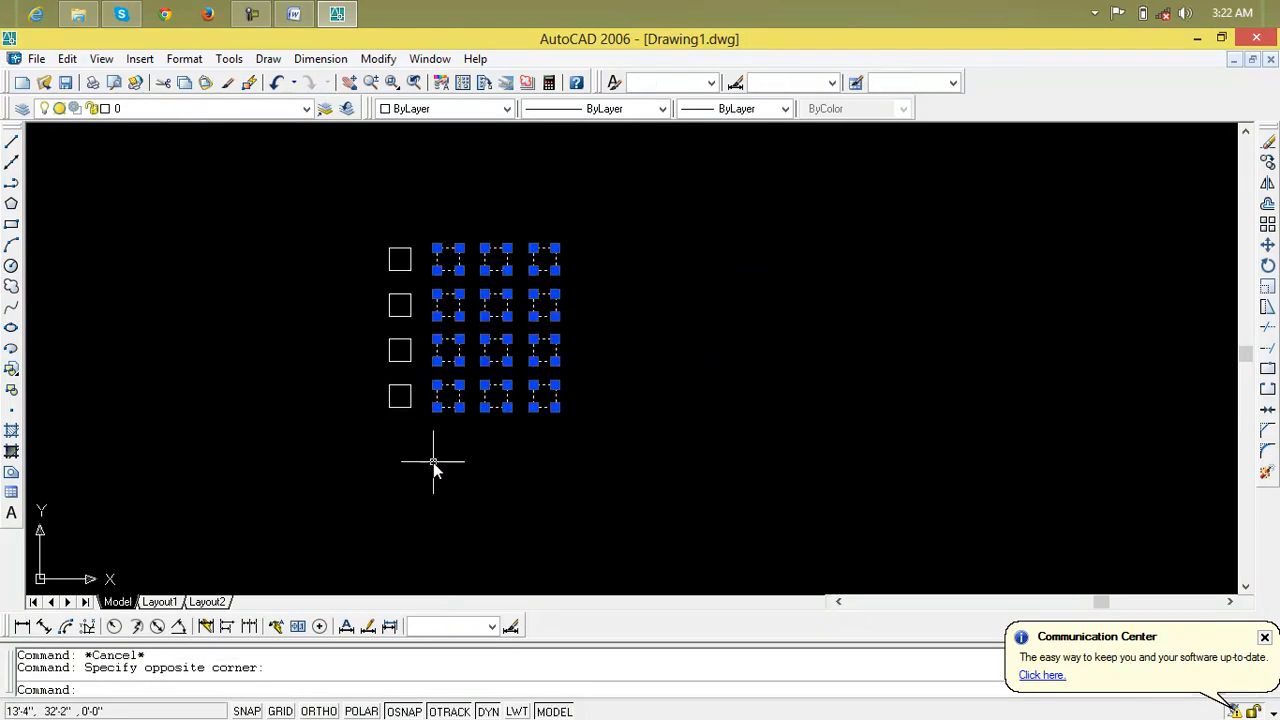
key("Delete")
left_click(512, 334)
left_click(357, 405)
key("Delete")
left_click(451, 300)
left_click(357, 334)
key("Delete")
Array the remaining square in 4 rows and 4 columns with offsets 10'-2" and 10'-9" at a 45° angle, previewing and accepting it
scroll(411, 247, "up", 2)
middle_click_drag(411, 247, 580, 380)
scroll(580, 375, "up", 3)
key("Escape")
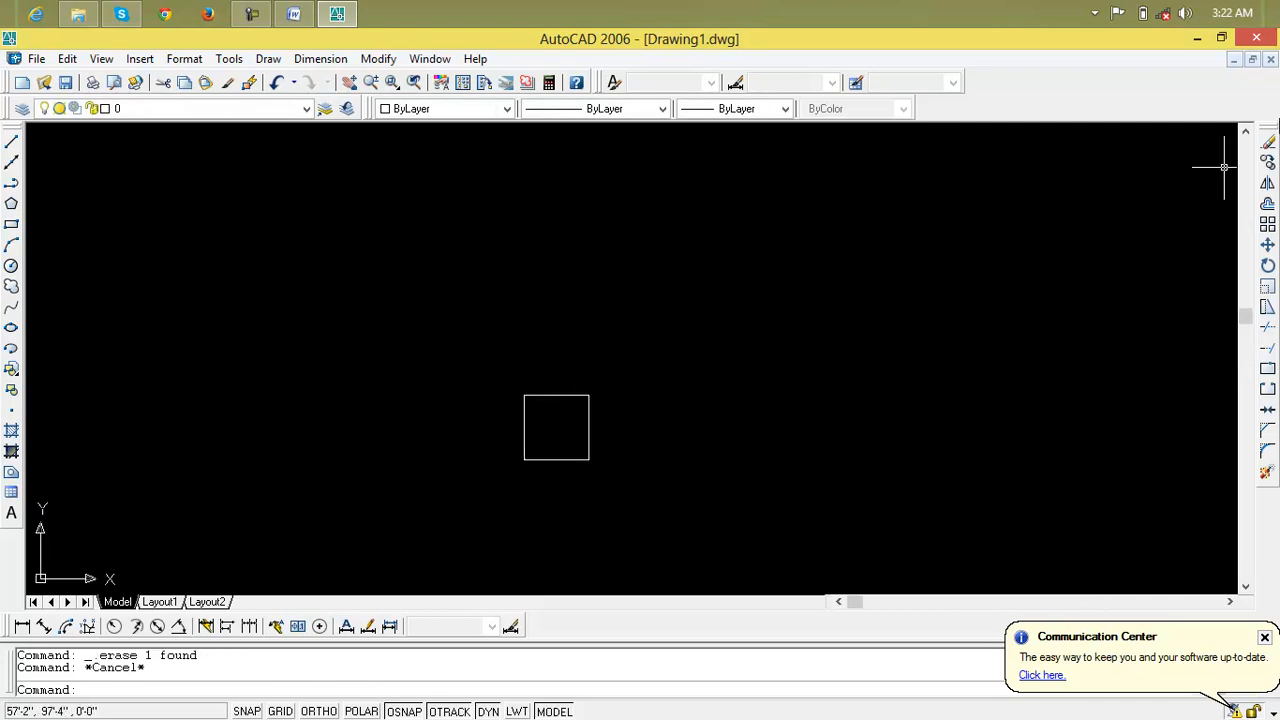
left_click(1267, 204)
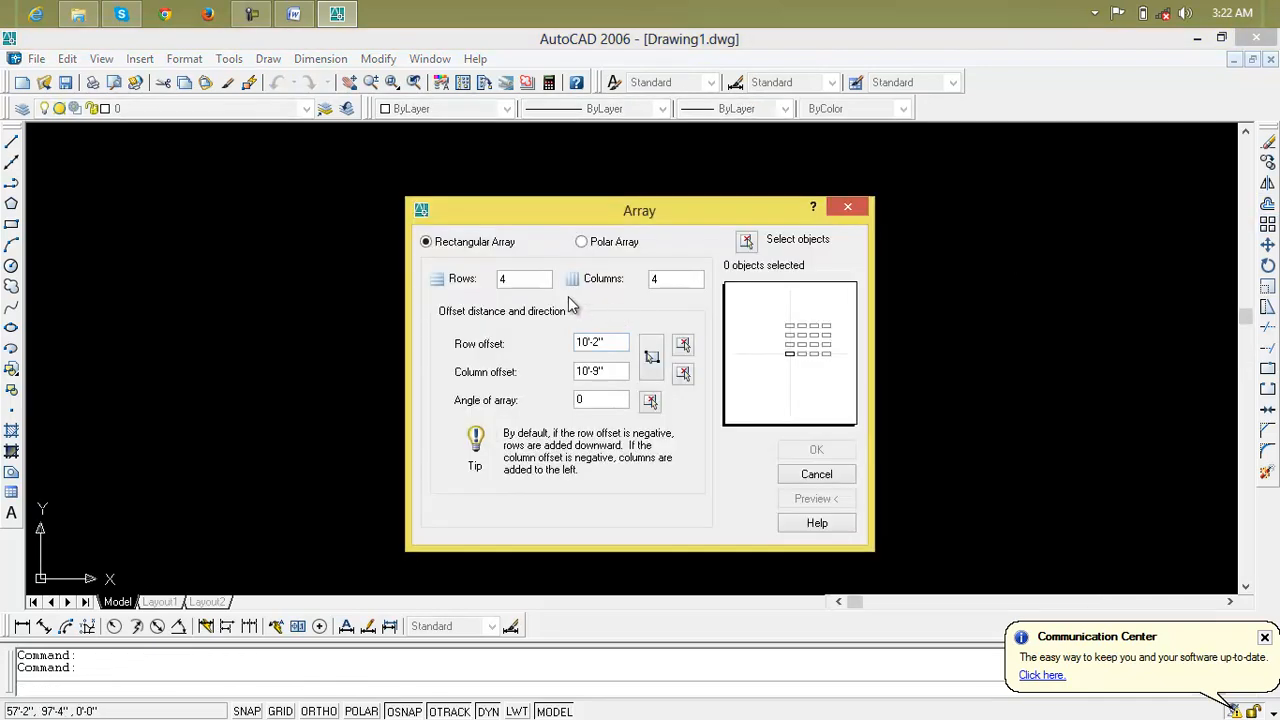
left_click(746, 241)
left_click(588, 434)
key("Return")
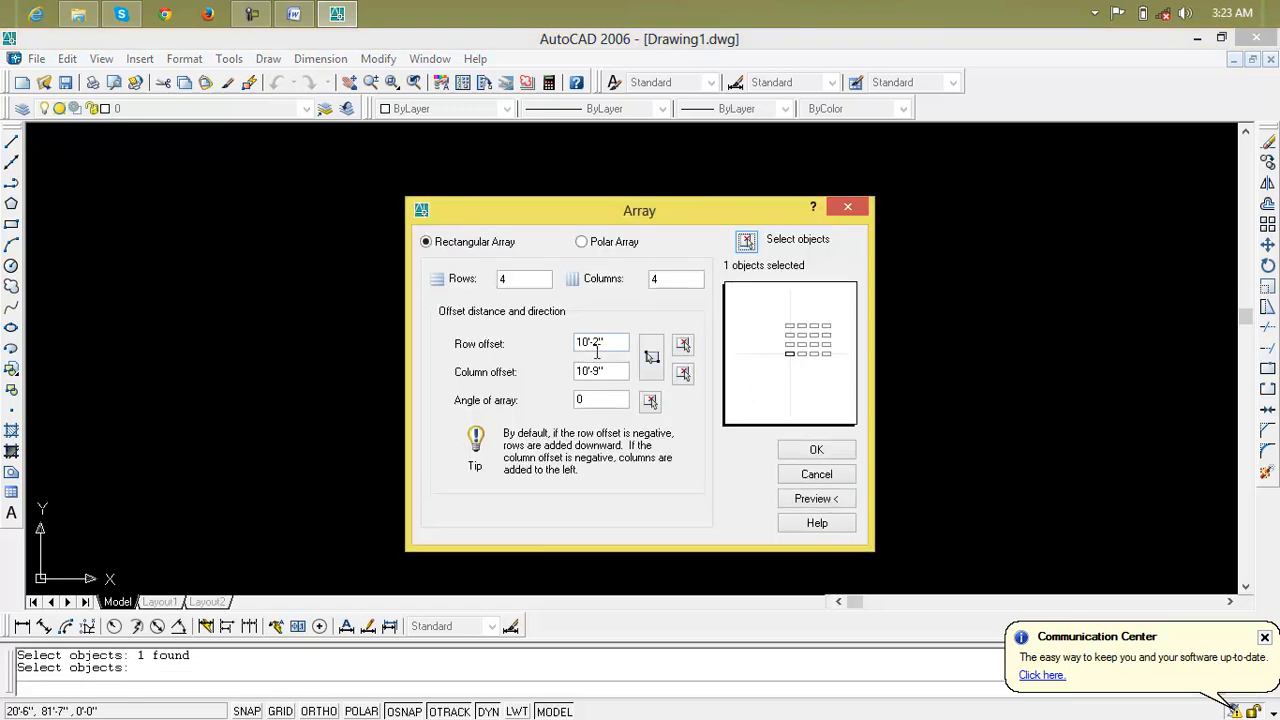
left_click_drag(587, 401, 522, 401)
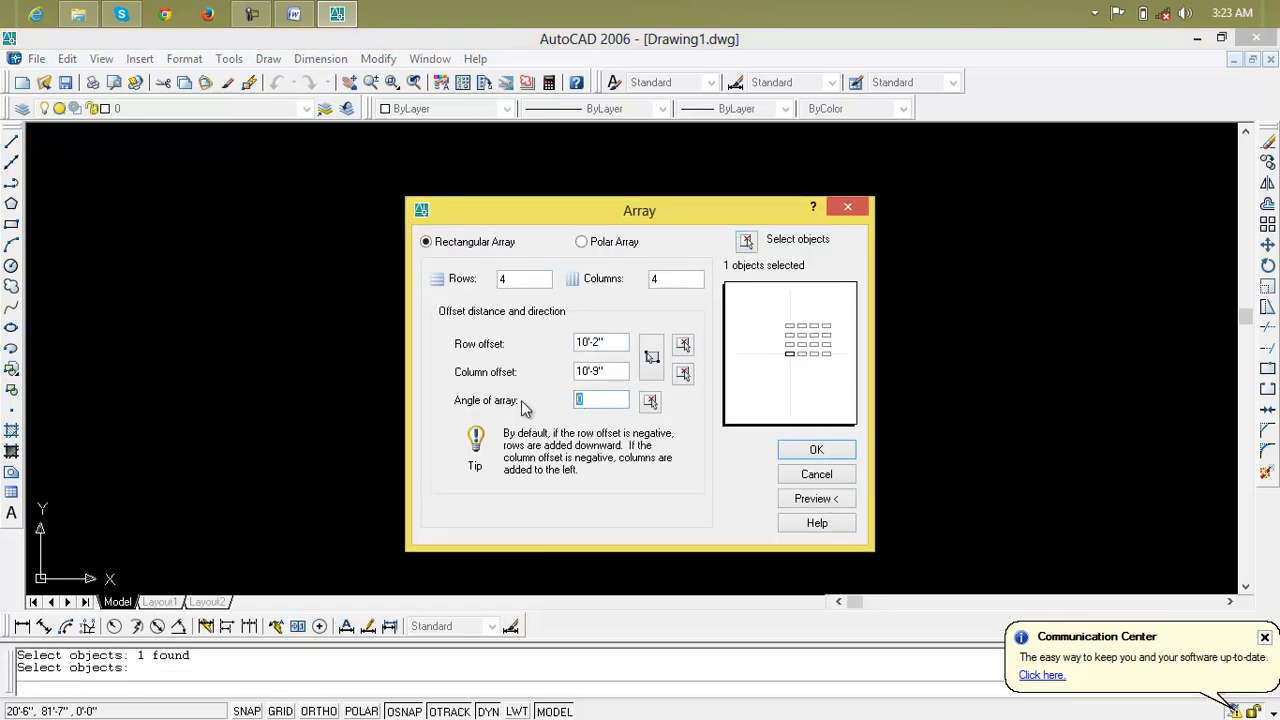
left_click(808, 498)
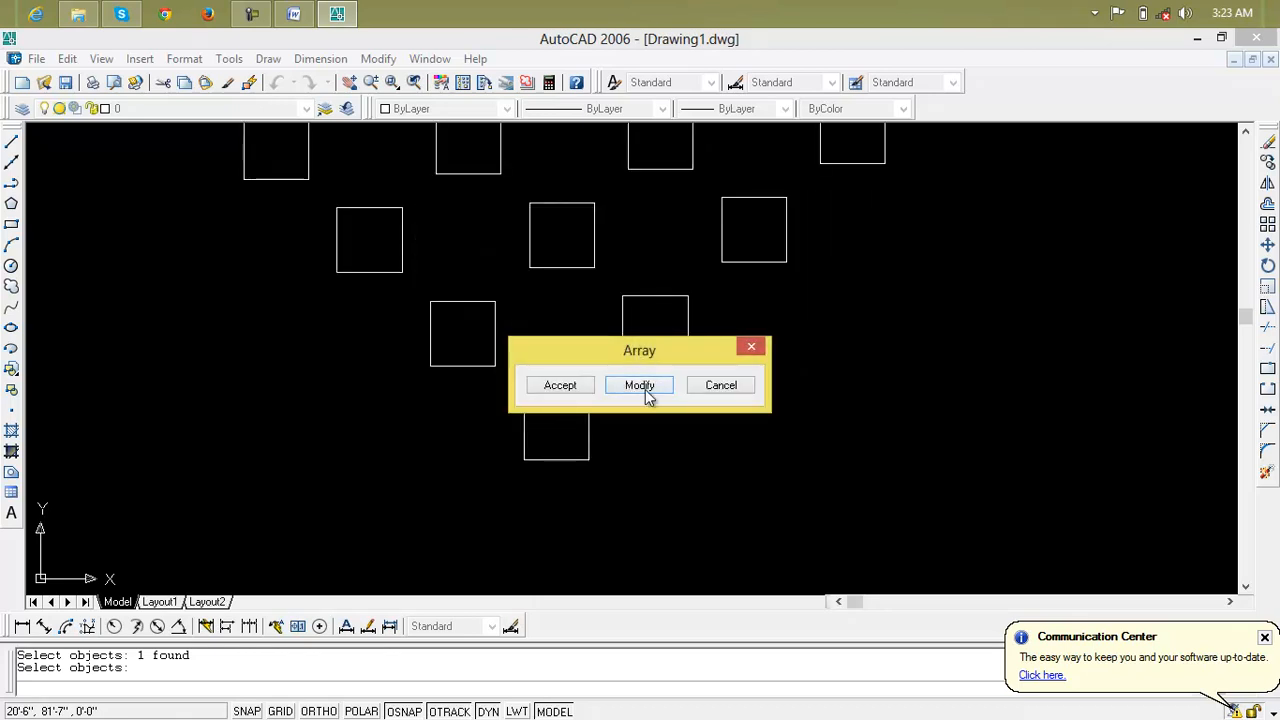
left_click(592, 390)
scroll(740, 461, "down", 3)
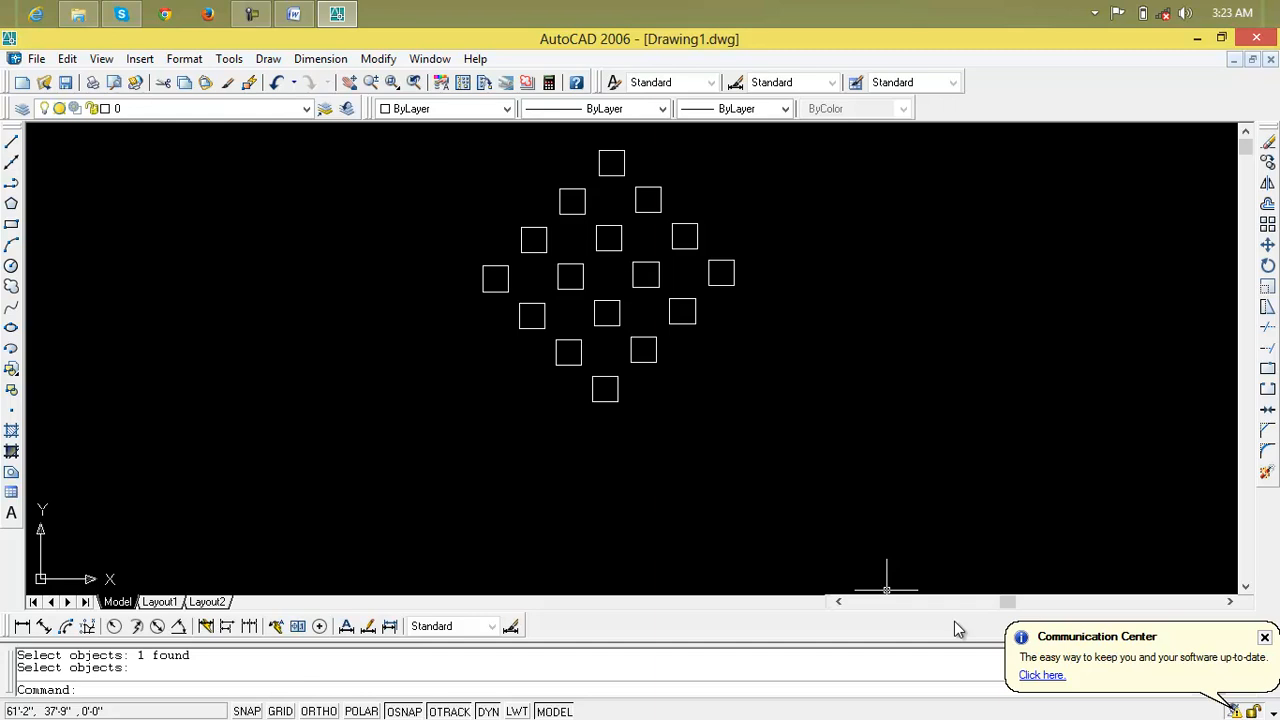
Erase all sixteen squares of the angled array
left_click(795, 177)
left_click(462, 380)
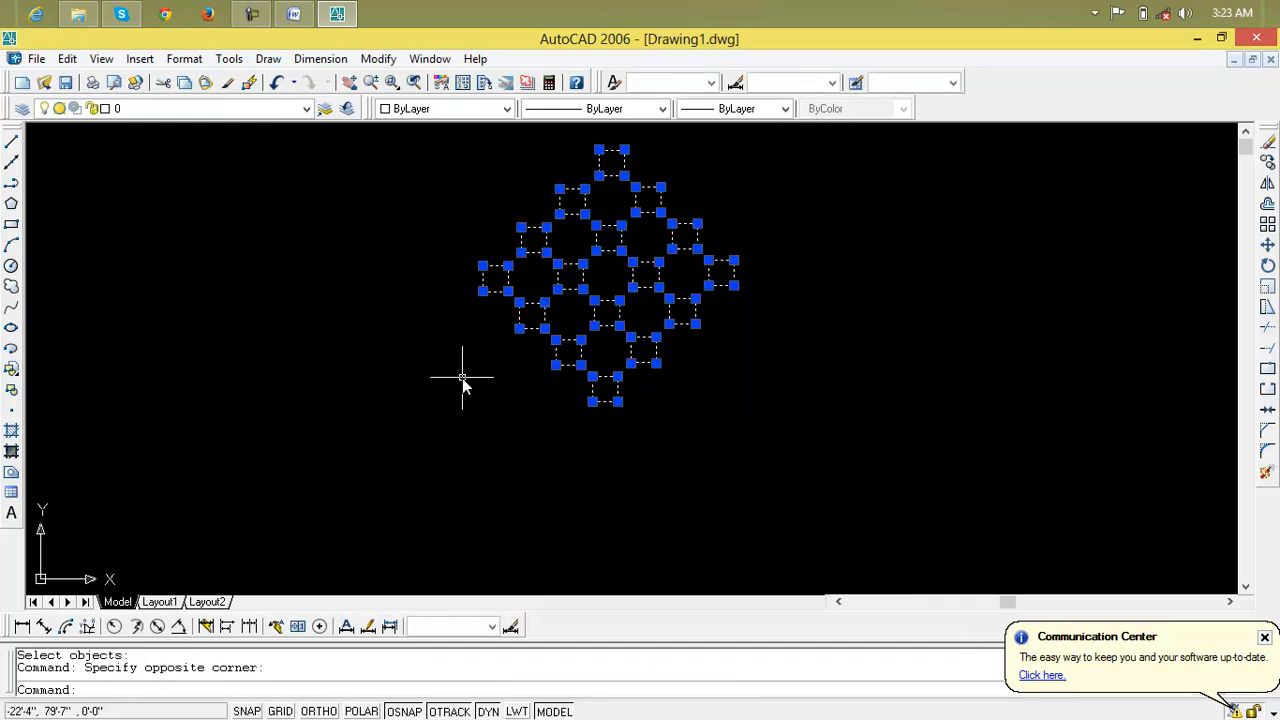
key("Delete")
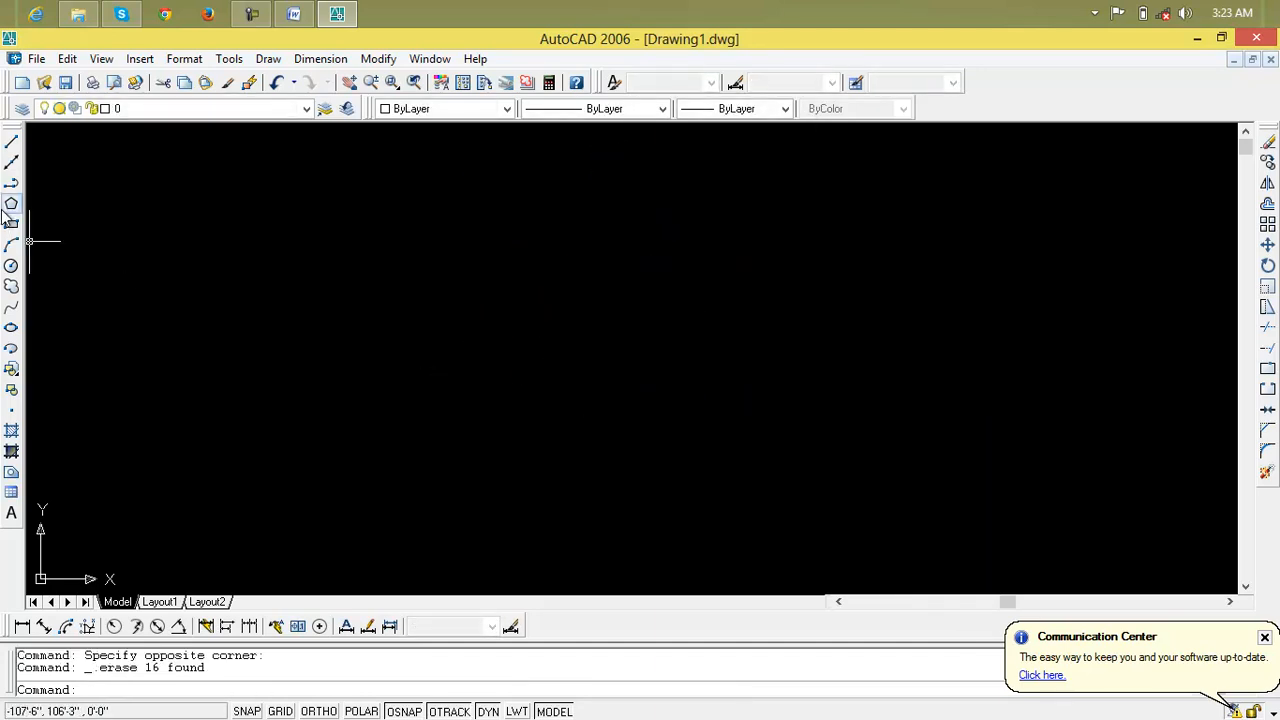
Draw a small circle by centre and radius in the upper part of the empty drawing
left_click(10, 266)
left_click(232, 281)
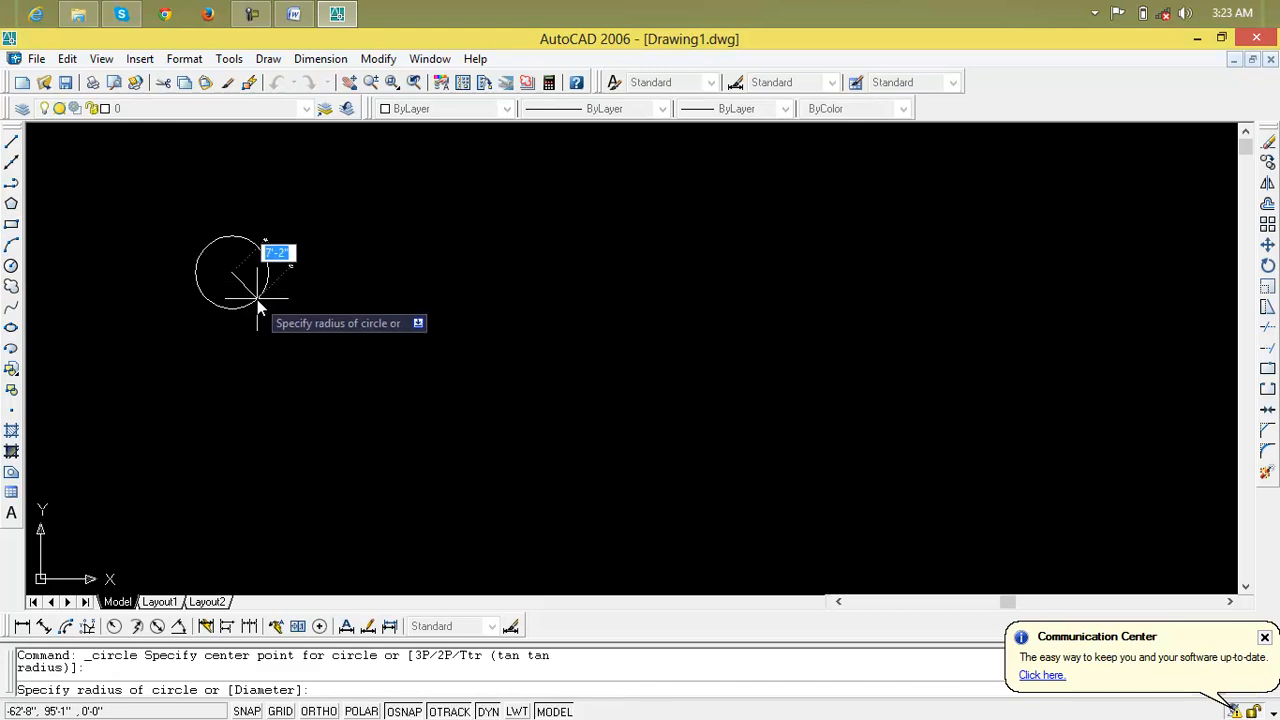
left_click(248, 296)
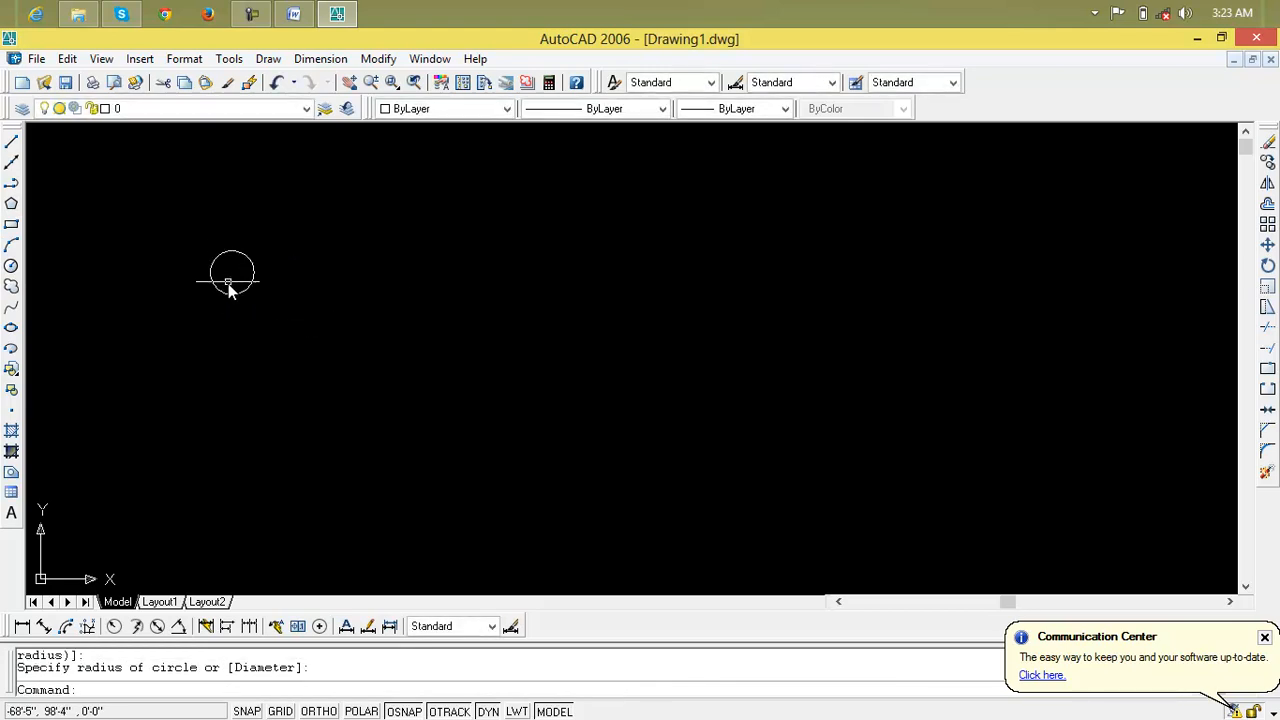
Set up a rectangular array with 10 rows, 10 columns and an array angle of 0
type("ar")
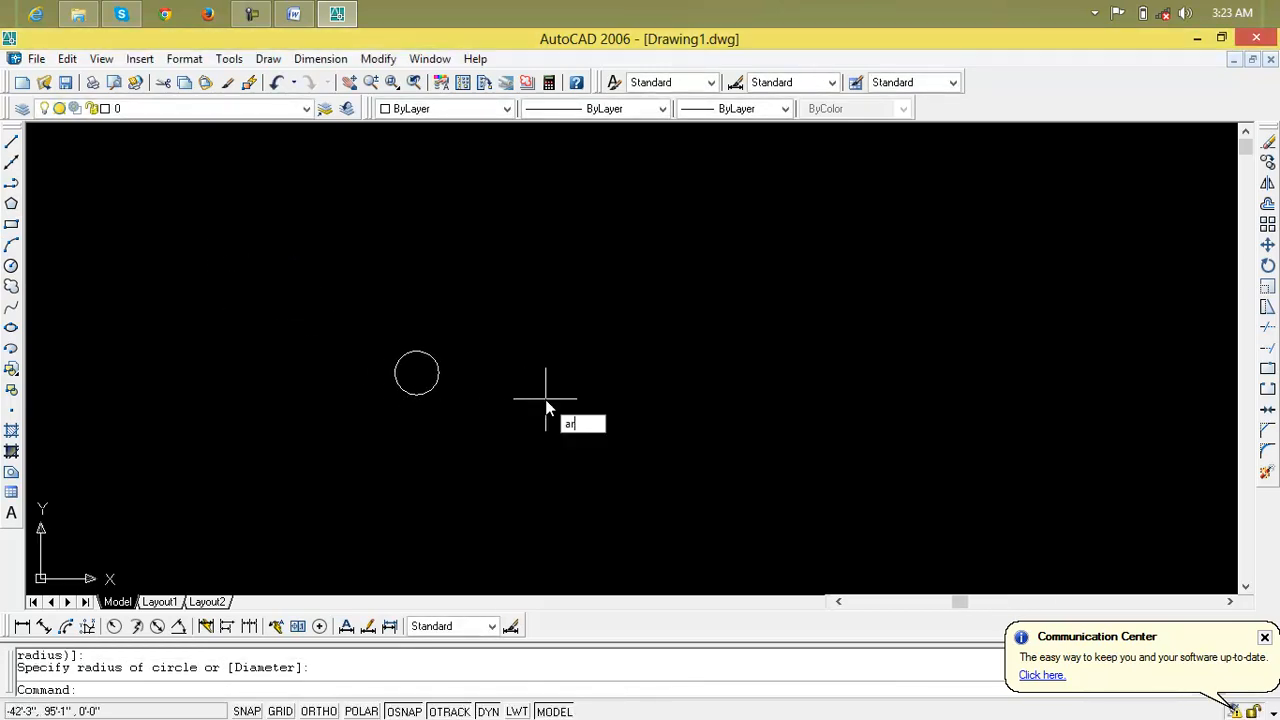
key("Return")
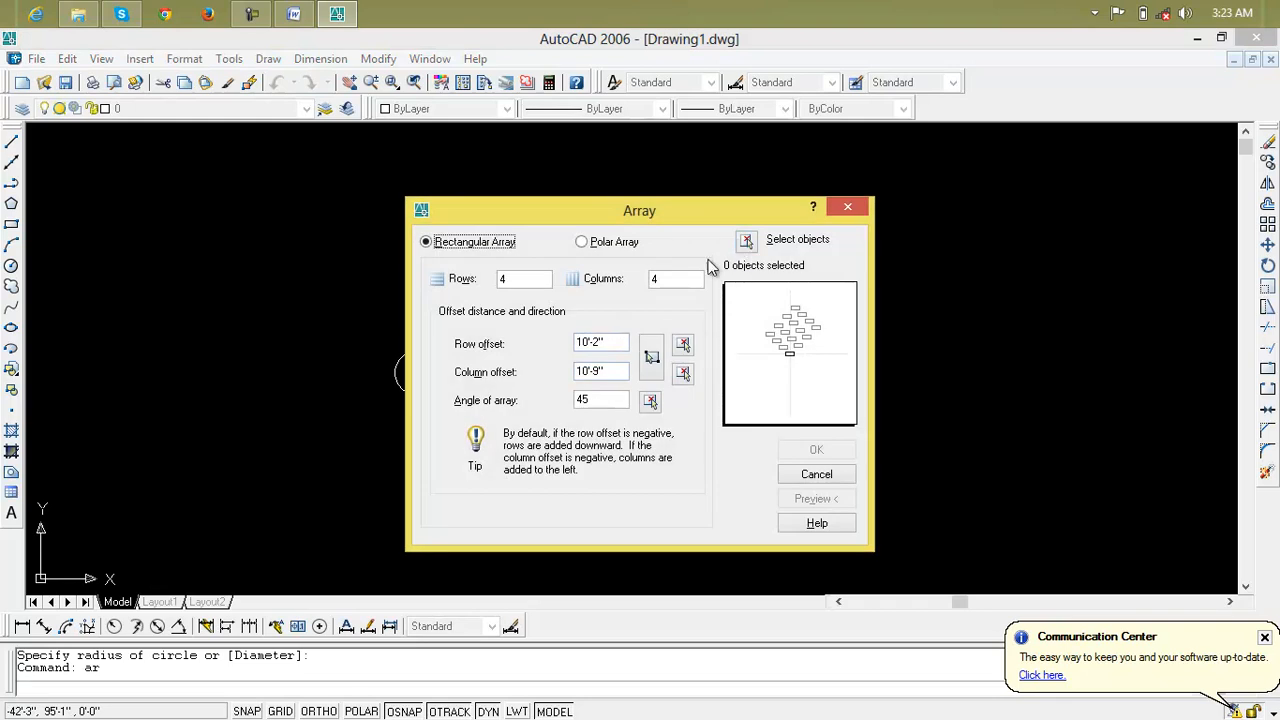
left_click(663, 279)
type("10")
left_click(545, 279)
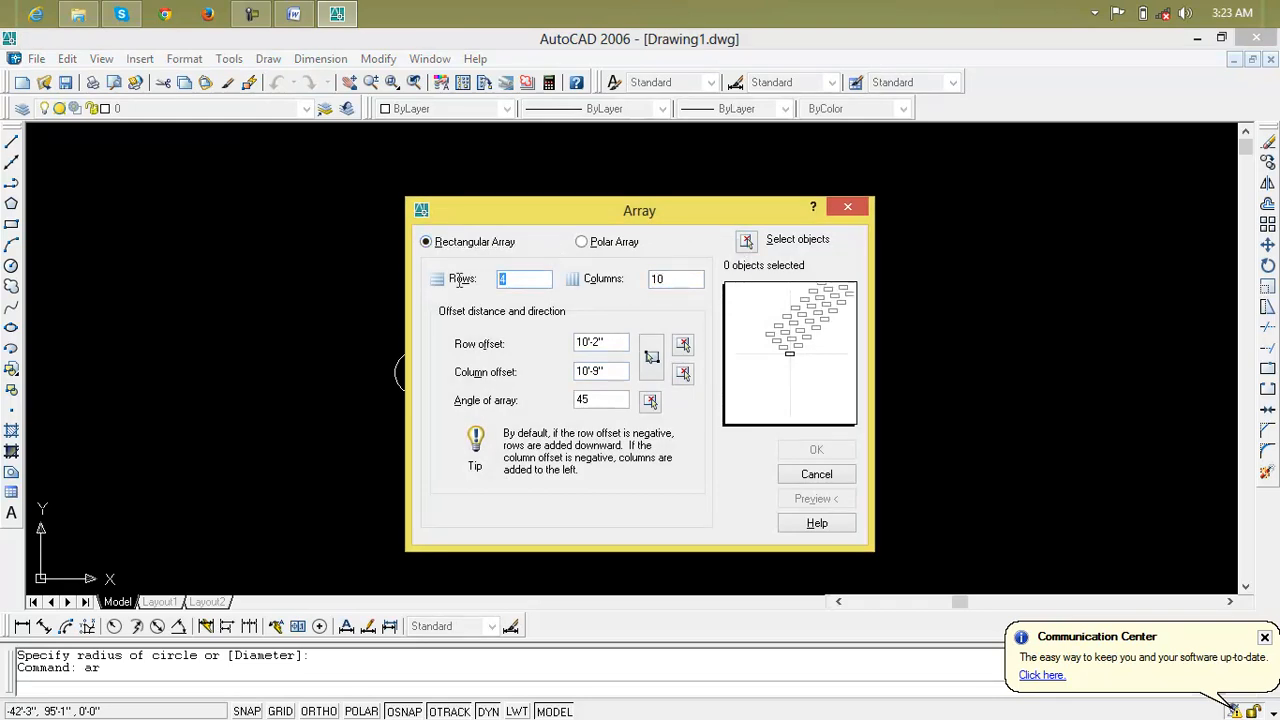
key("BackSpace")
type("10")
left_click_drag(624, 400, 533, 400)
type("0")
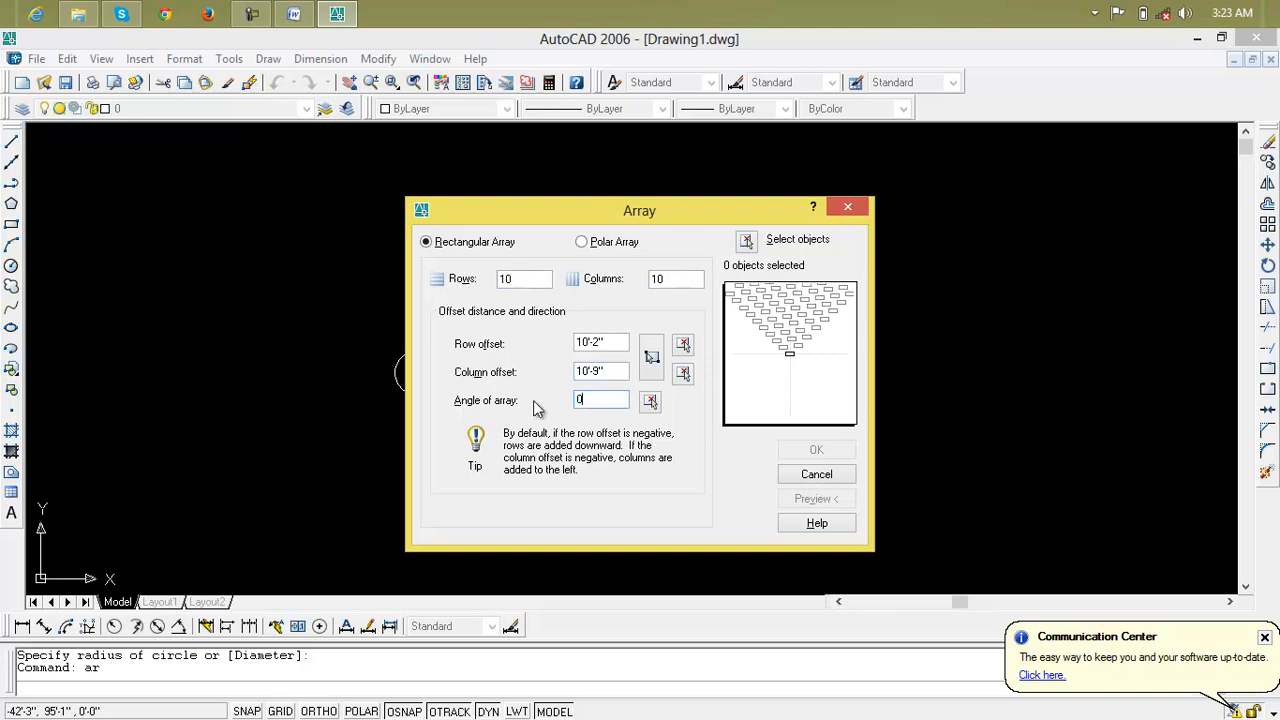
Set both the row offset and the column offset of the array to 10'
left_click_drag(625, 347, 529, 353)
type("10\"")
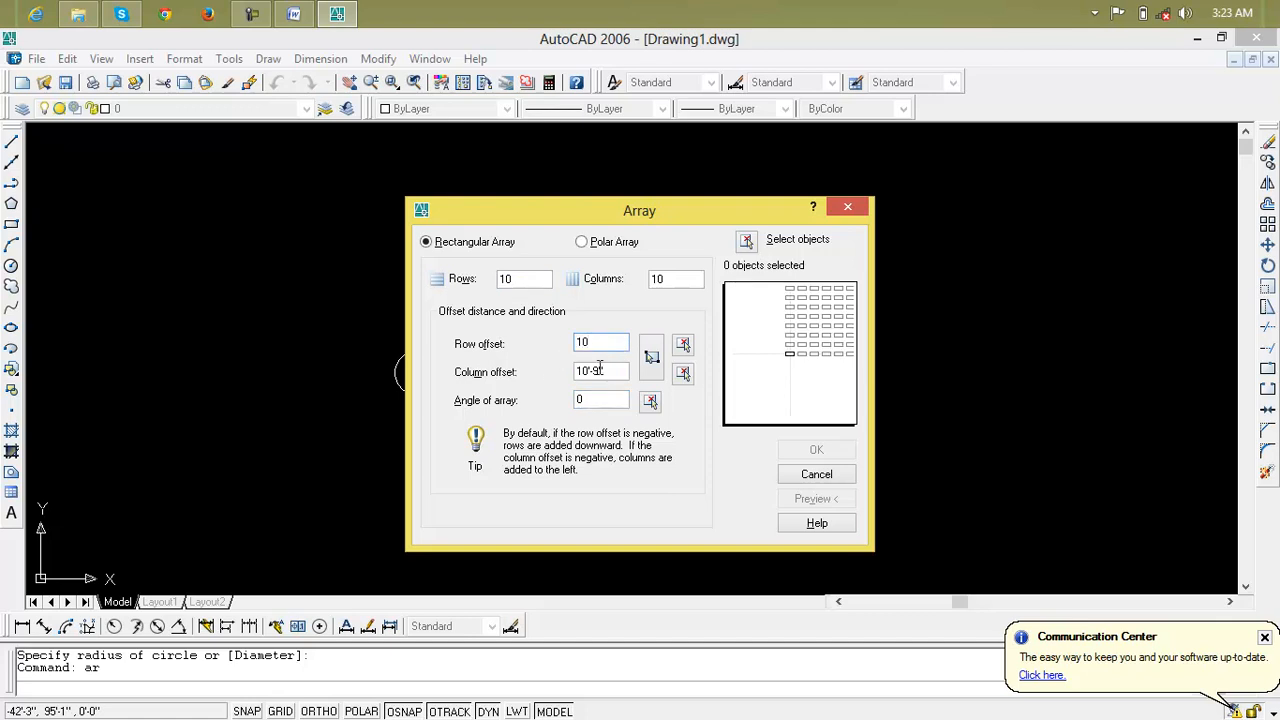
left_click_drag(611, 370, 586, 368)
left_click(605, 343)
key("BackSpace")
type("'")
key("Tab")
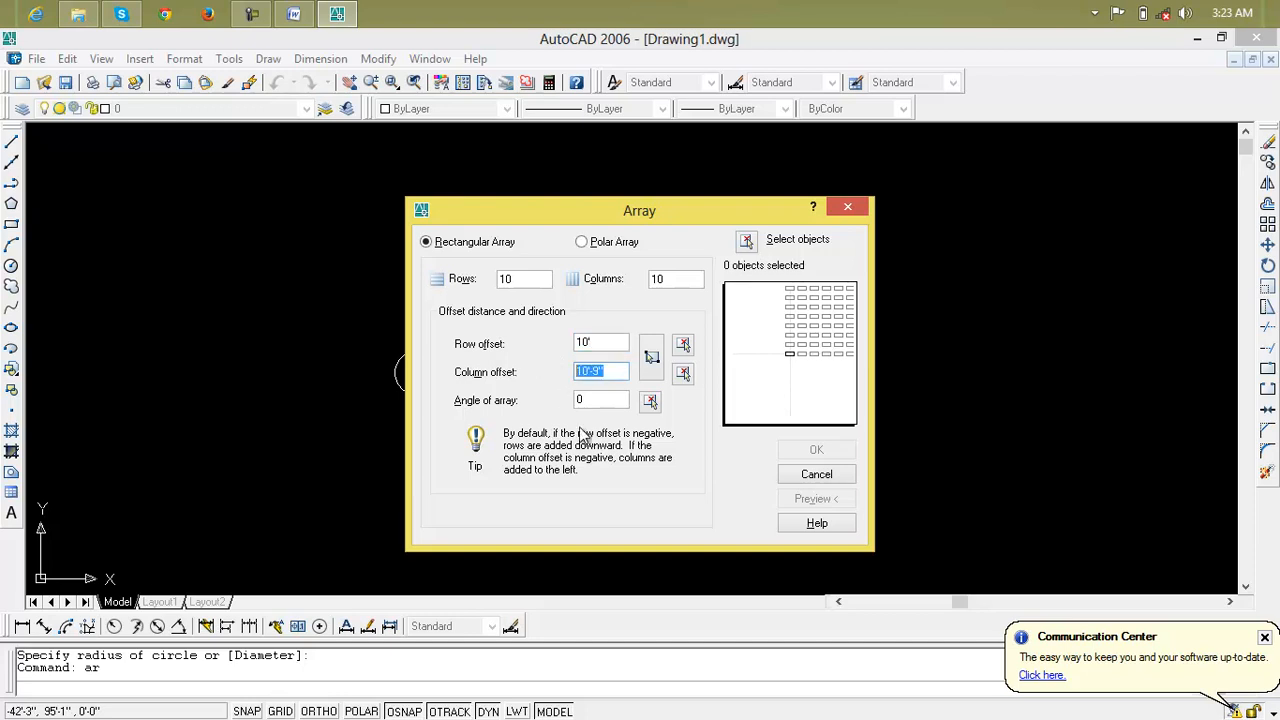
type("10'")
Choose the circle as the object to array, preview the rectangular array and accept it
left_click(746, 240)
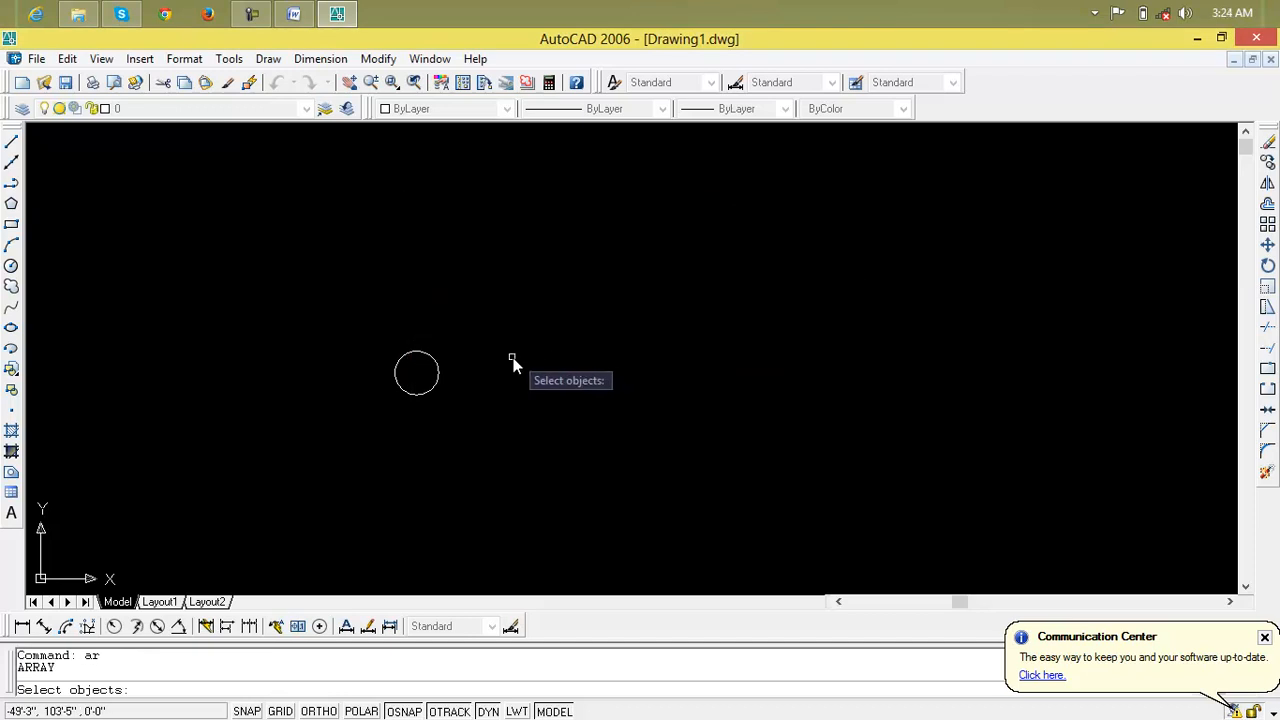
left_click(438, 372)
key("Return")
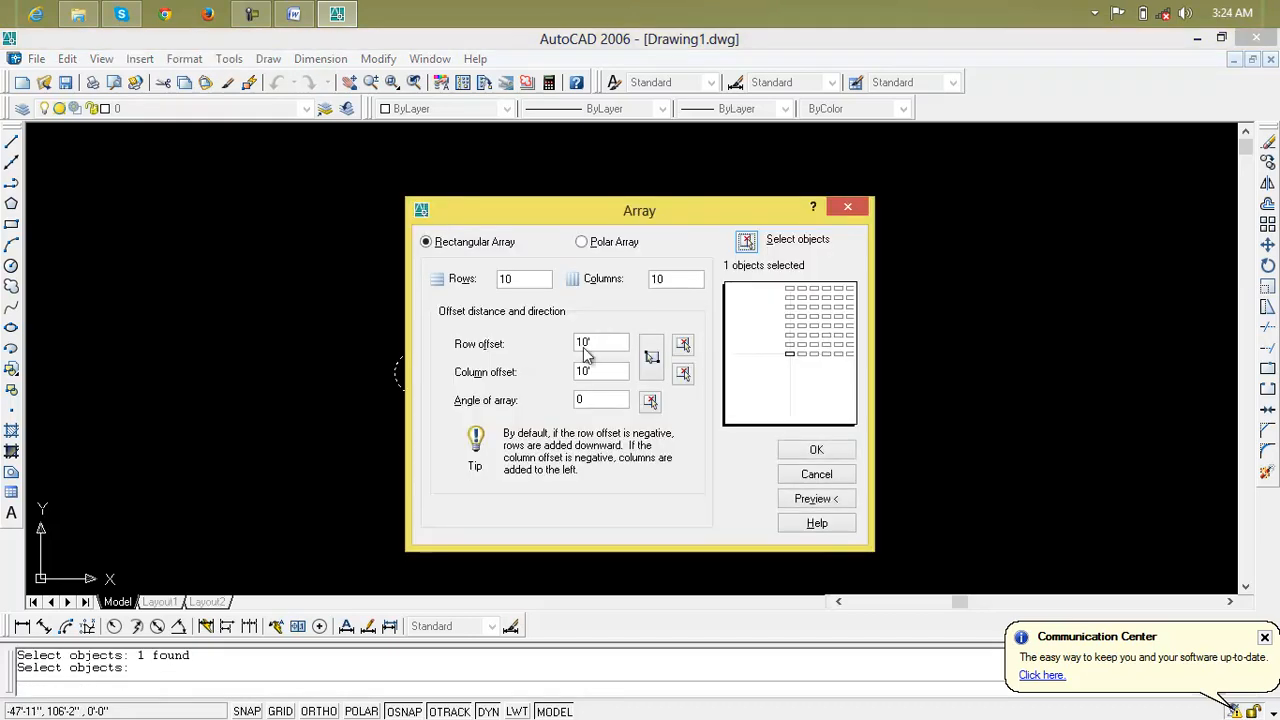
left_click(808, 497)
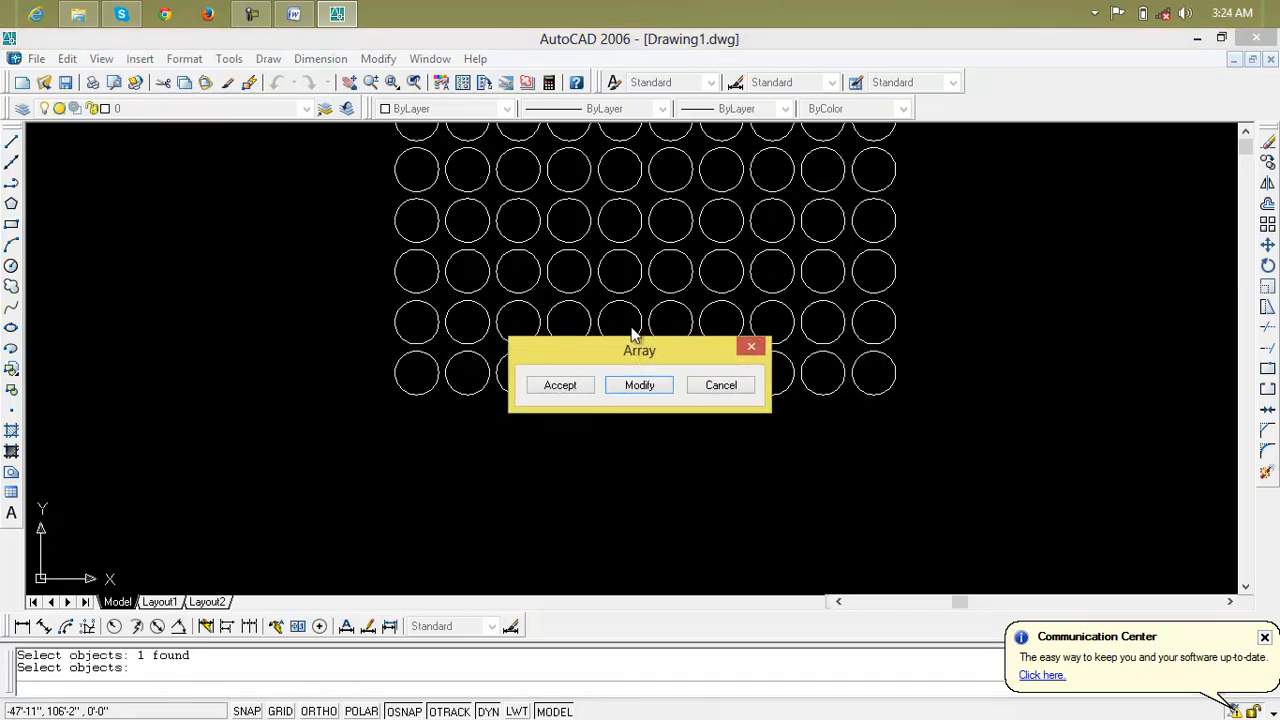
left_click(588, 384)
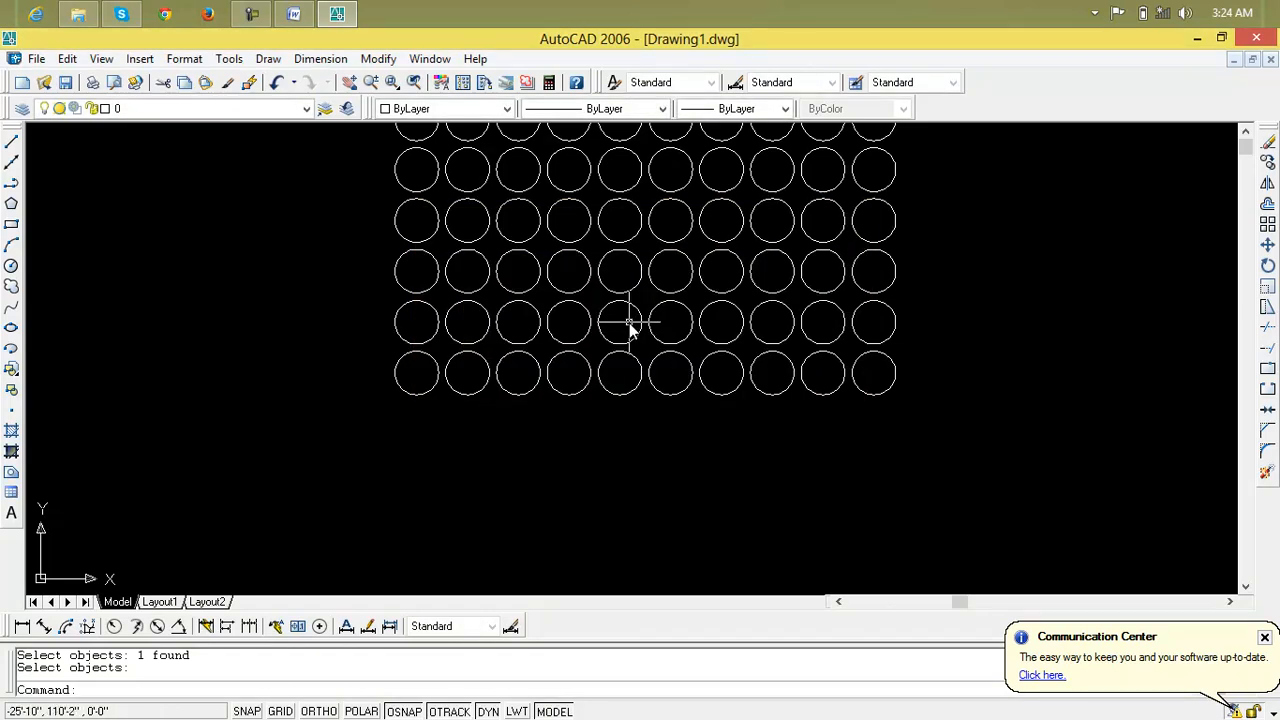
Zoom to all and frame the complete grid of arrayed circles for inspection
type("z")
key("Return")
type("a")
key("Return")
middle_click_drag(630, 272, 589, 409)
scroll(654, 409, "up", 2)
scroll(652, 410, "down", 1)
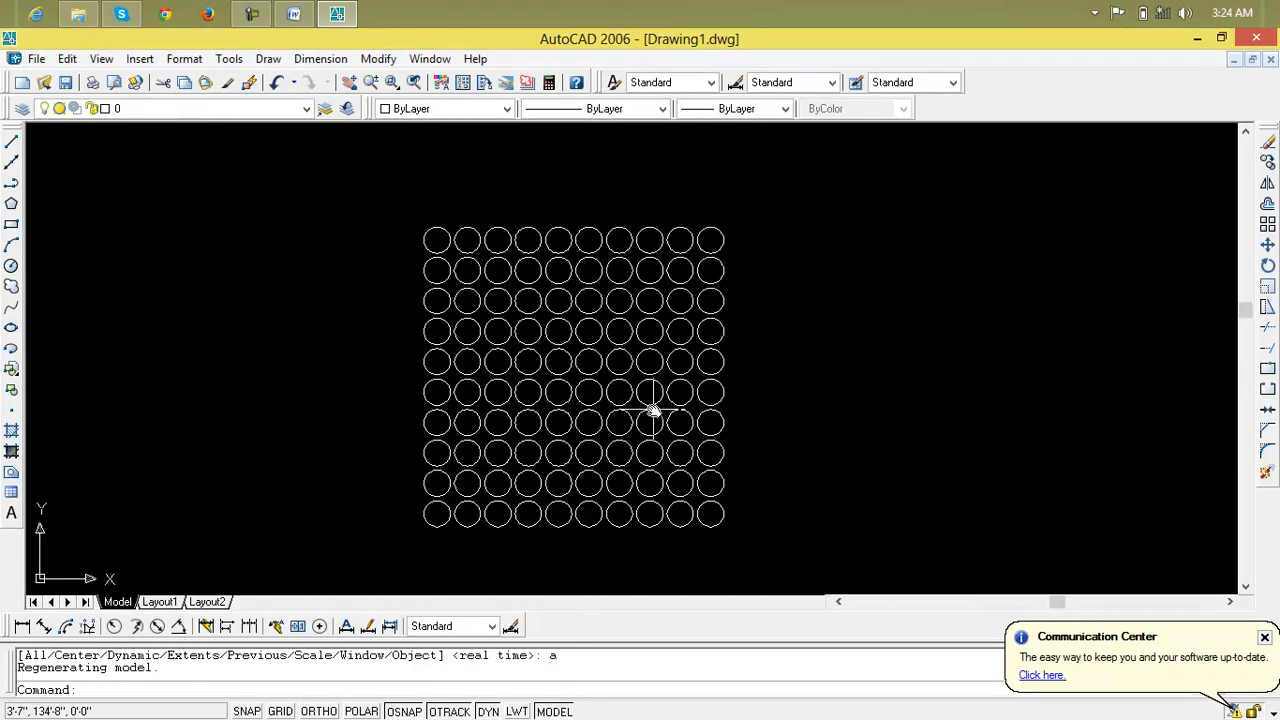